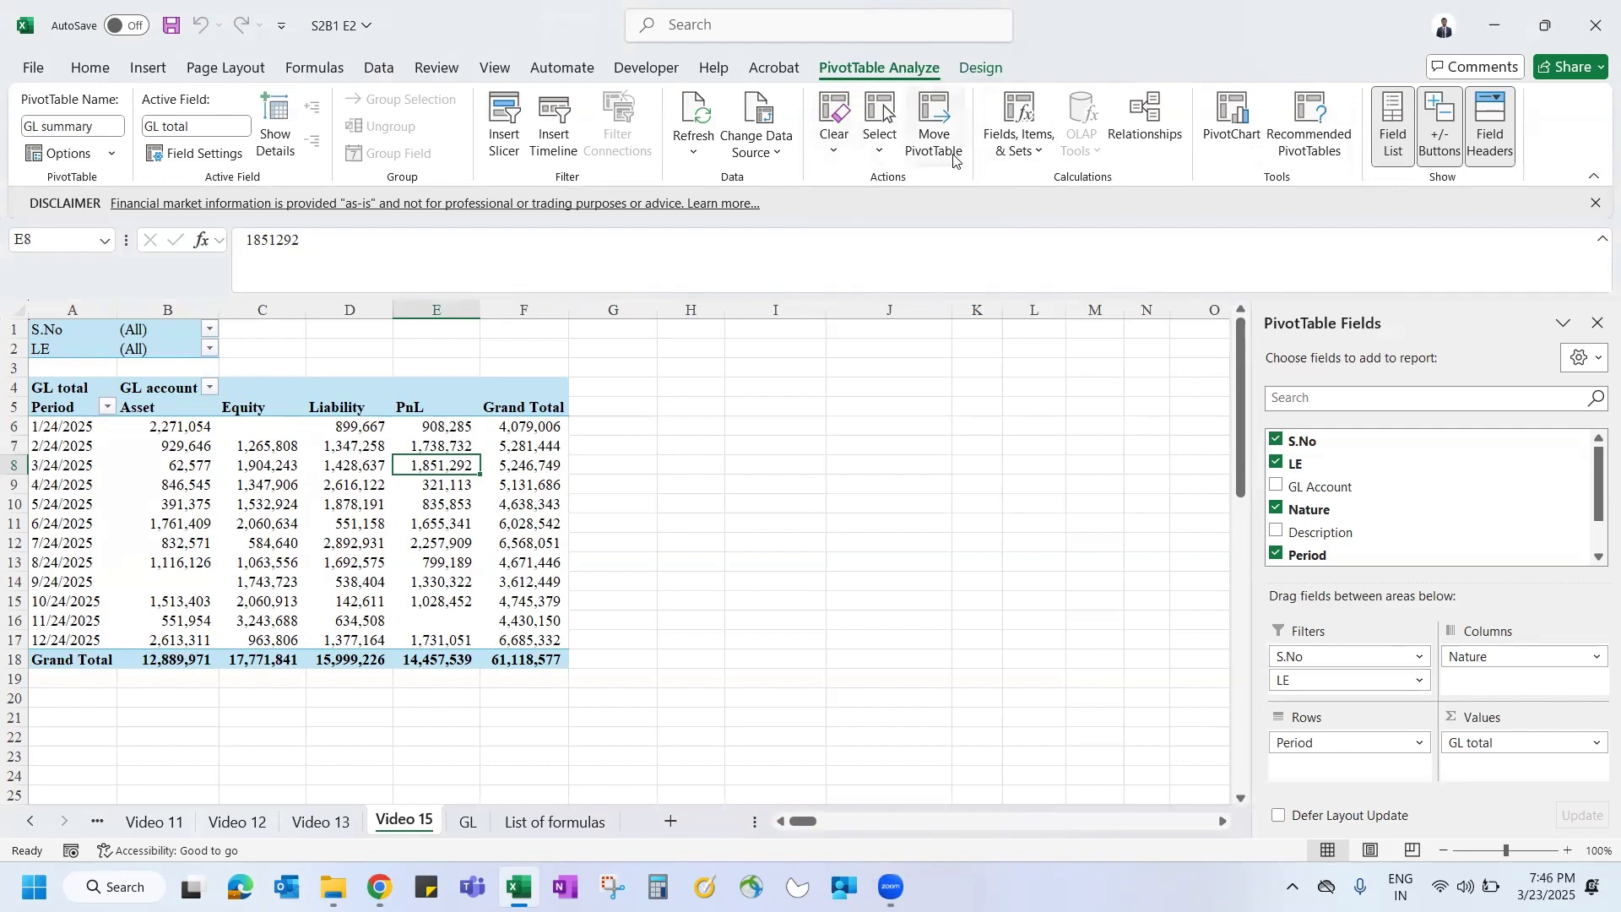
Step: Filter the pivot table's LE report filter to a few selected items, including 1112
{"action": "left_click", "coordinate": [205, 359]}
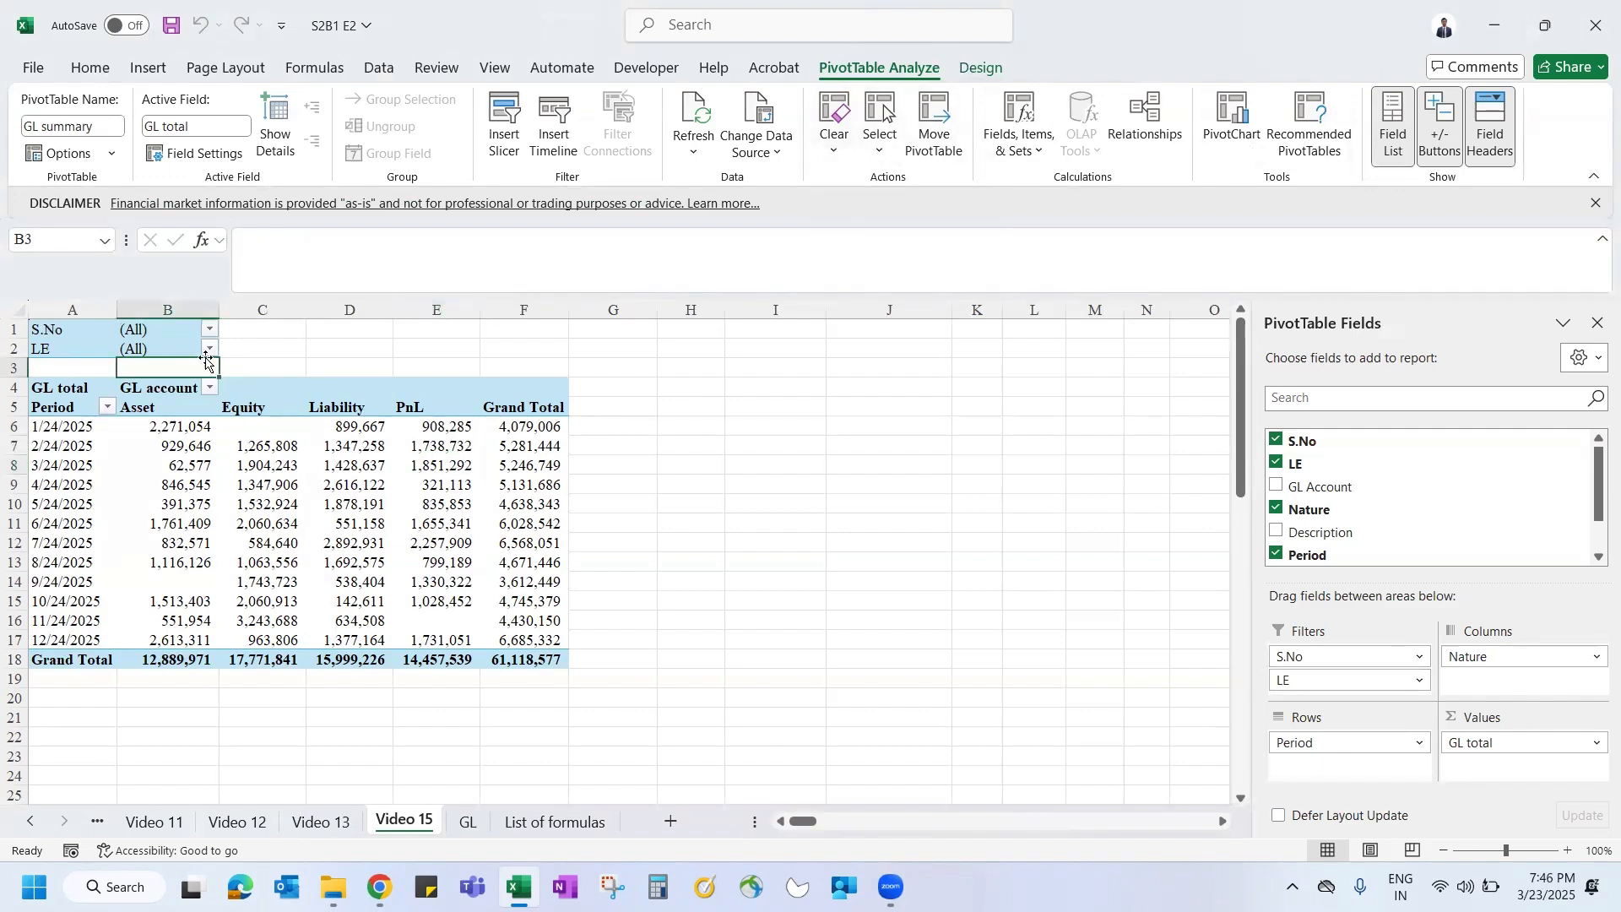
{"action": "left_click", "coordinate": [209, 348]}
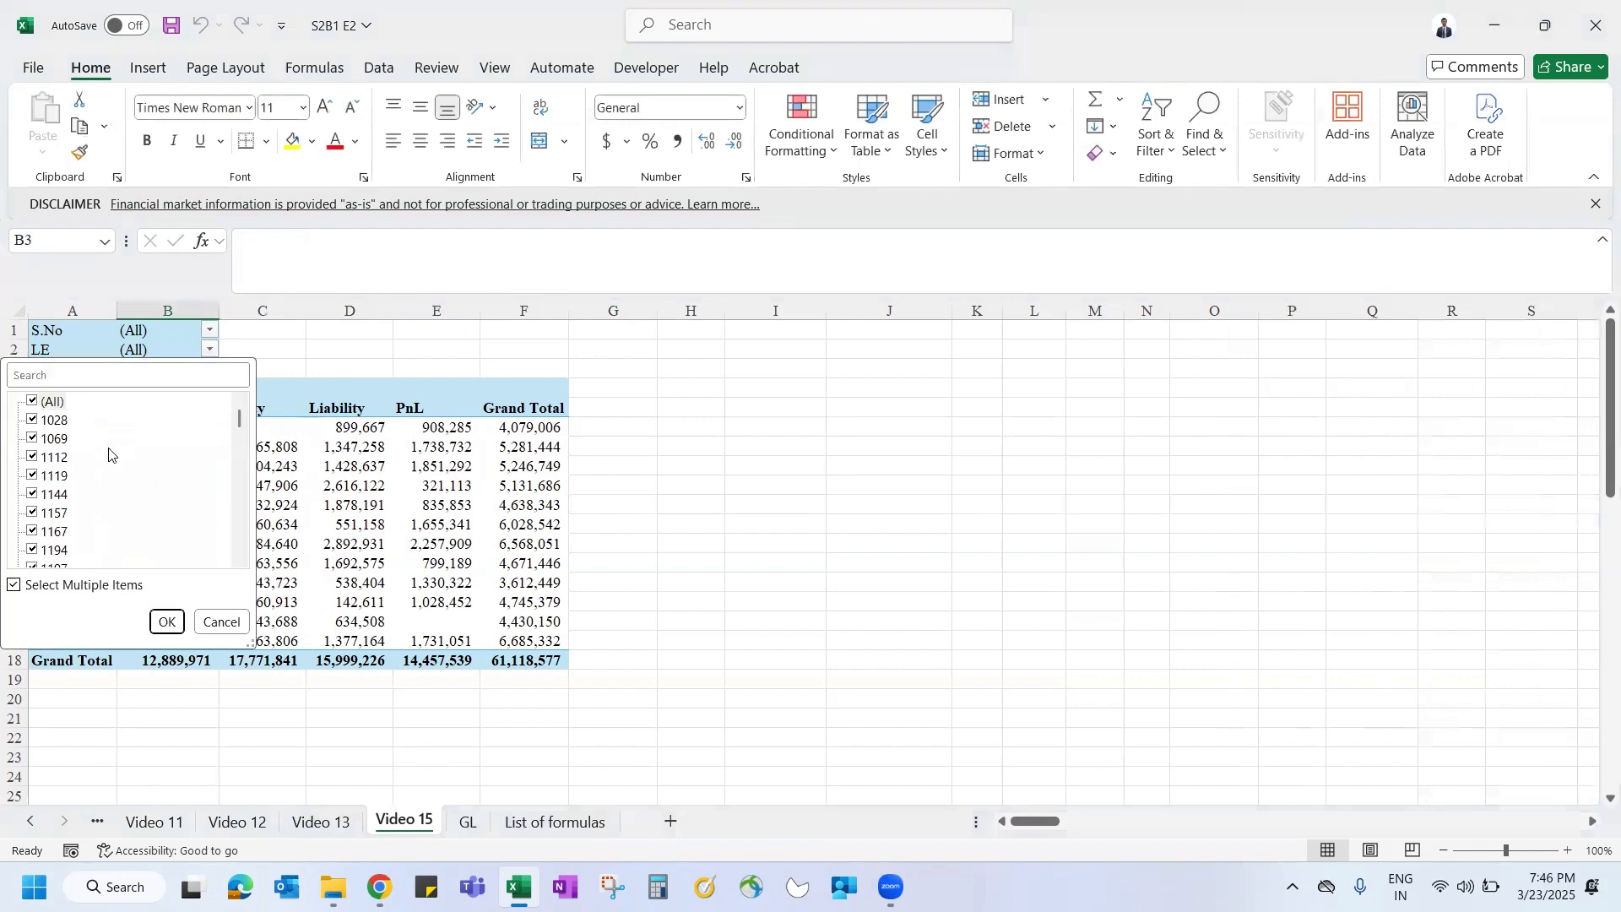
{"action": "left_click", "coordinate": [33, 403]}
{"action": "key", "text": "Down"}
{"action": "key", "text": "Down"}
{"action": "key", "text": "Down"}
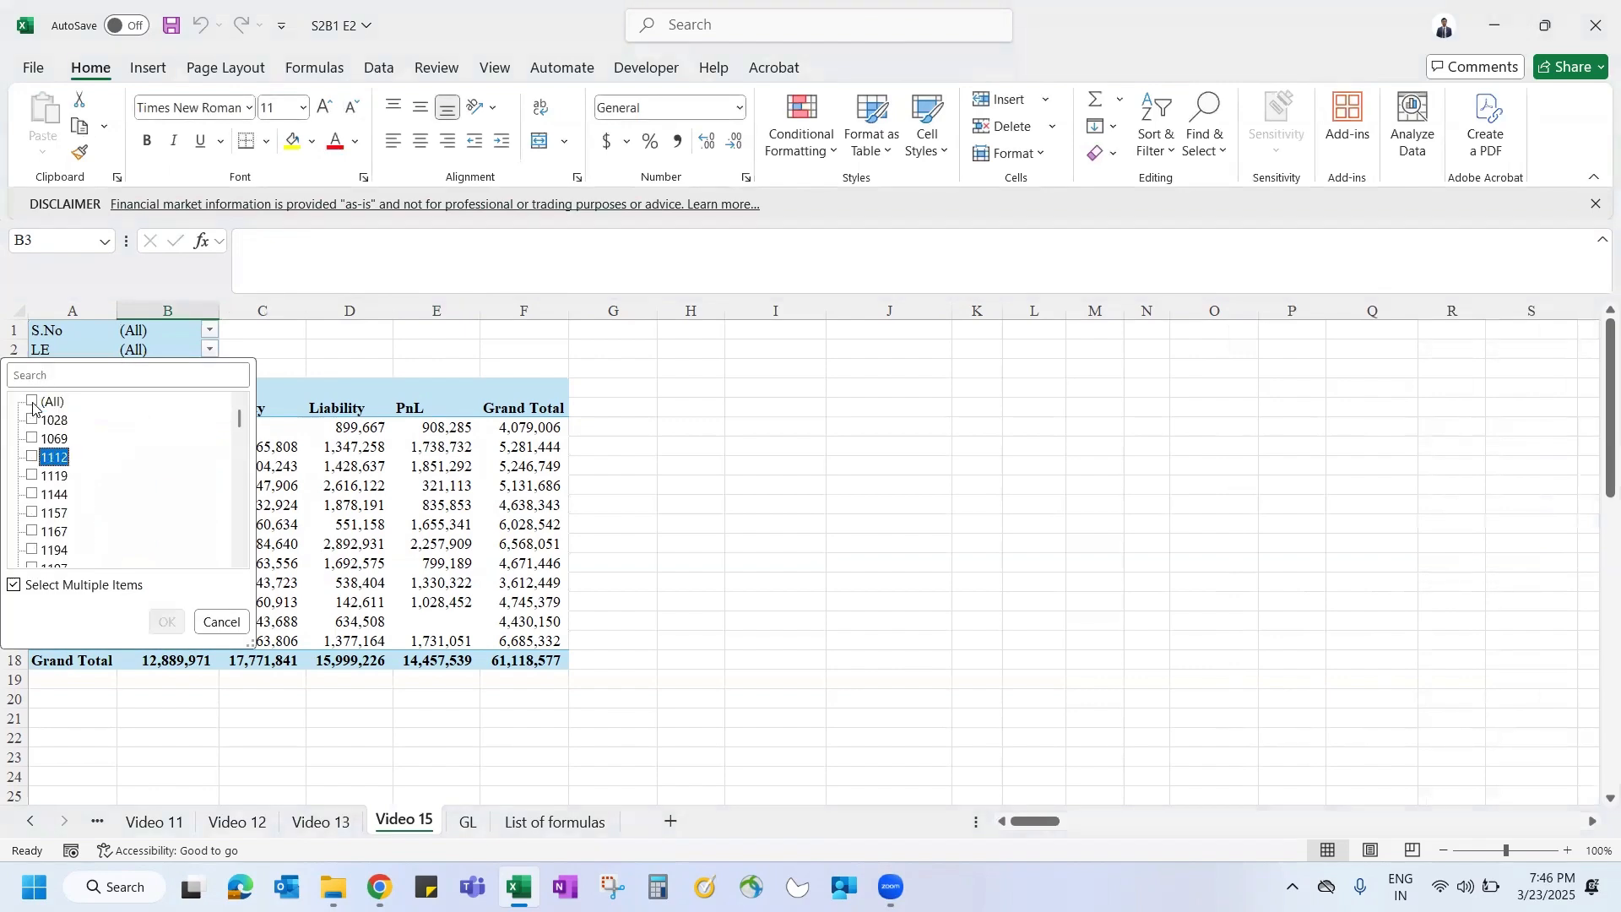
{"action": "key", "text": "space"}
{"action": "key", "text": "Down"}
{"action": "key", "text": "Down"}
{"action": "key", "text": "space"}
{"action": "key", "text": "Return"}
Step: Filter the Period row labels to only 2/24/2025, 4/24/2025 and 5/24/2025
{"action": "key", "text": "Down"}
{"action": "key", "text": "Down"}
{"action": "key", "text": "Left"}
{"action": "key", "text": "alt+Down"}
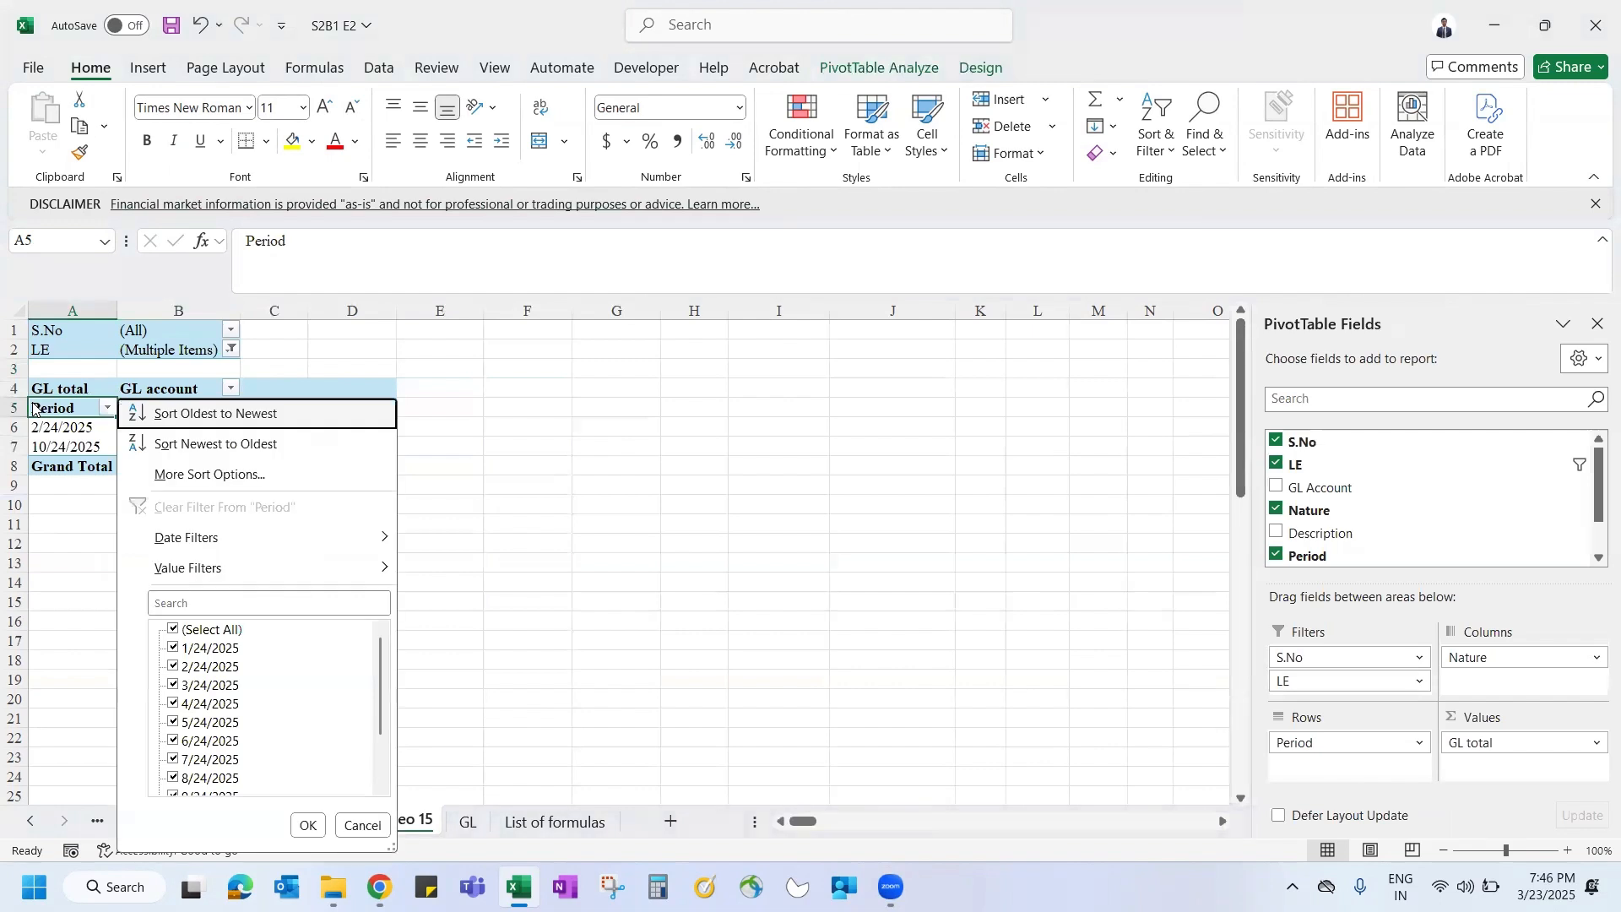
{"action": "left_click", "coordinate": [174, 629]}
{"action": "key", "text": "Down"}
{"action": "key", "text": "Down"}
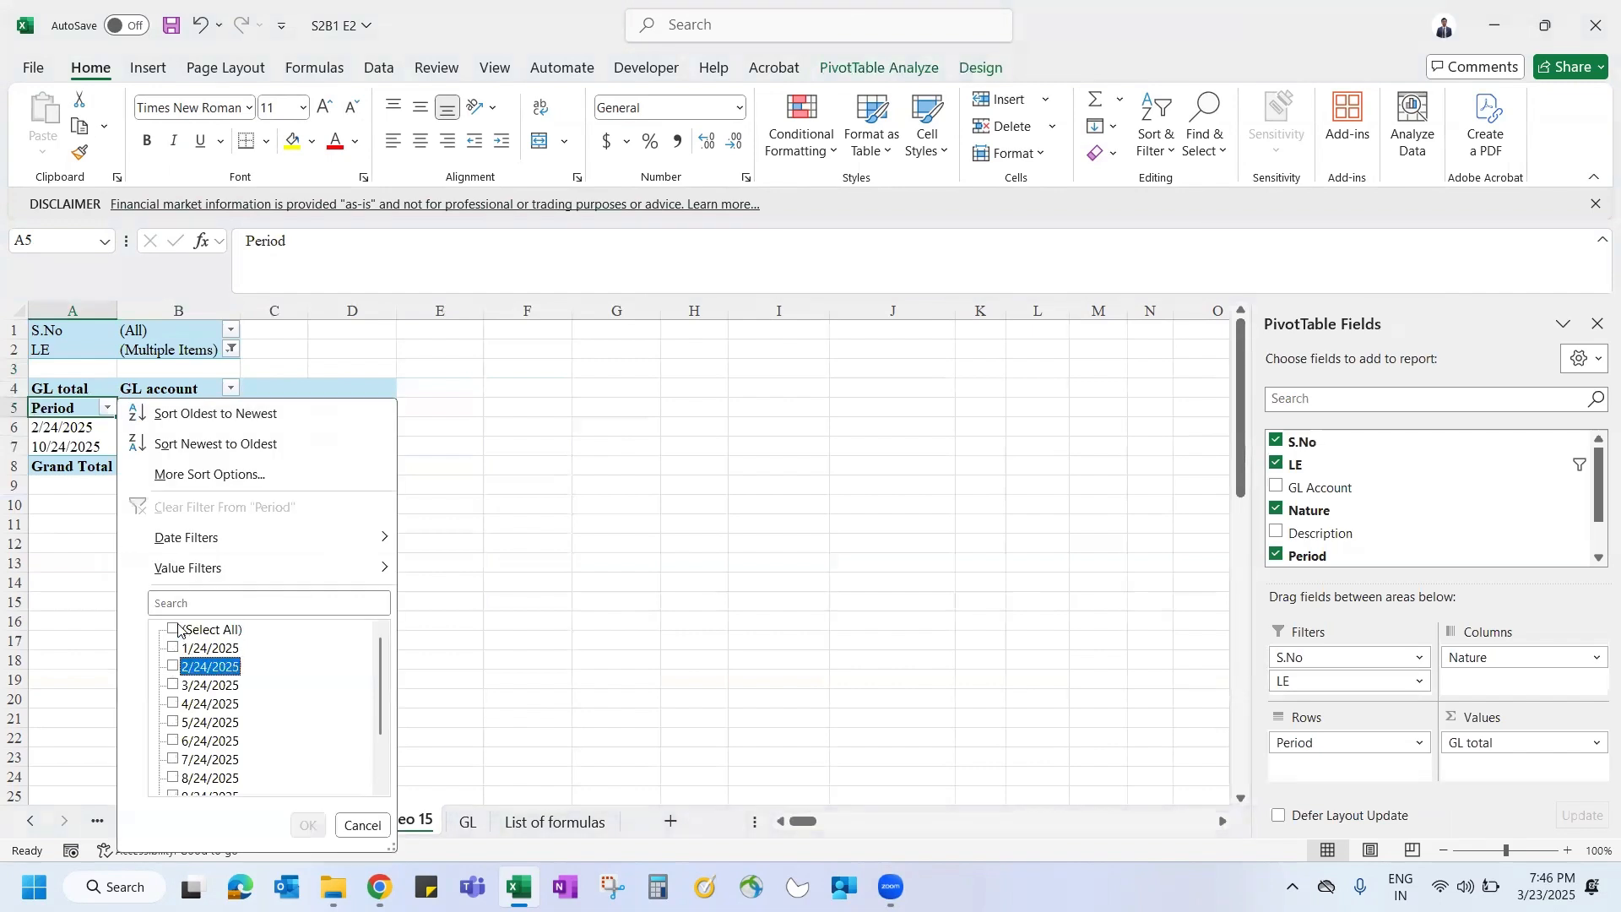
{"action": "key", "text": "space"}
{"action": "key", "text": "Down"}
{"action": "key", "text": "Down"}
{"action": "key", "text": "Down"}
{"action": "key", "text": "Down"}
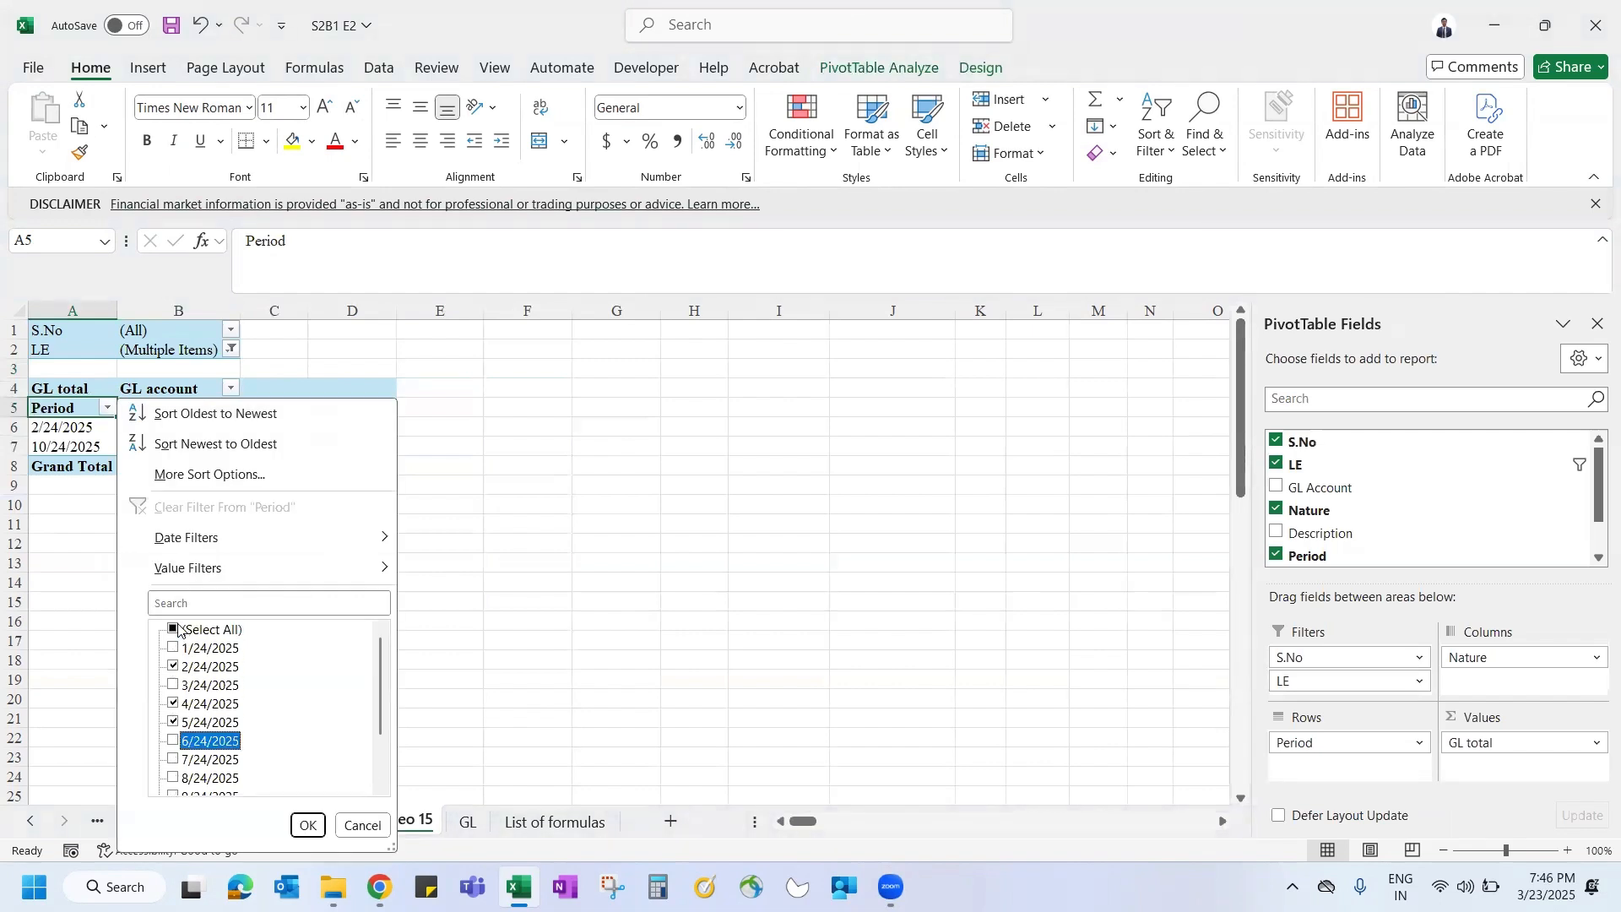
{"action": "key", "text": "Return"}
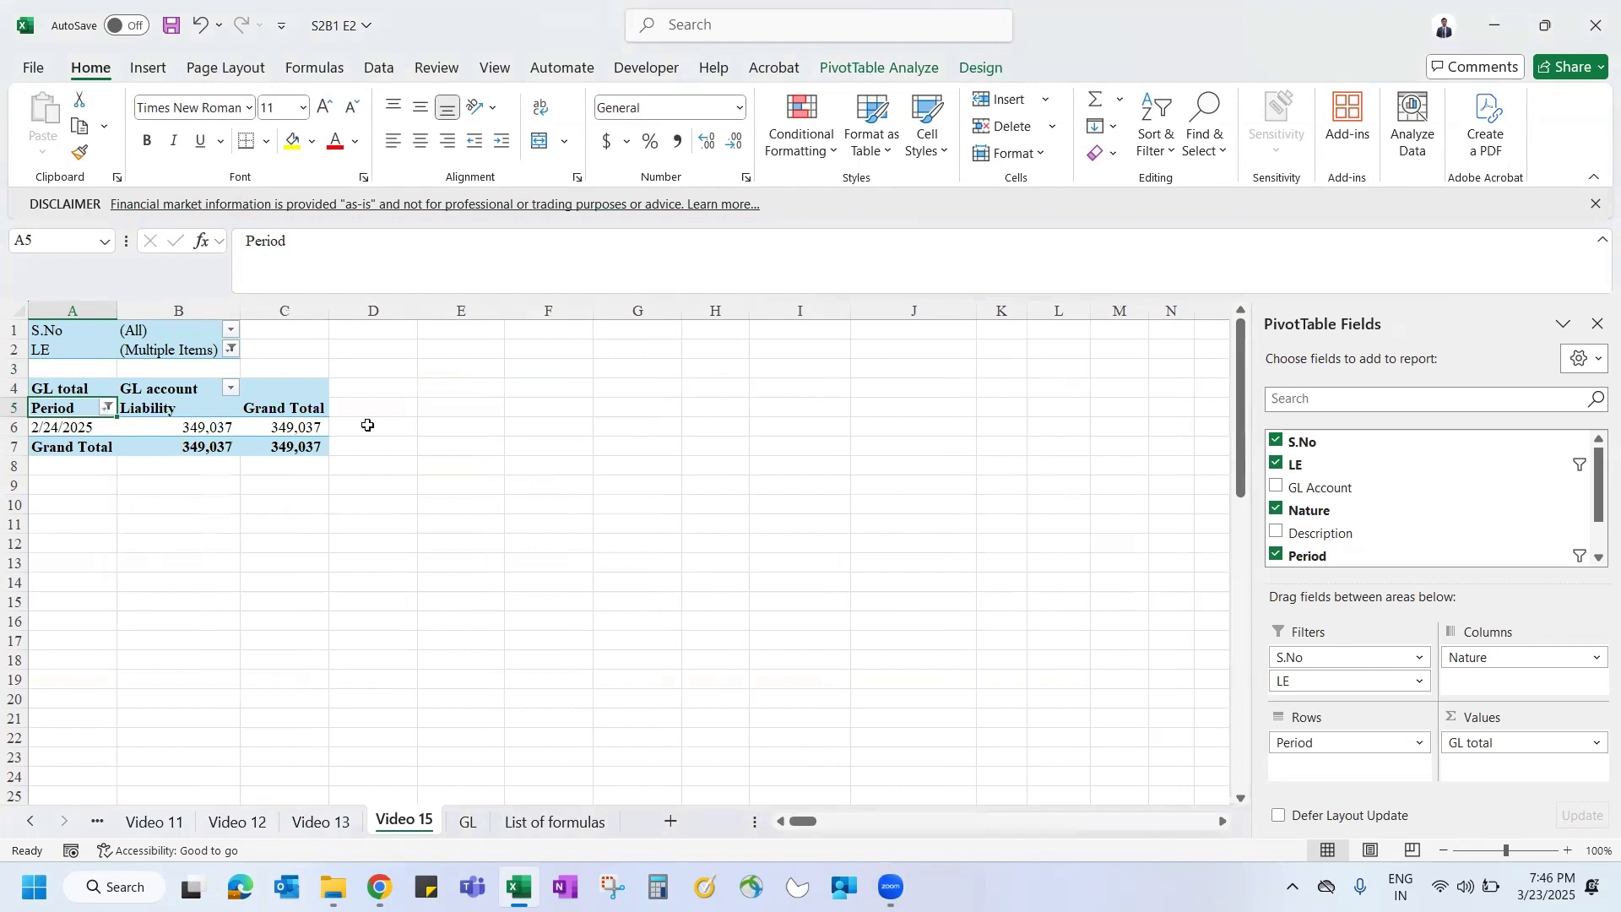
Step: Clear all filters from the GL summary pivot table at once
{"action": "left_click", "coordinate": [226, 415]}
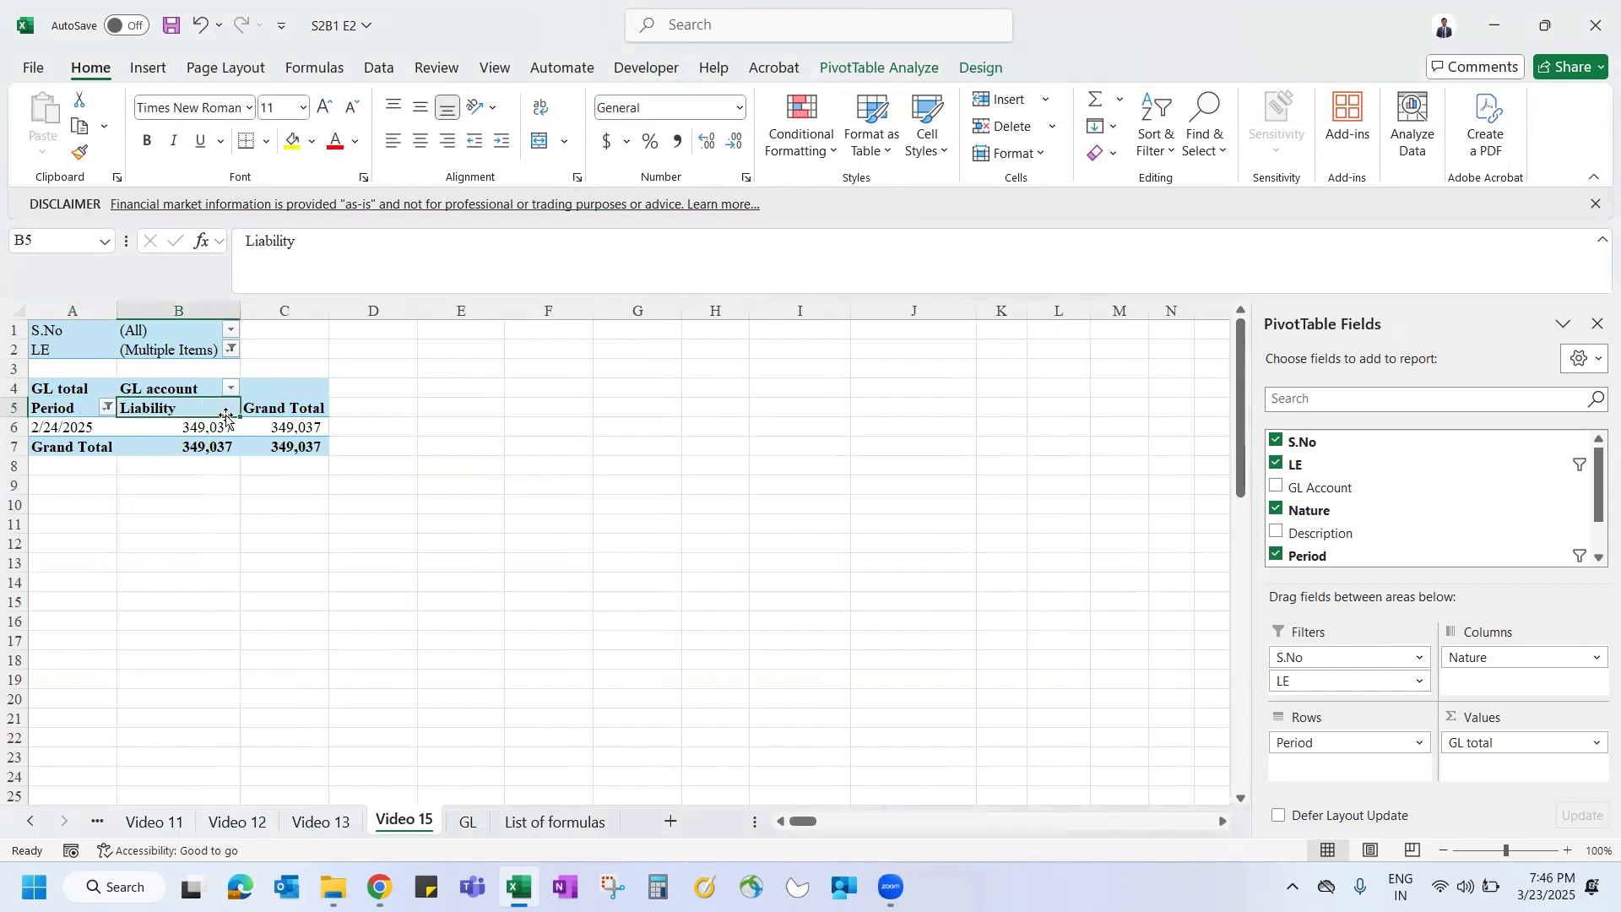
{"action": "left_click", "coordinate": [879, 67]}
{"action": "left_click", "coordinate": [834, 127]}
{"action": "left_click", "coordinate": [873, 218]}
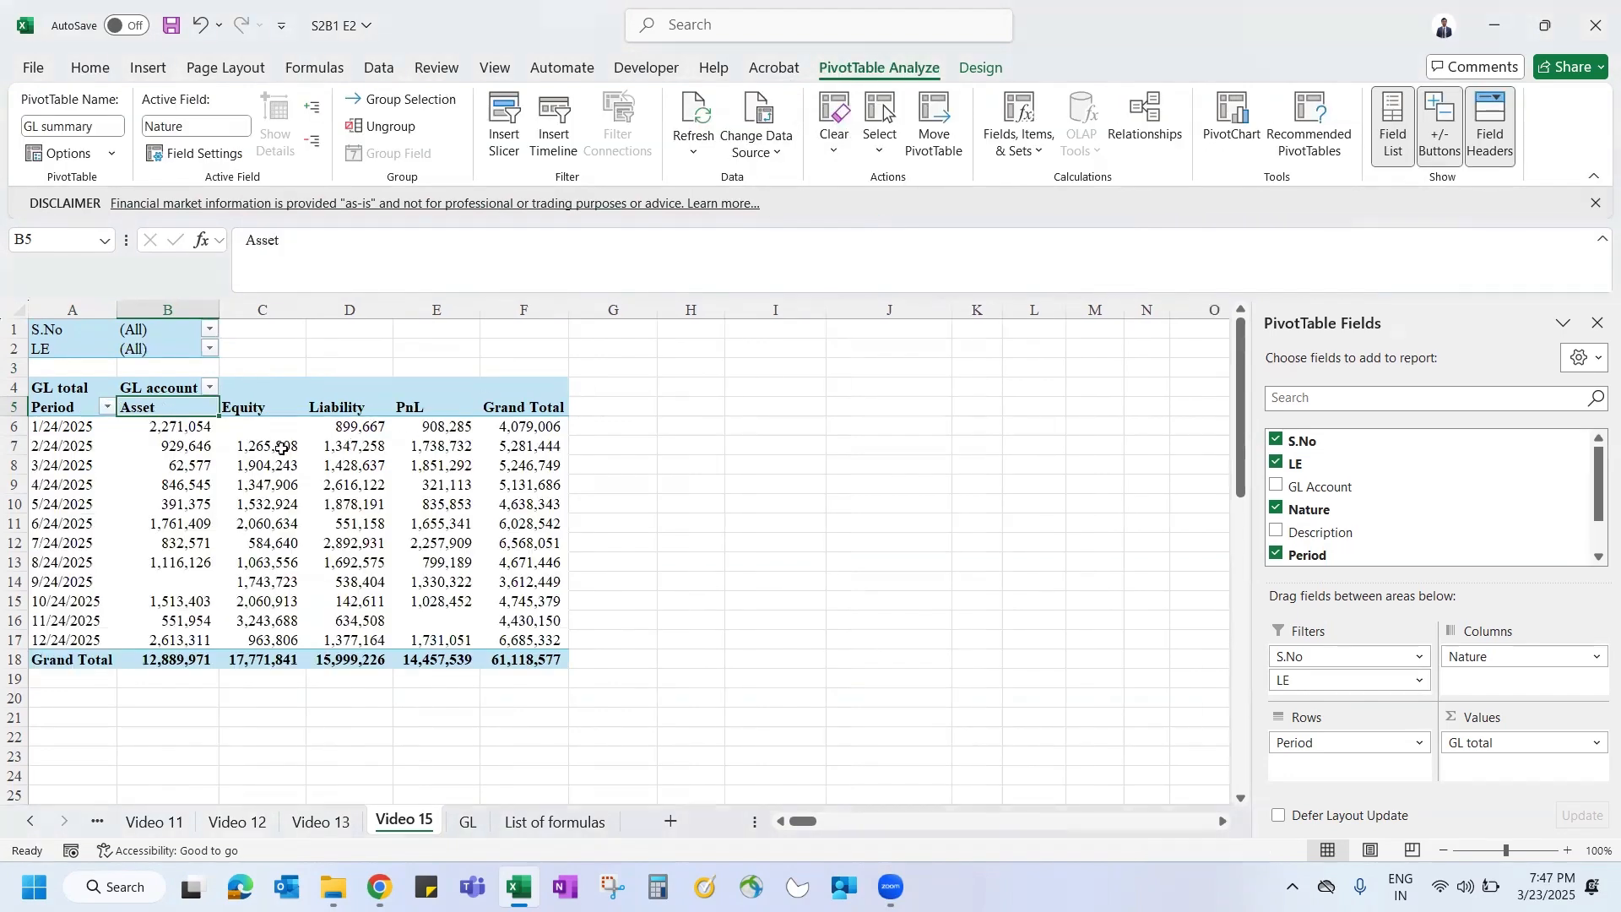
Step: Select the whole pivot table range and clear everything from the pivot report
{"action": "left_click_drag", "start_coordinate": [80, 332], "coordinate": [544, 659]}
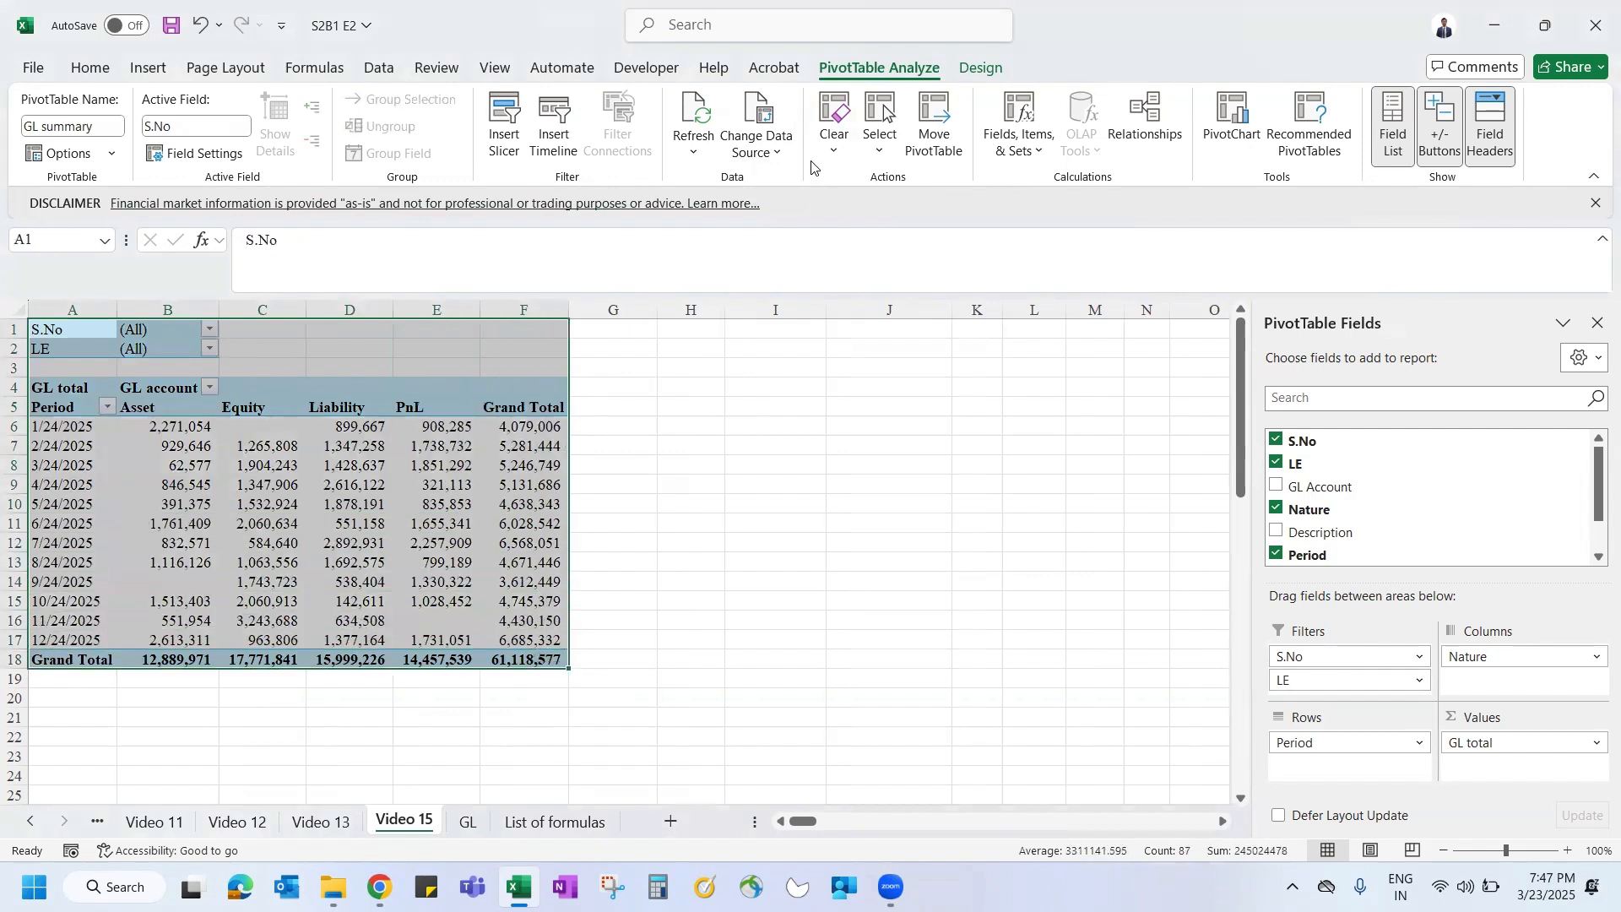
{"action": "left_click", "coordinate": [834, 145]}
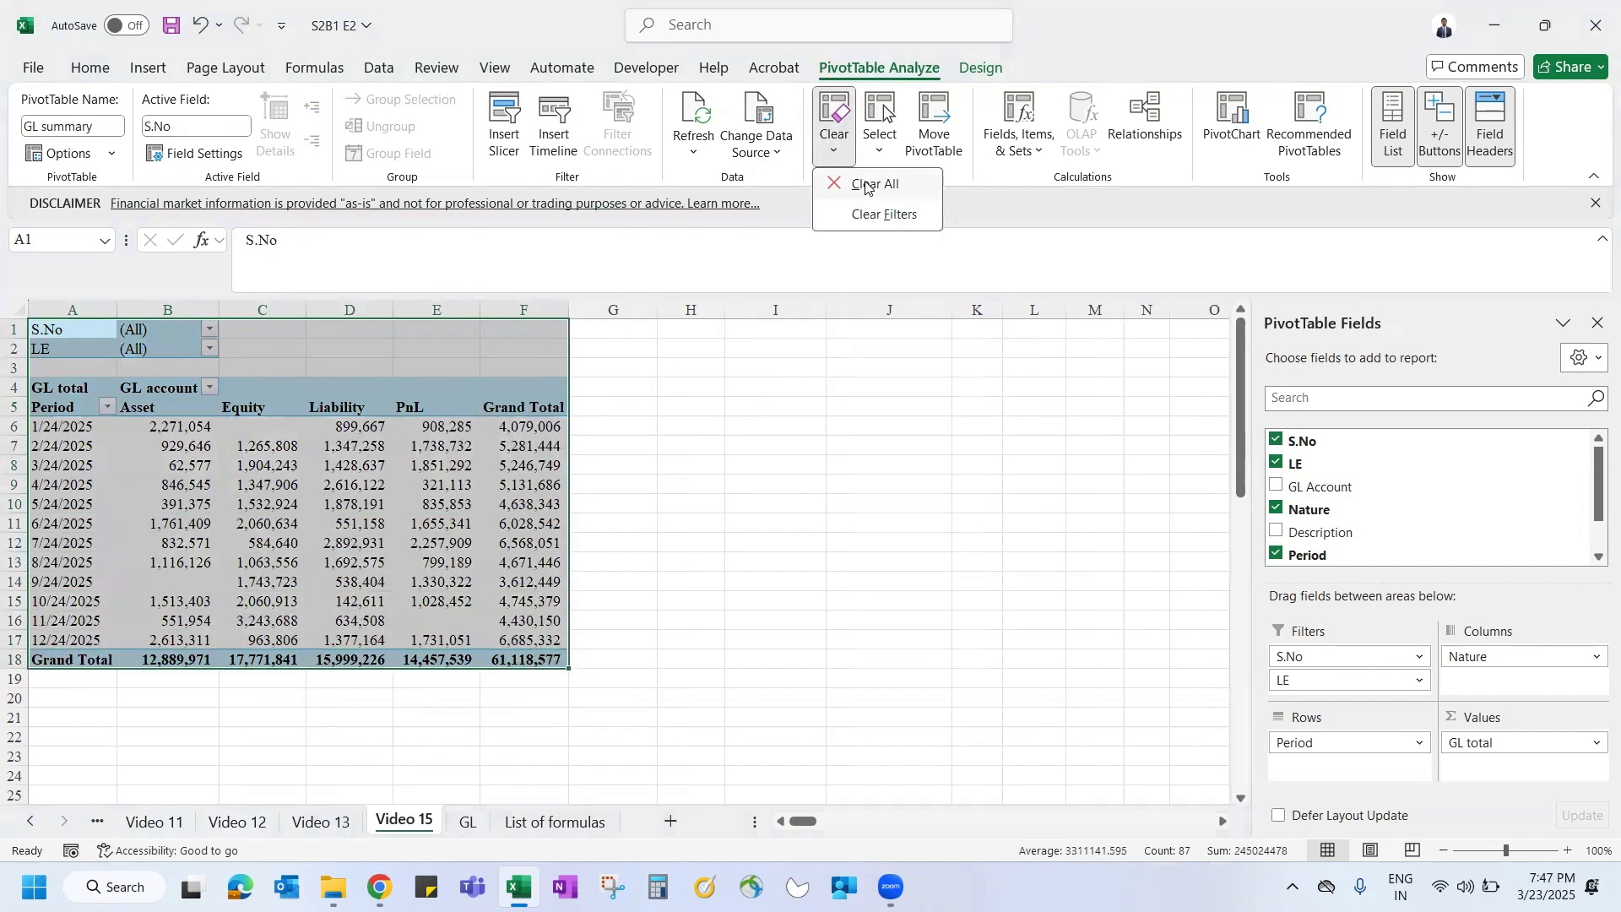
{"action": "left_click", "coordinate": [869, 185]}
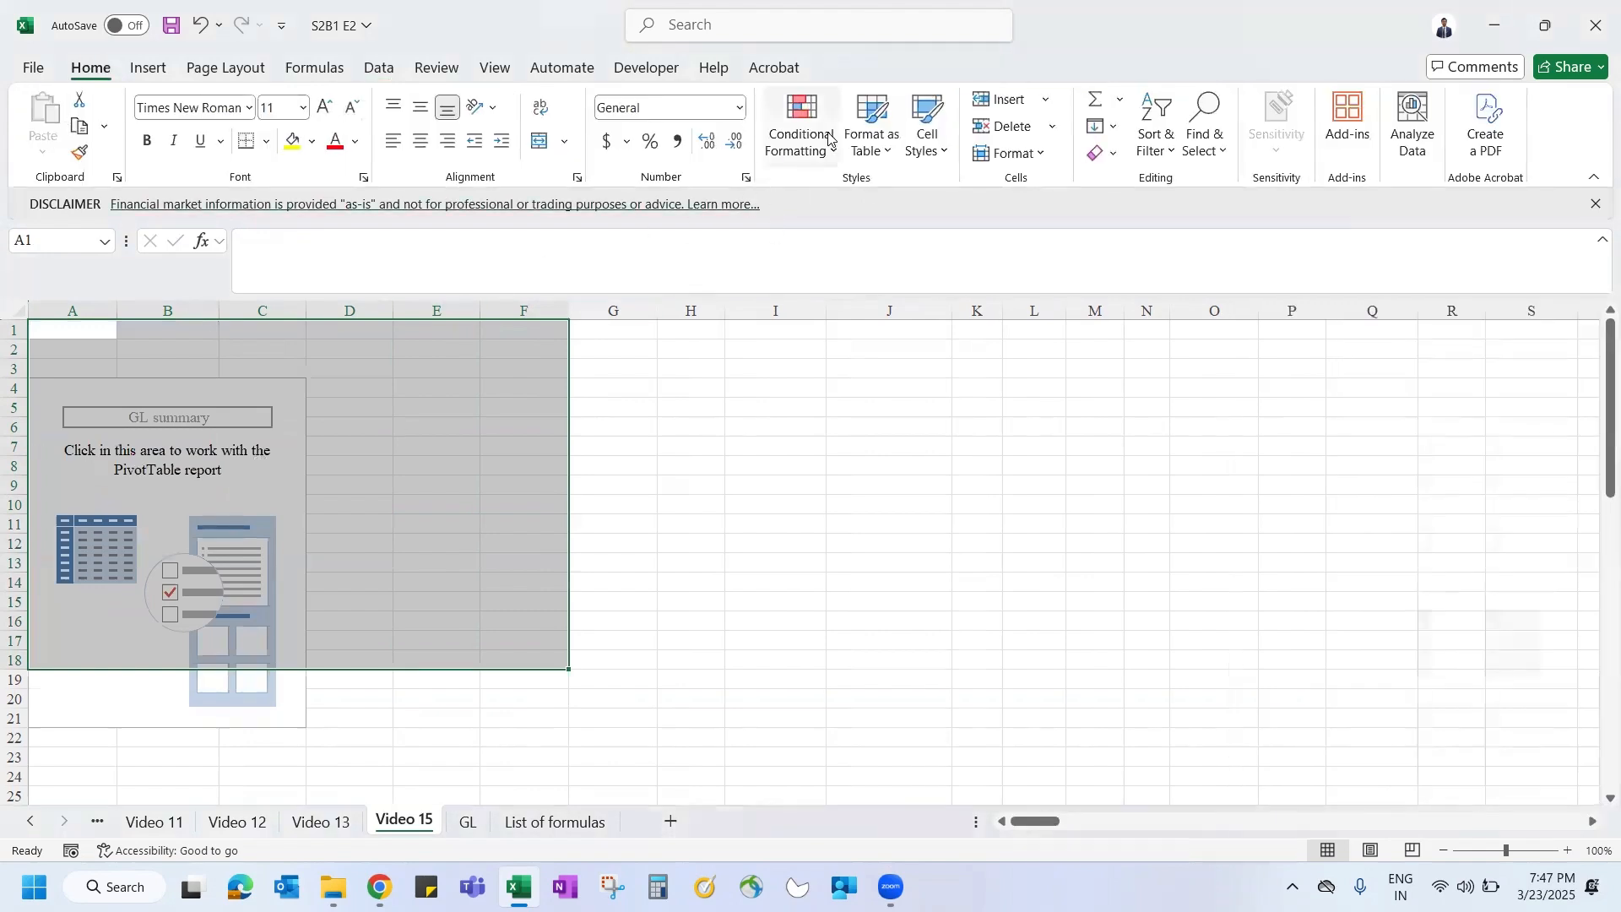
Step: Browse the recommended layouts for the empty GL summary pivot table and insert "Sum of LE by Description and Nature"
{"action": "left_click", "coordinate": [194, 450]}
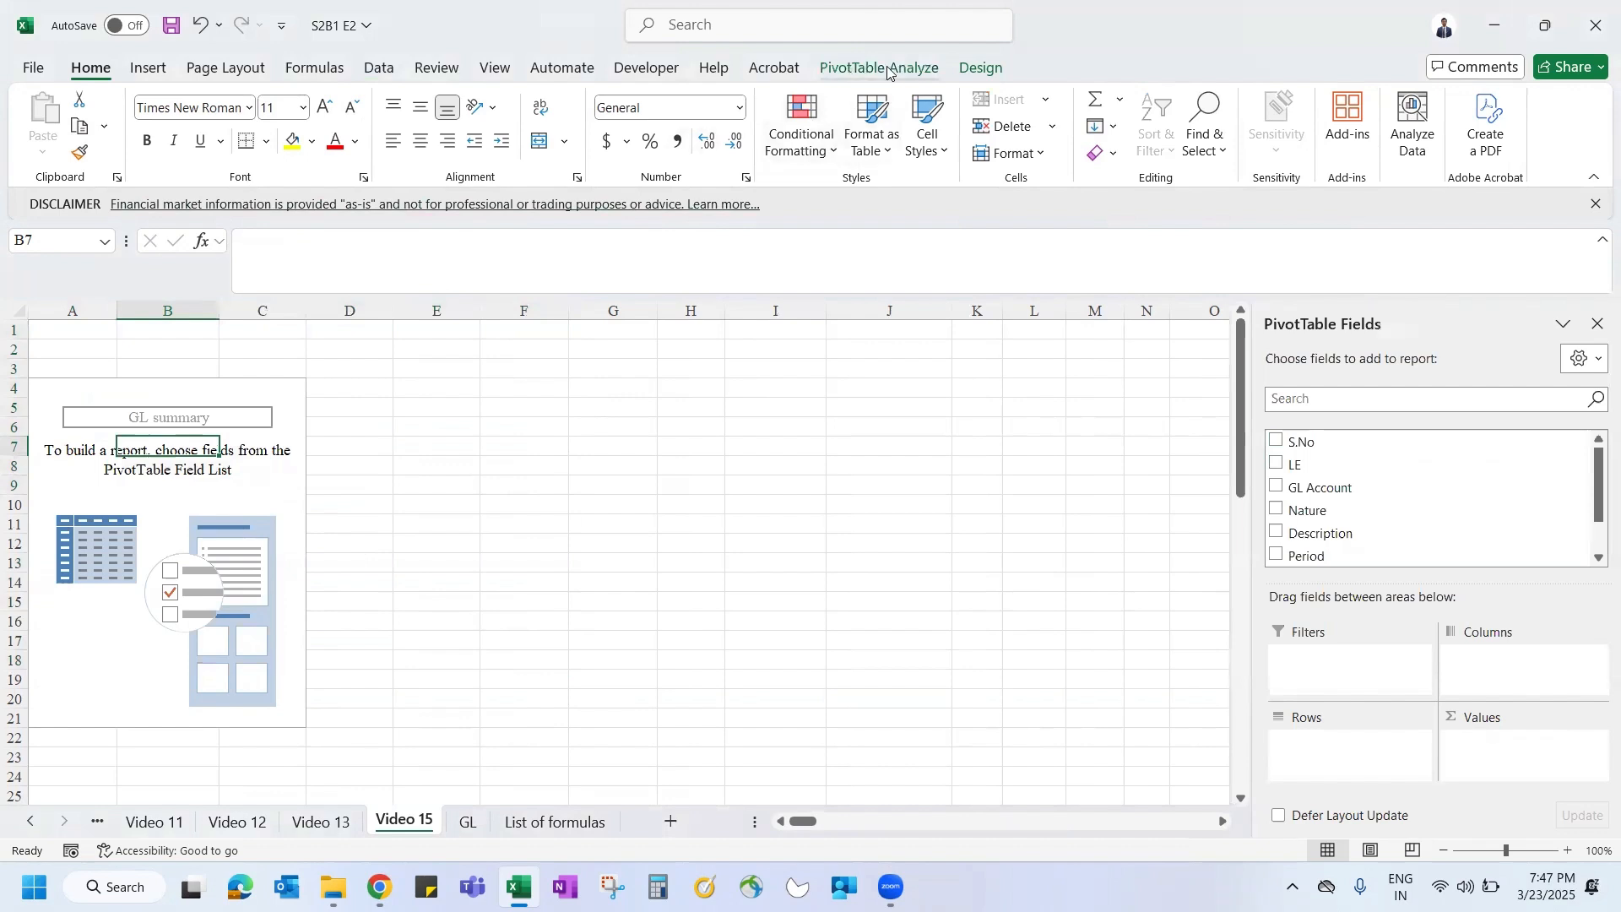
{"action": "left_click", "coordinate": [890, 72]}
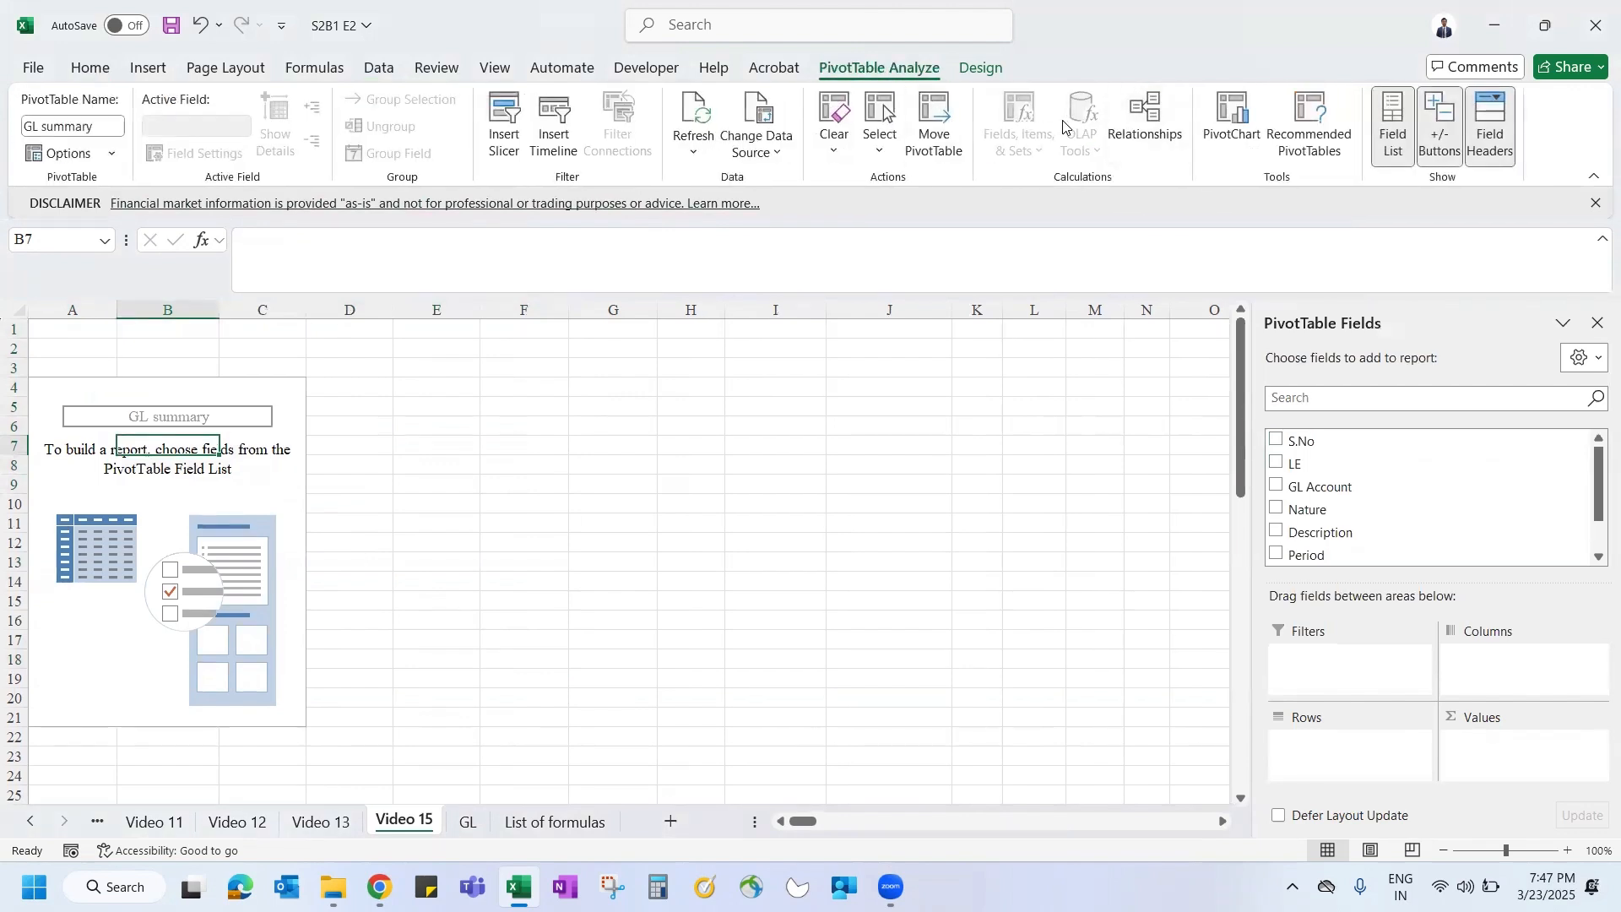
{"action": "left_click", "coordinate": [1314, 137]}
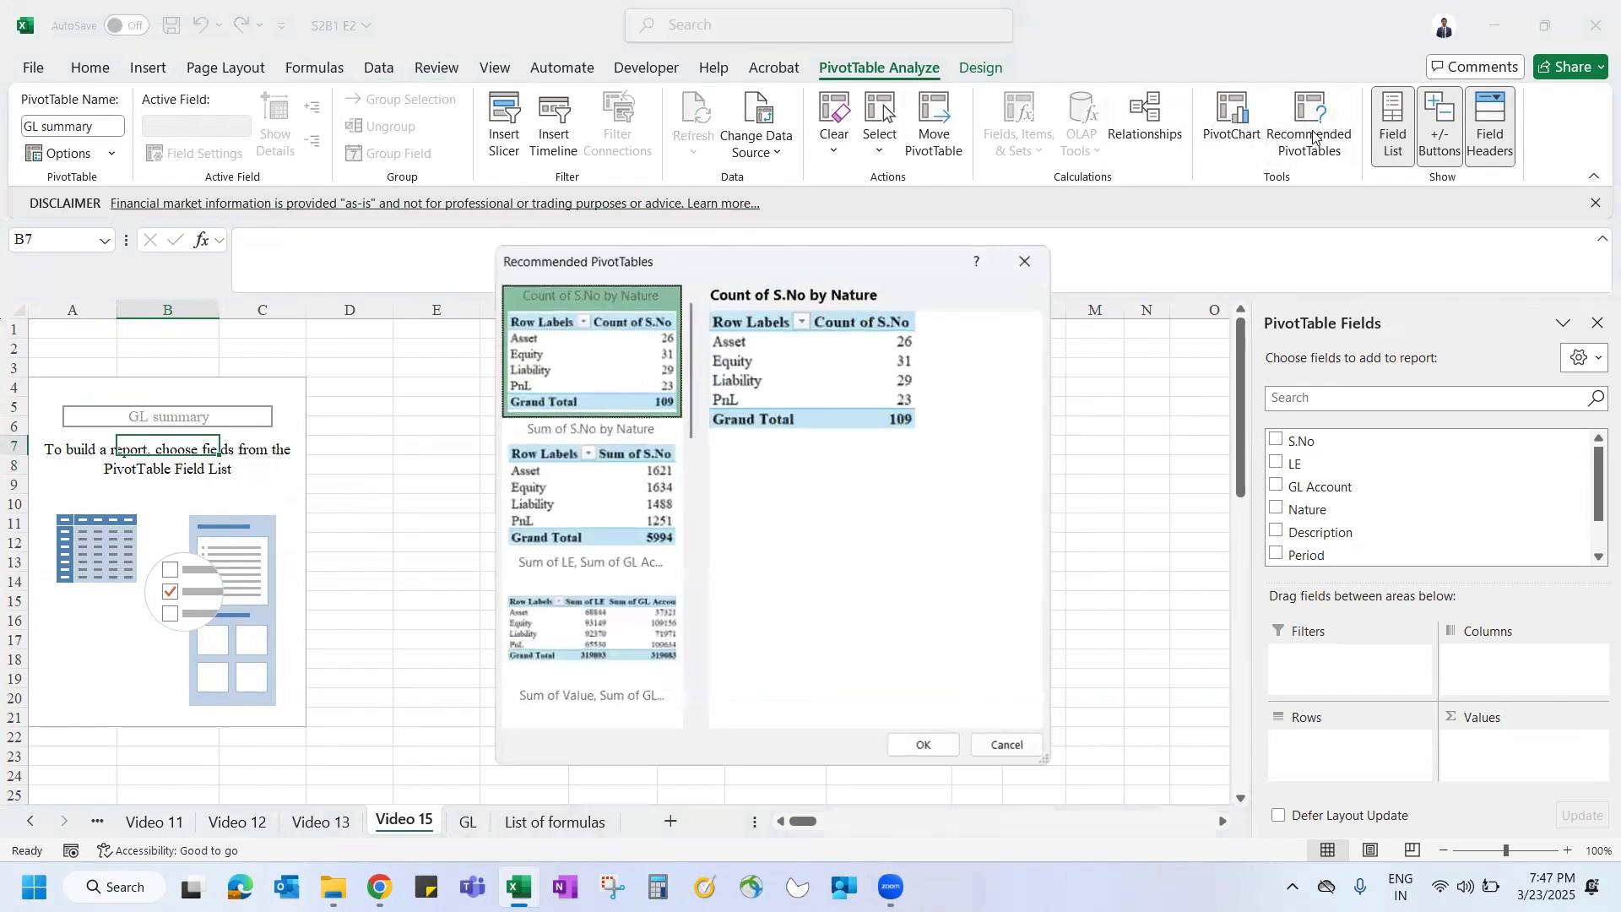
{"action": "scroll", "coordinate": [569, 481], "scroll_direction": "down", "scroll_amount": 5}
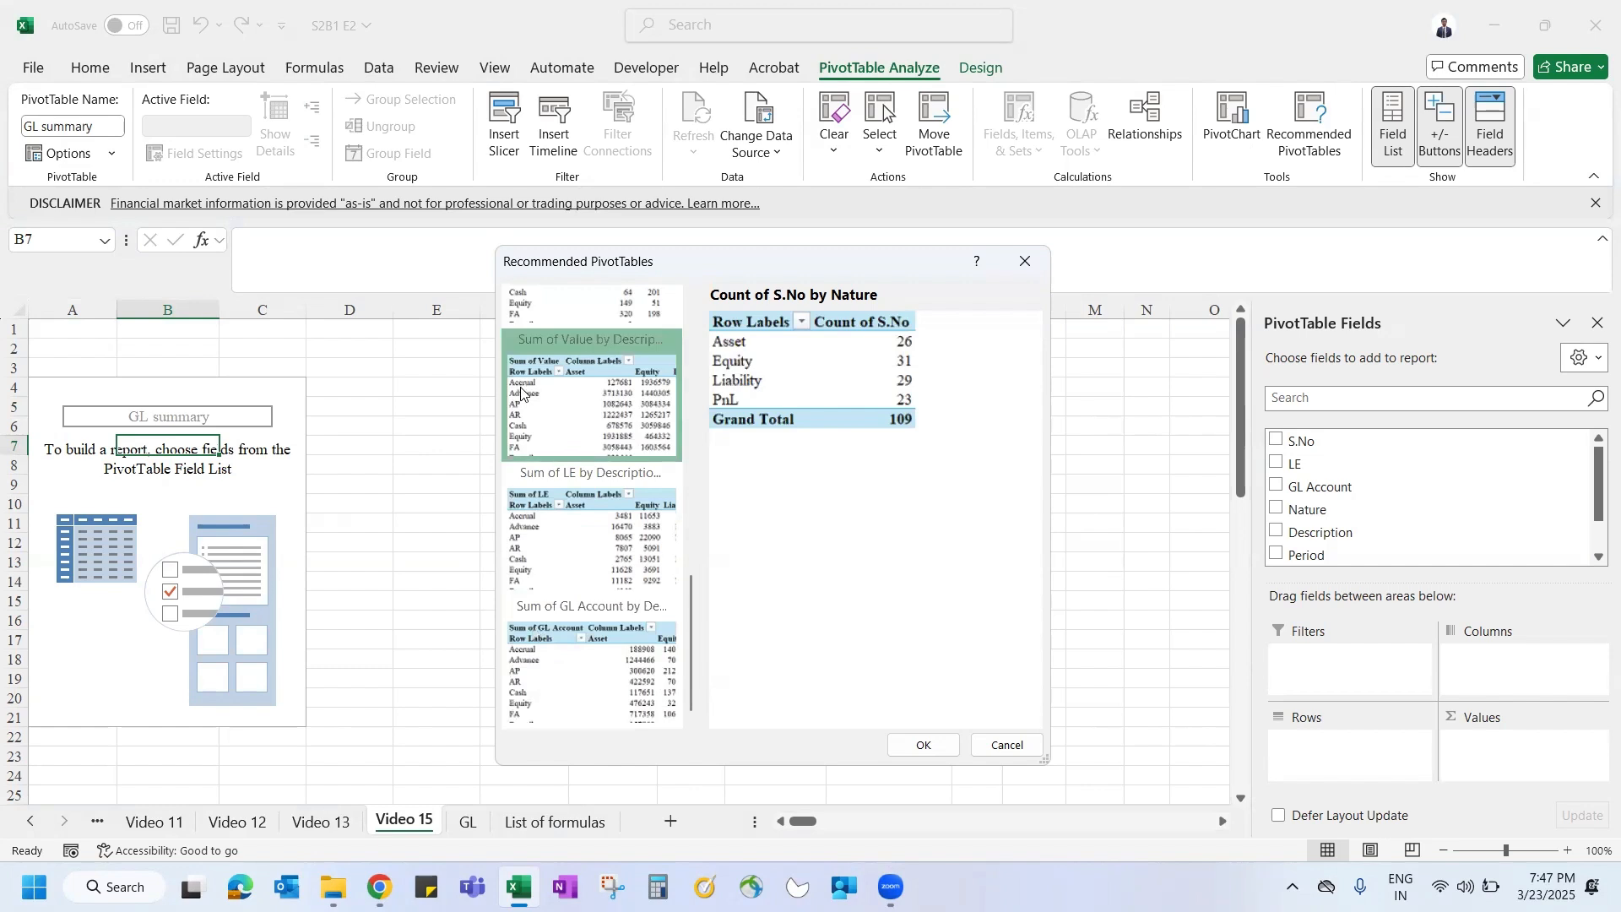
{"action": "scroll", "coordinate": [540, 562], "scroll_direction": "up", "scroll_amount": 5}
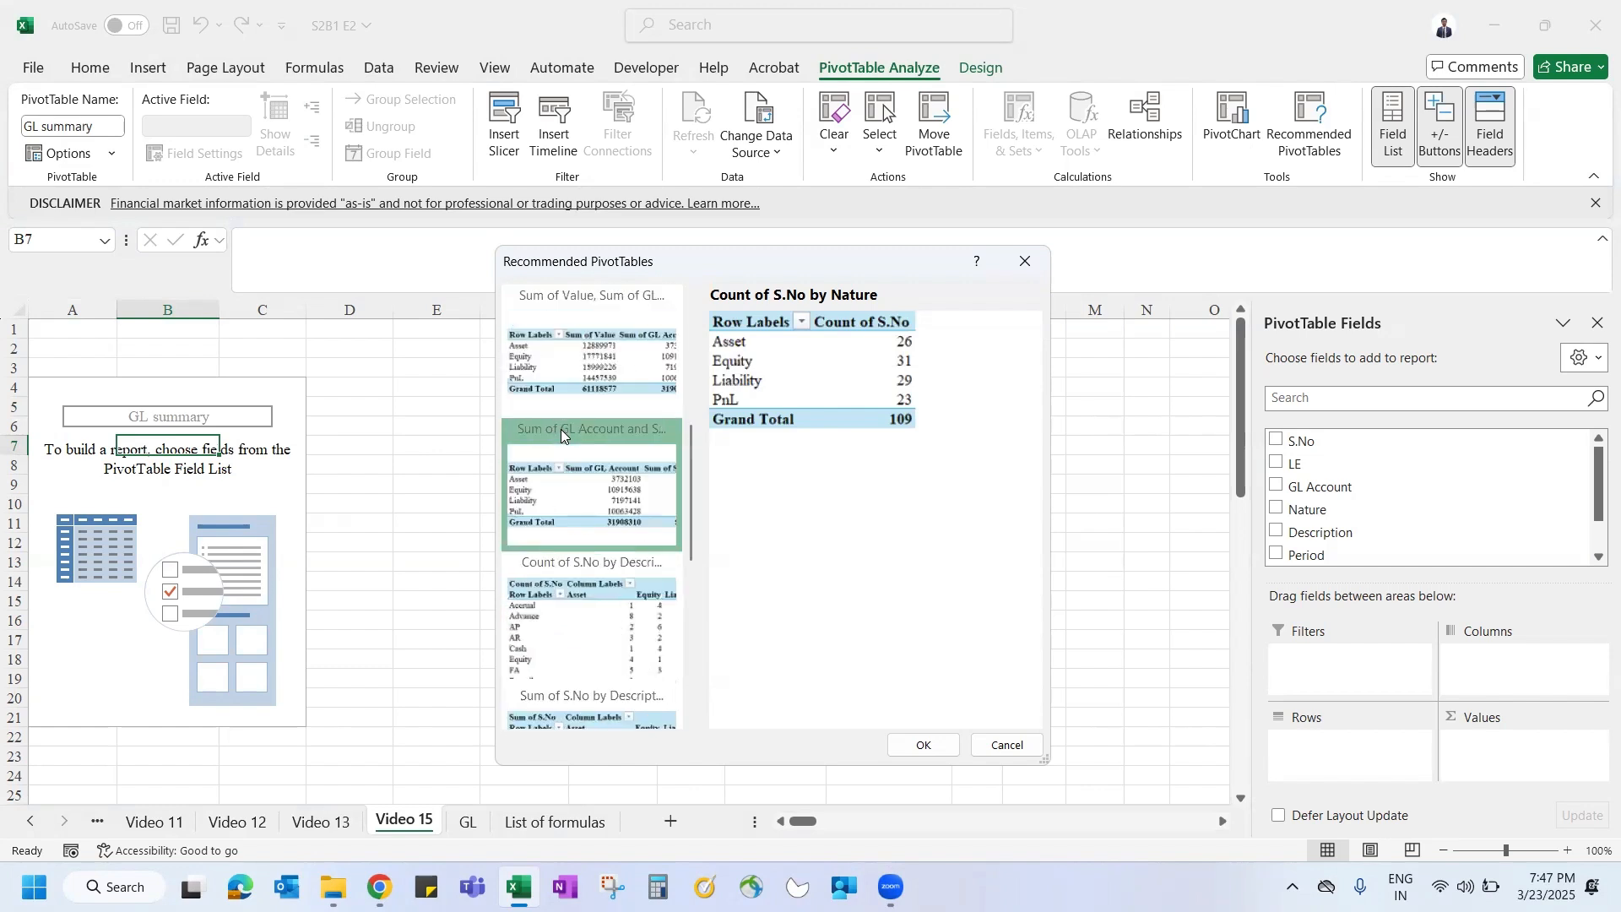
{"action": "scroll", "coordinate": [570, 350], "scroll_direction": "up", "scroll_amount": 3}
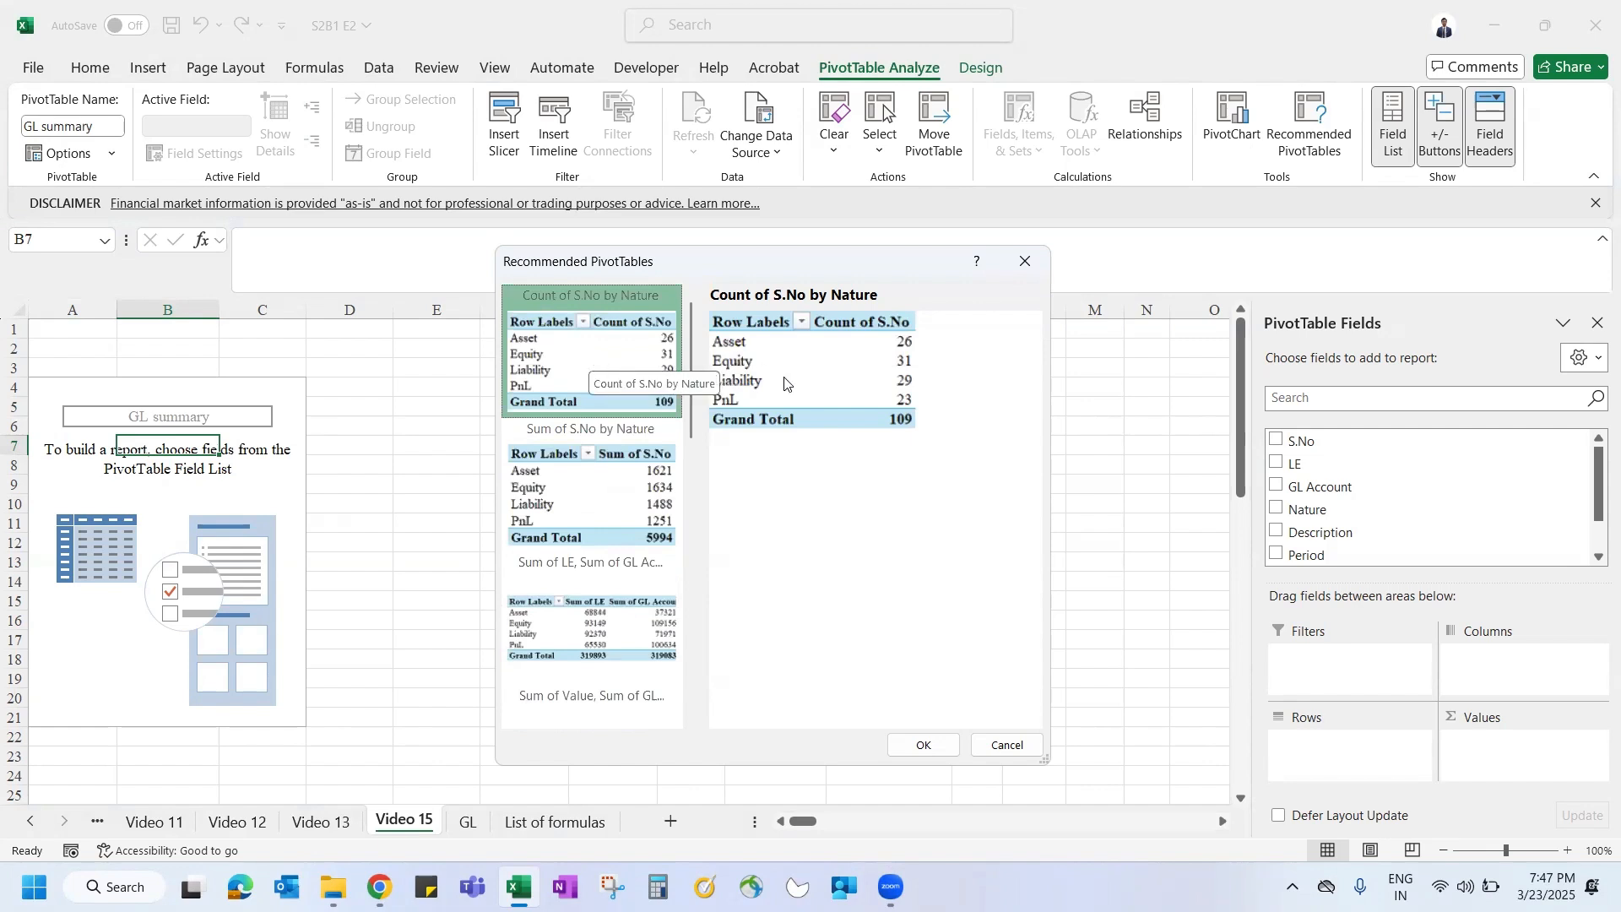
{"action": "left_click", "coordinate": [587, 472]}
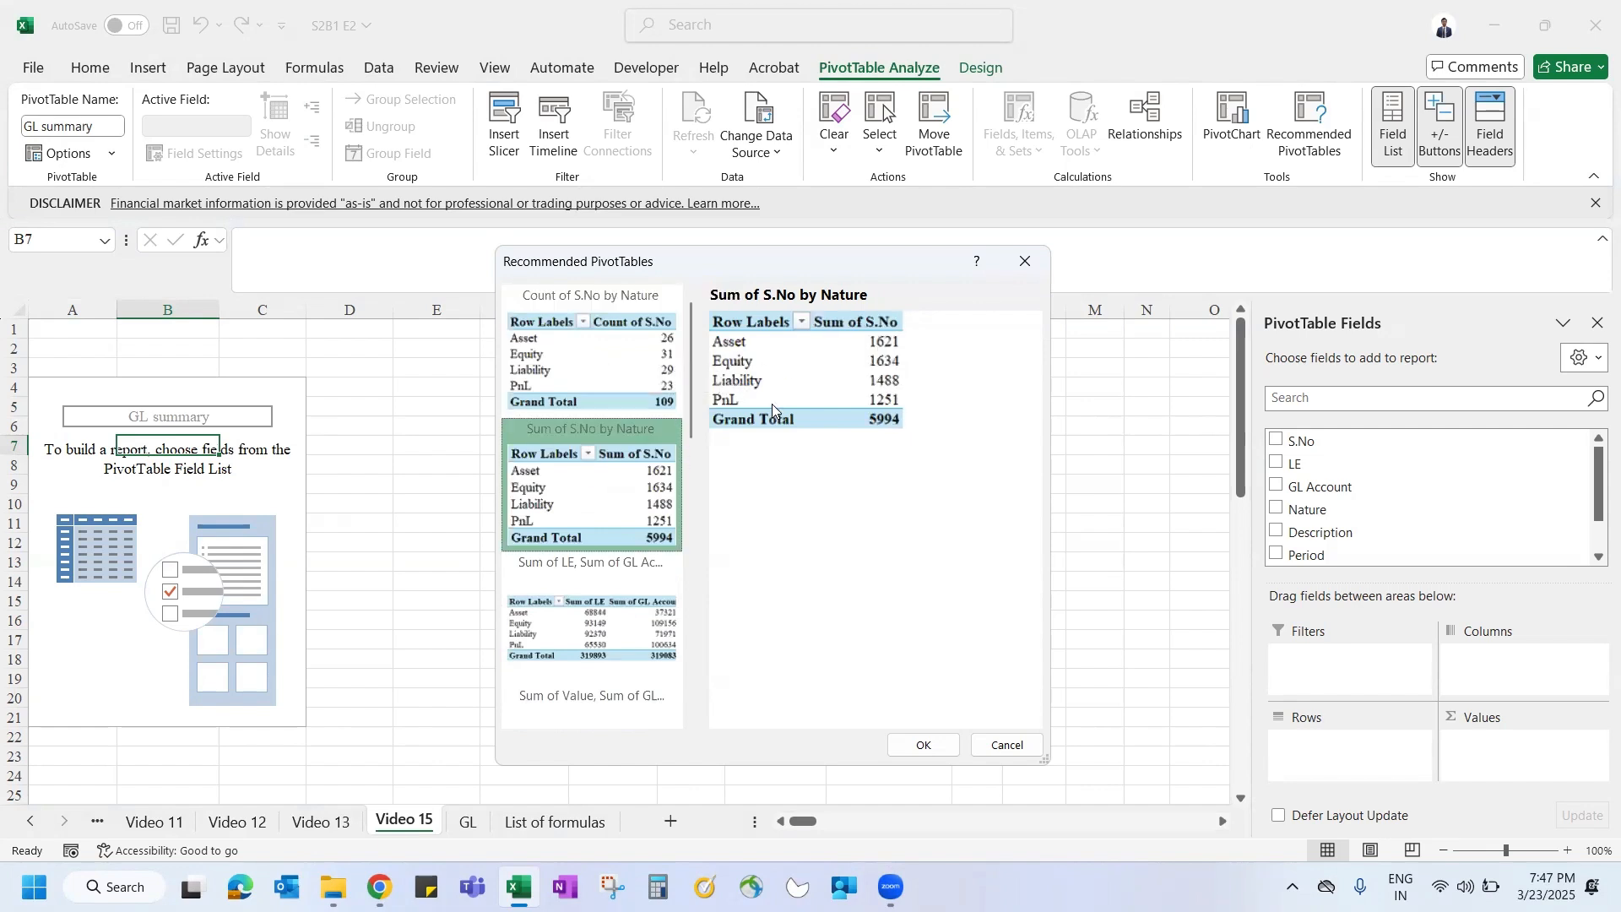
{"action": "left_click", "coordinate": [545, 650]}
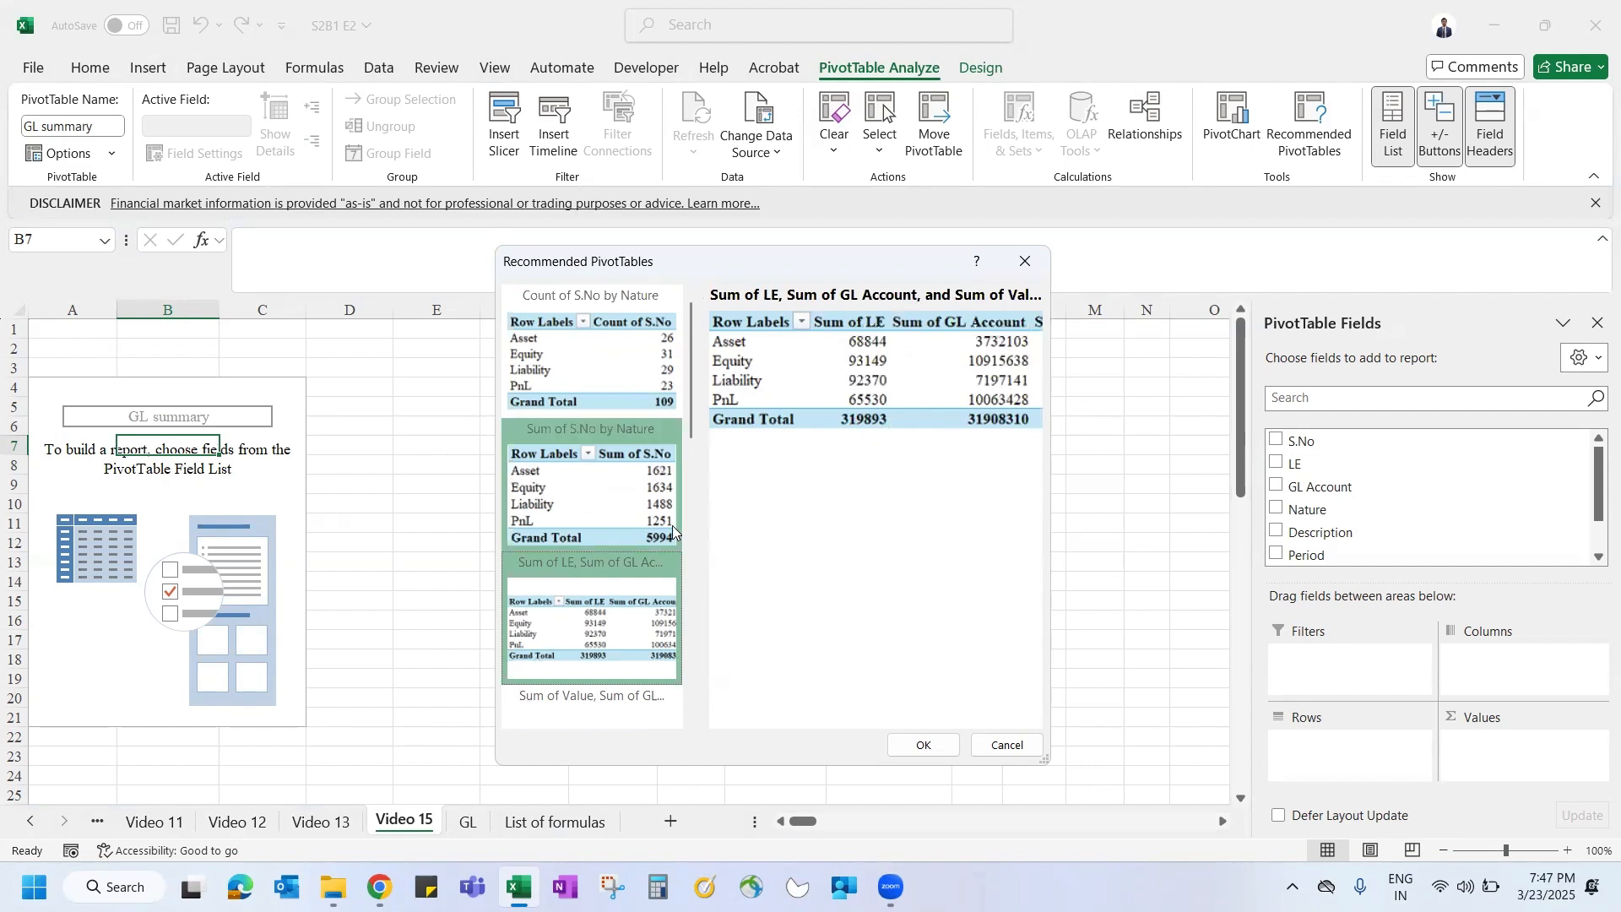
{"action": "scroll", "coordinate": [672, 530], "scroll_direction": "down", "scroll_amount": 5}
{"action": "left_click", "coordinate": [583, 517]}
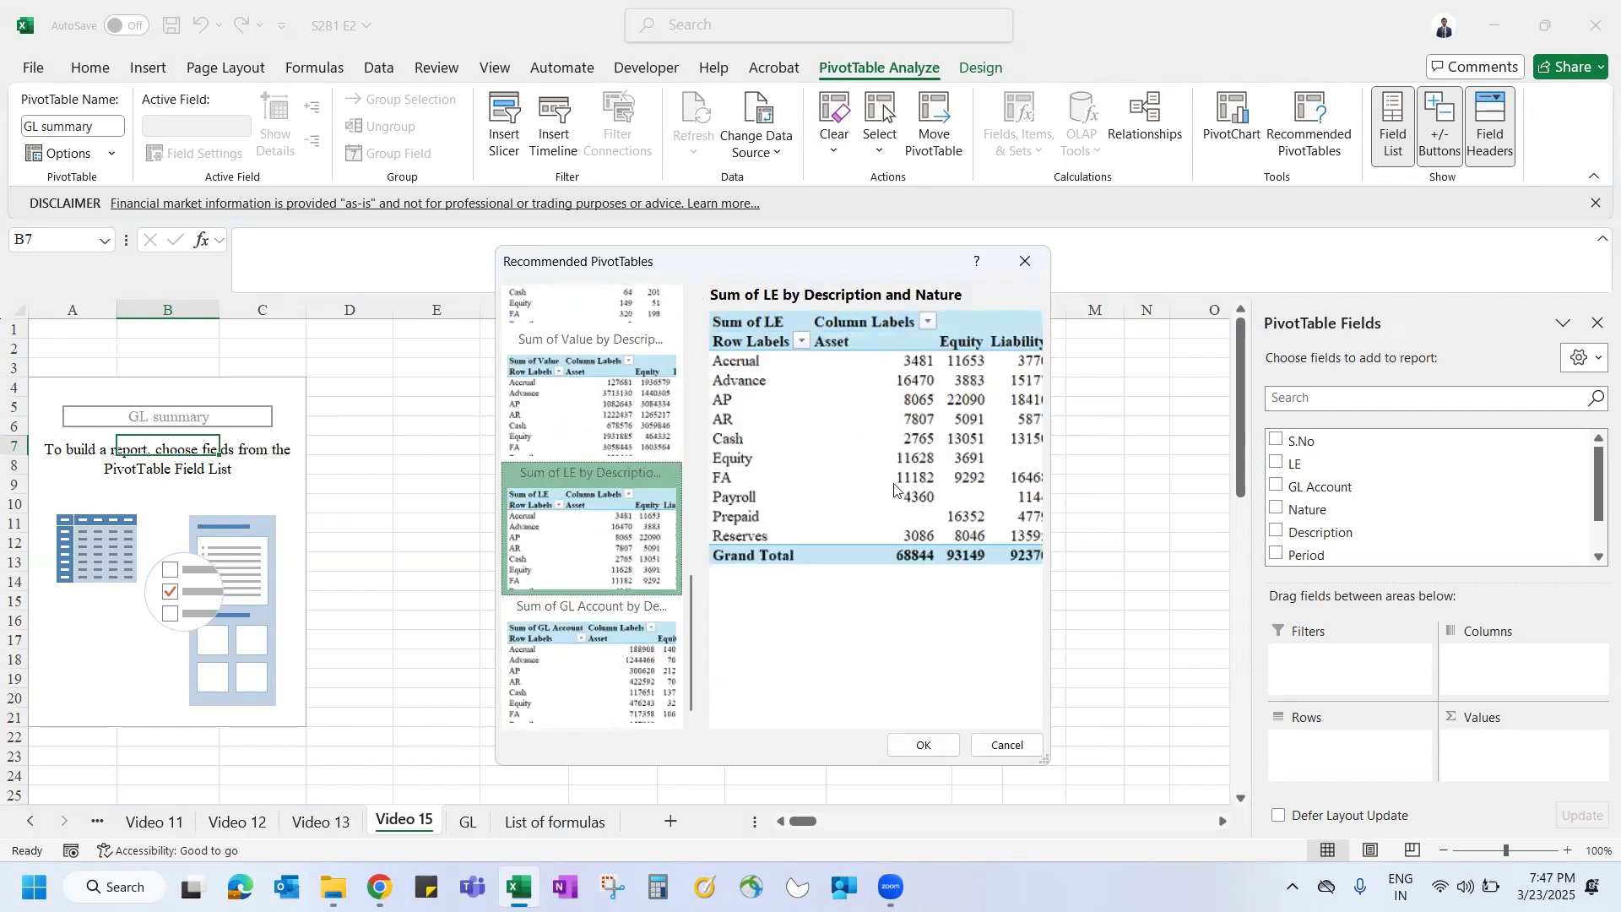
{"action": "left_click", "coordinate": [922, 746]}
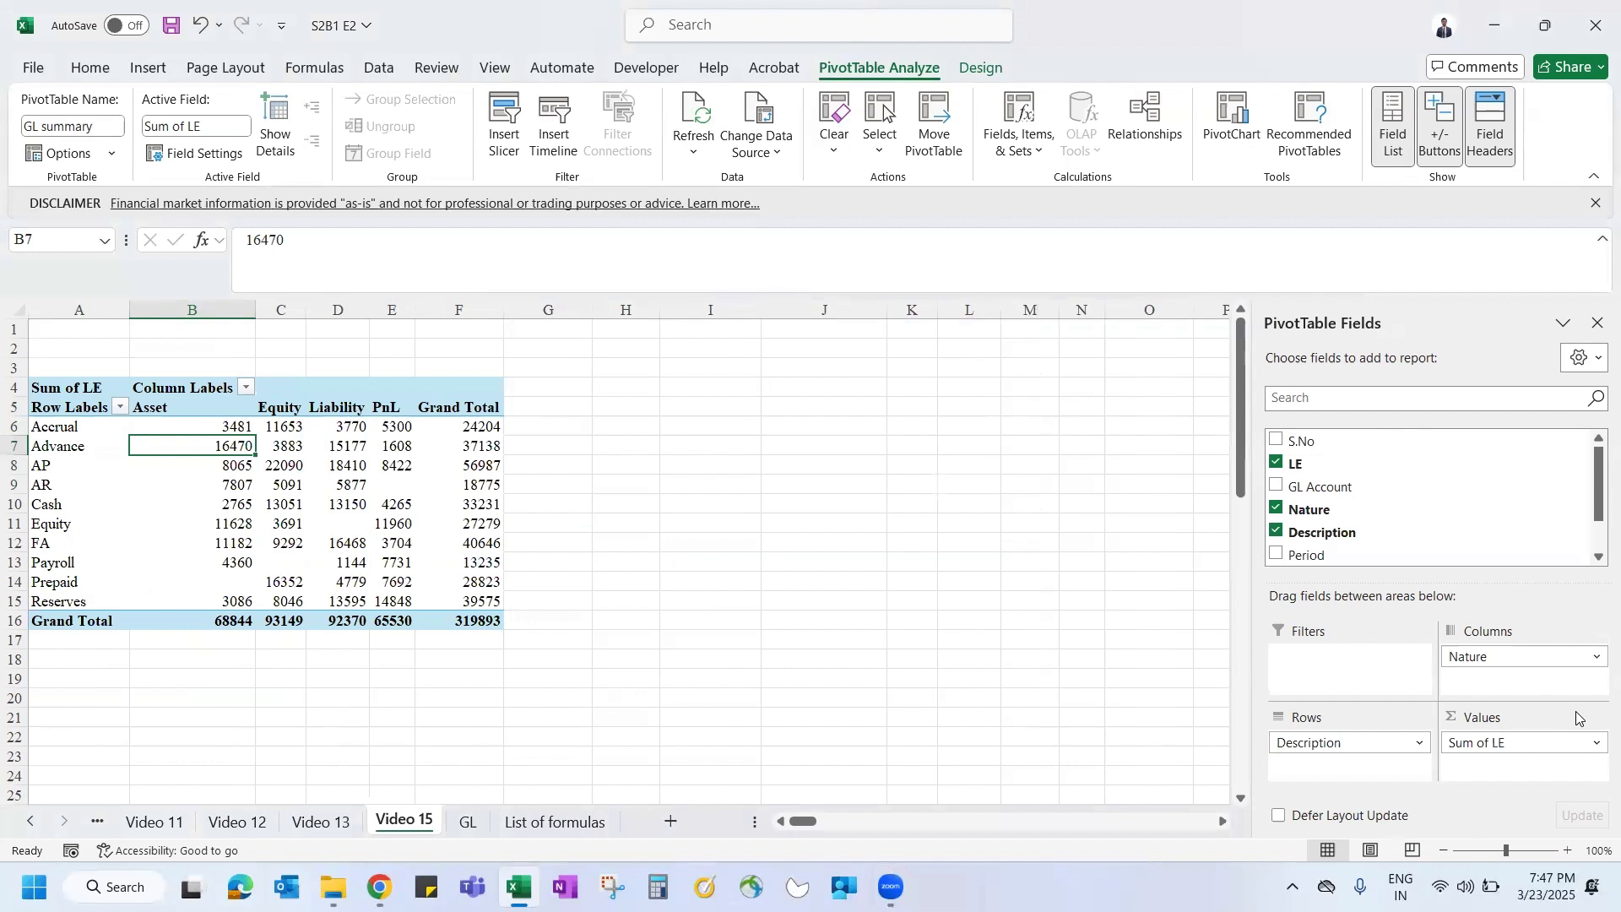
Step: Replace LE with the sum of Value, and Description rows with Period rows left ungrouped as individual dates
{"action": "left_click_drag", "start_coordinate": [1485, 712], "coordinate": [1541, 751]}
{"action": "scroll", "coordinate": [1343, 520], "scroll_direction": "down", "scroll_amount": 1}
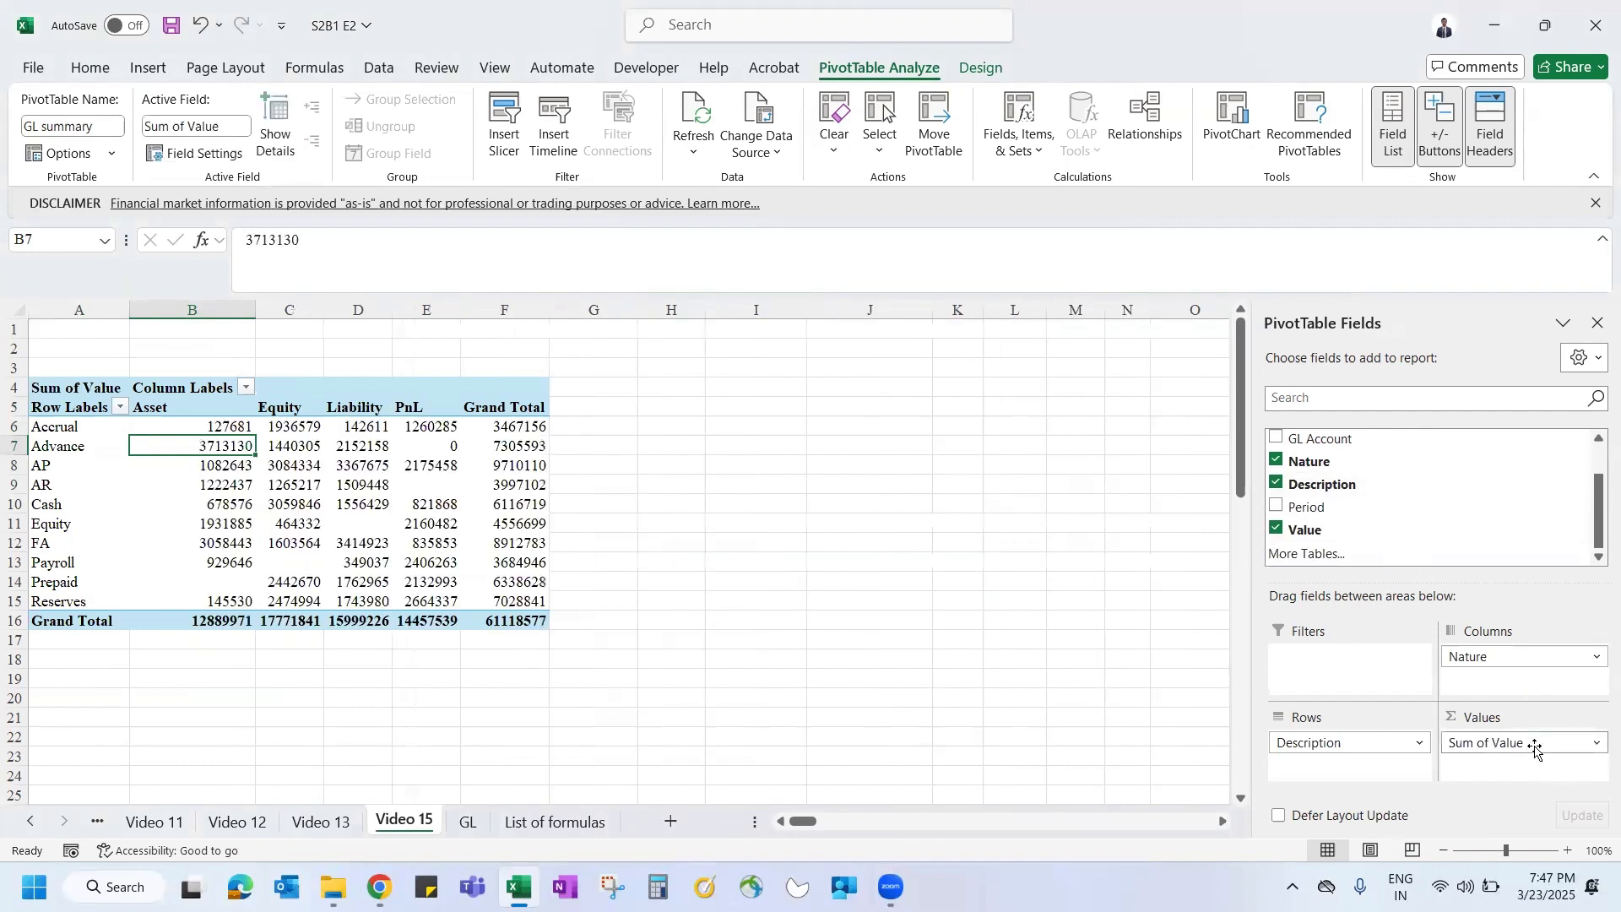
{"action": "left_click_drag", "start_coordinate": [1385, 743], "coordinate": [1347, 762]}
{"action": "scroll", "coordinate": [1371, 541], "scroll_direction": "up", "scroll_amount": 1}
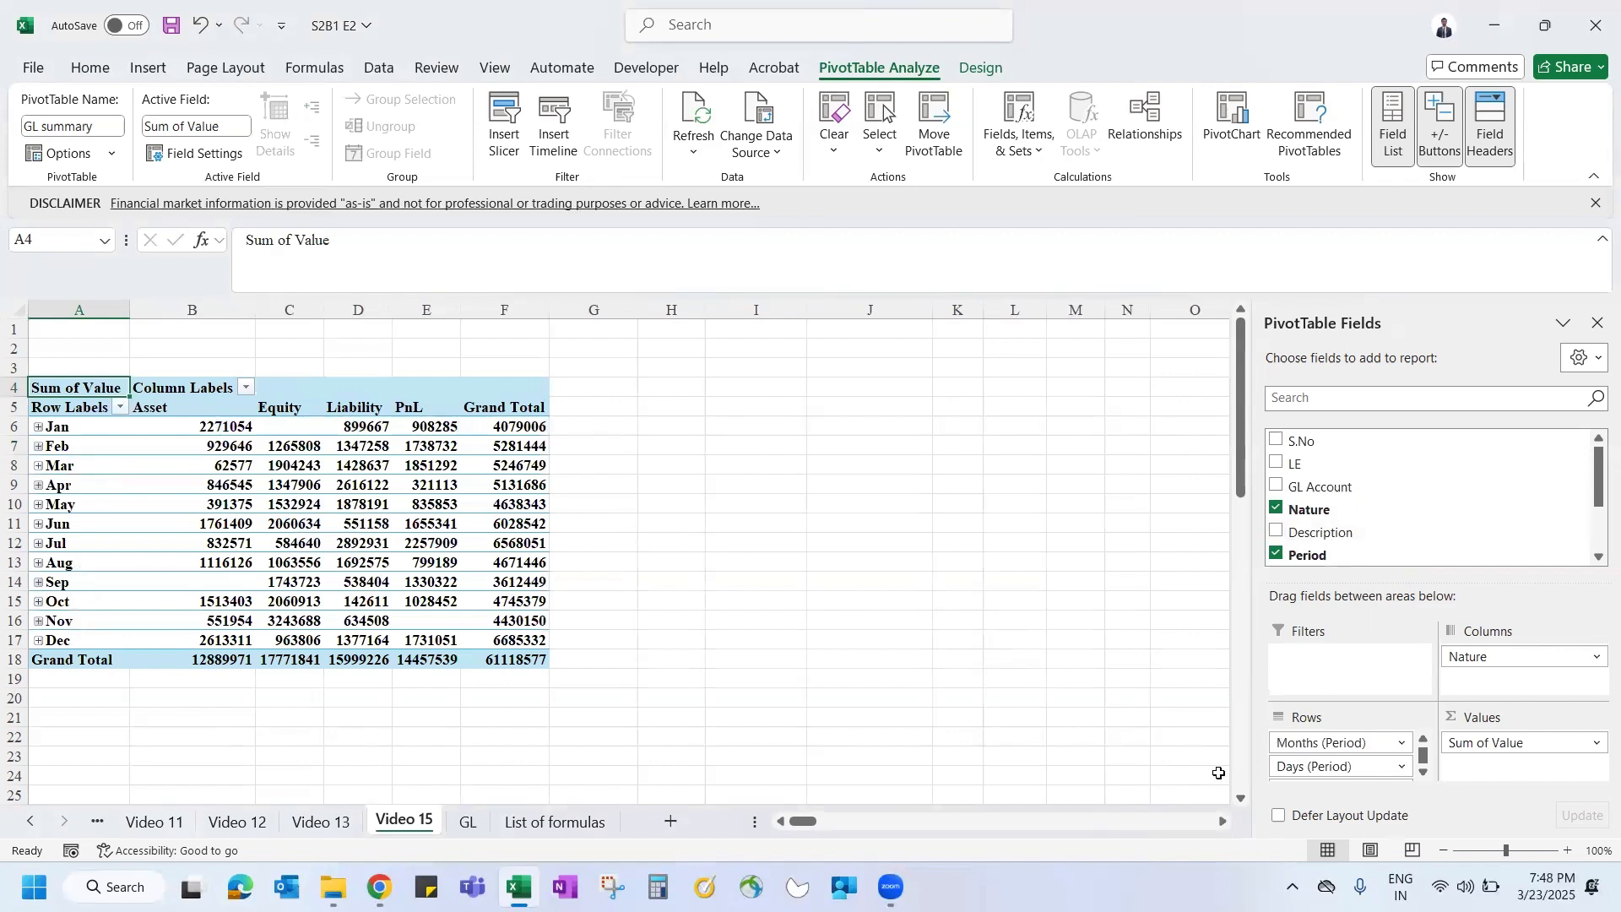
{"action": "key", "text": "ctrl+z"}
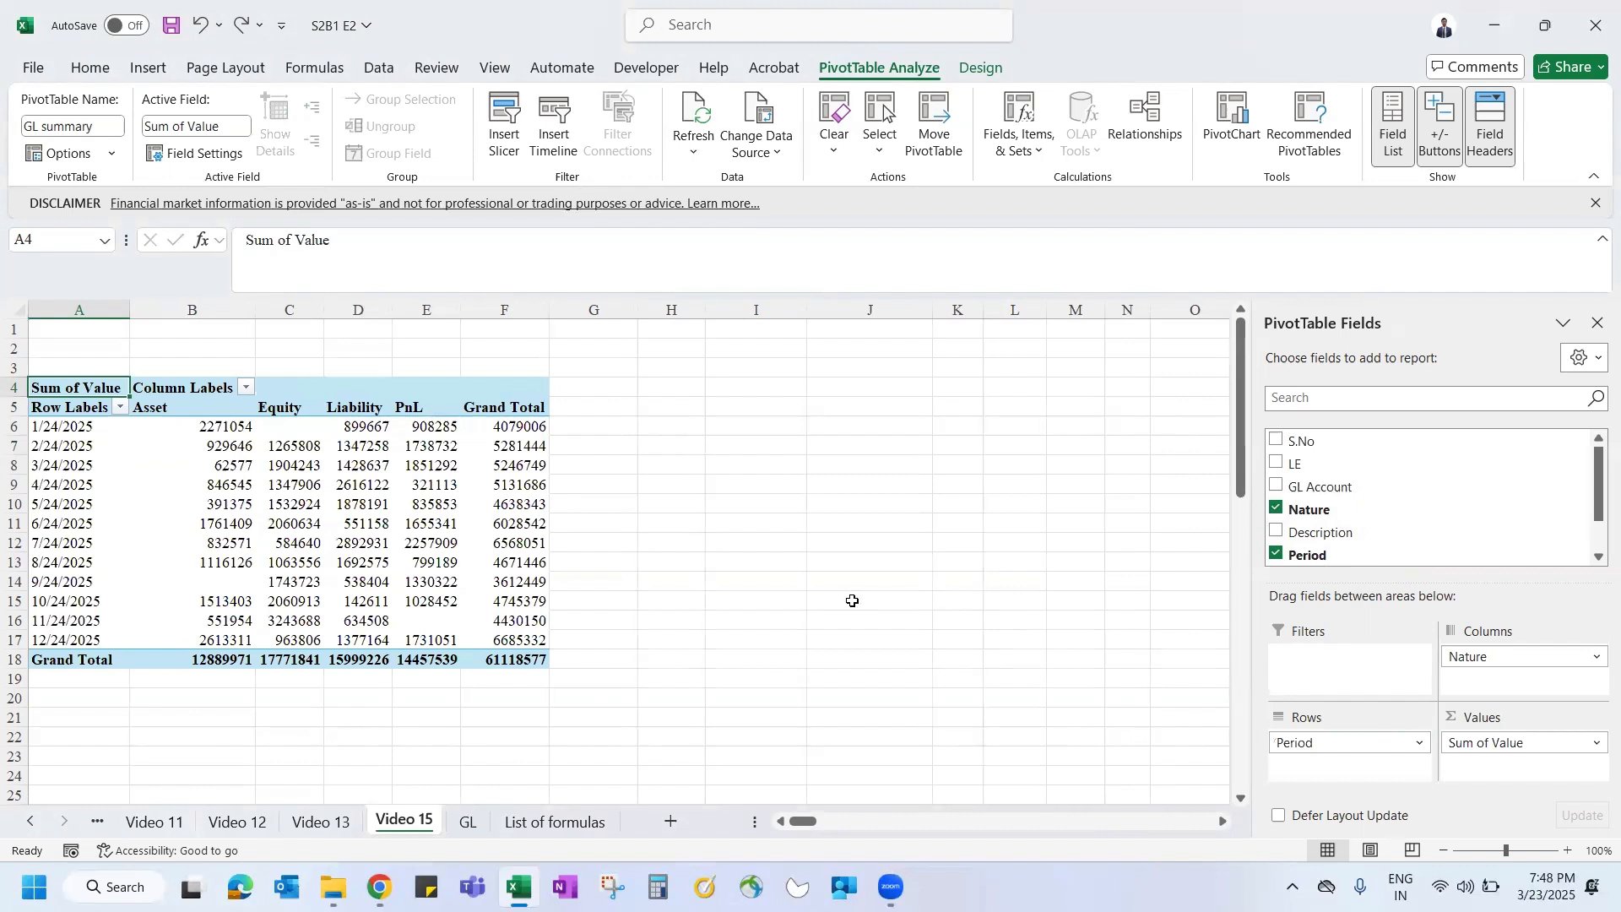
{"action": "left_click", "coordinate": [454, 559]}
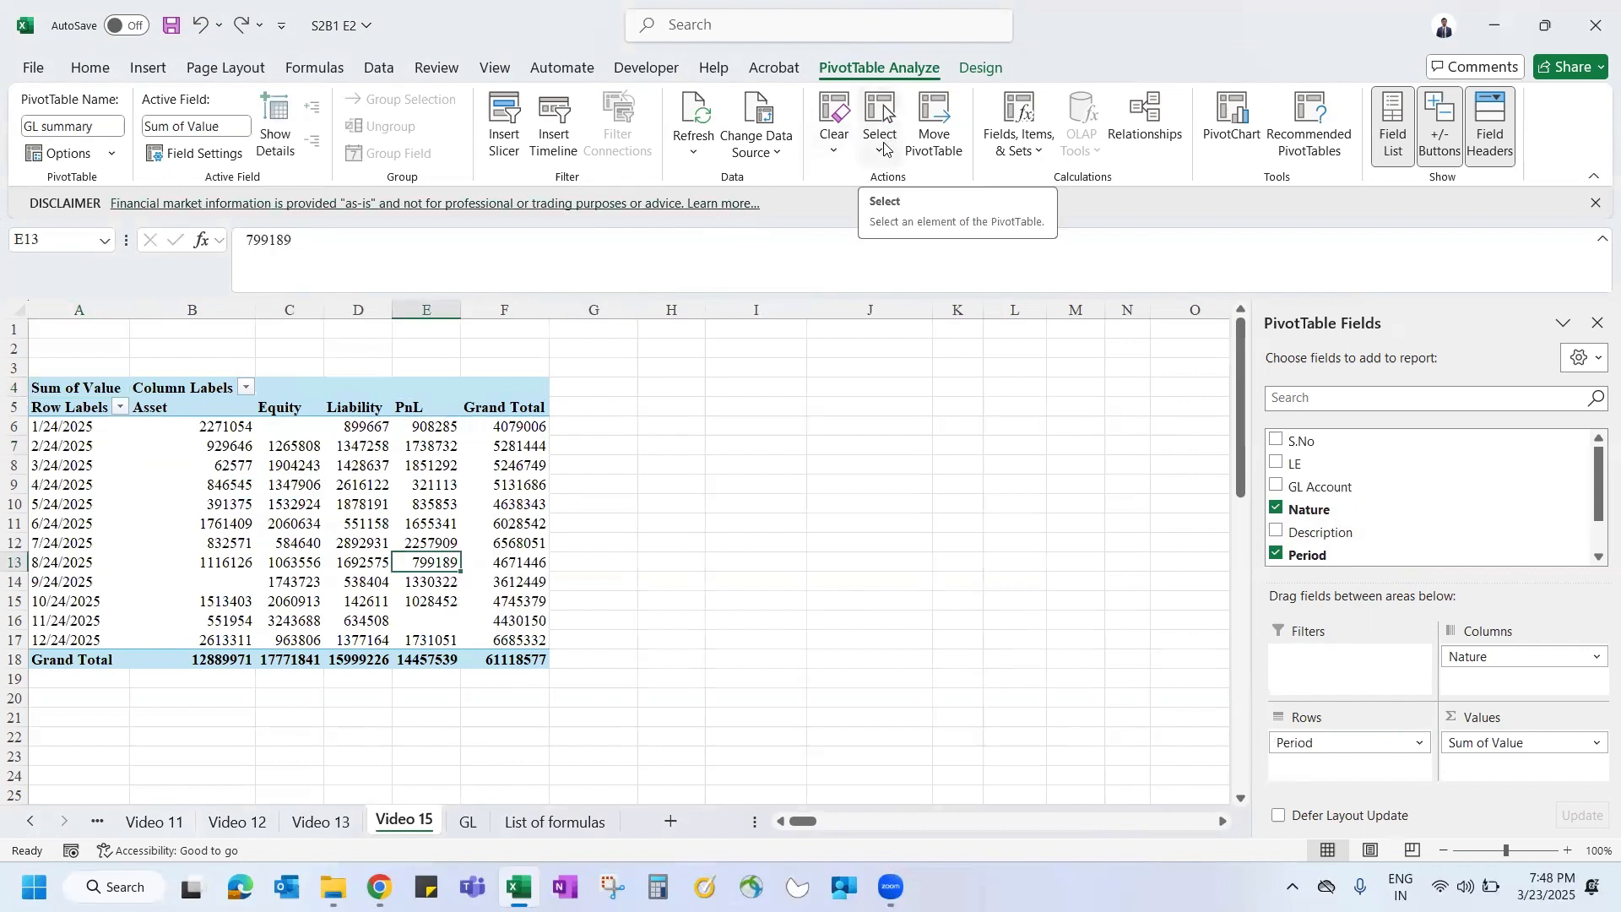
{"action": "left_click", "coordinate": [889, 145]}
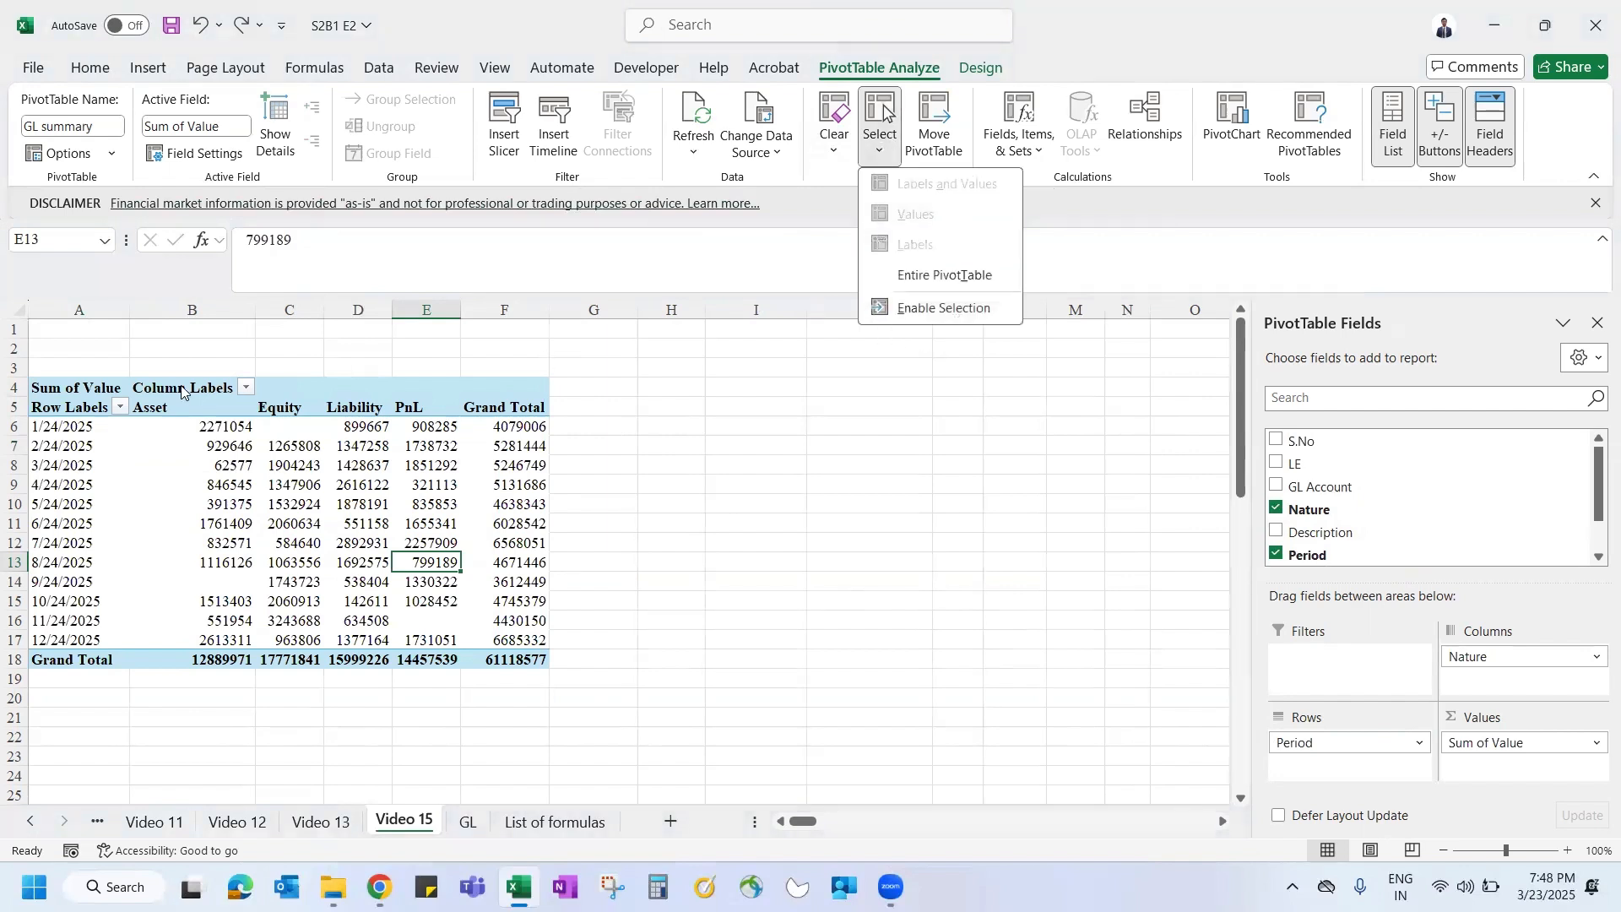
{"action": "key", "text": "Escape"}
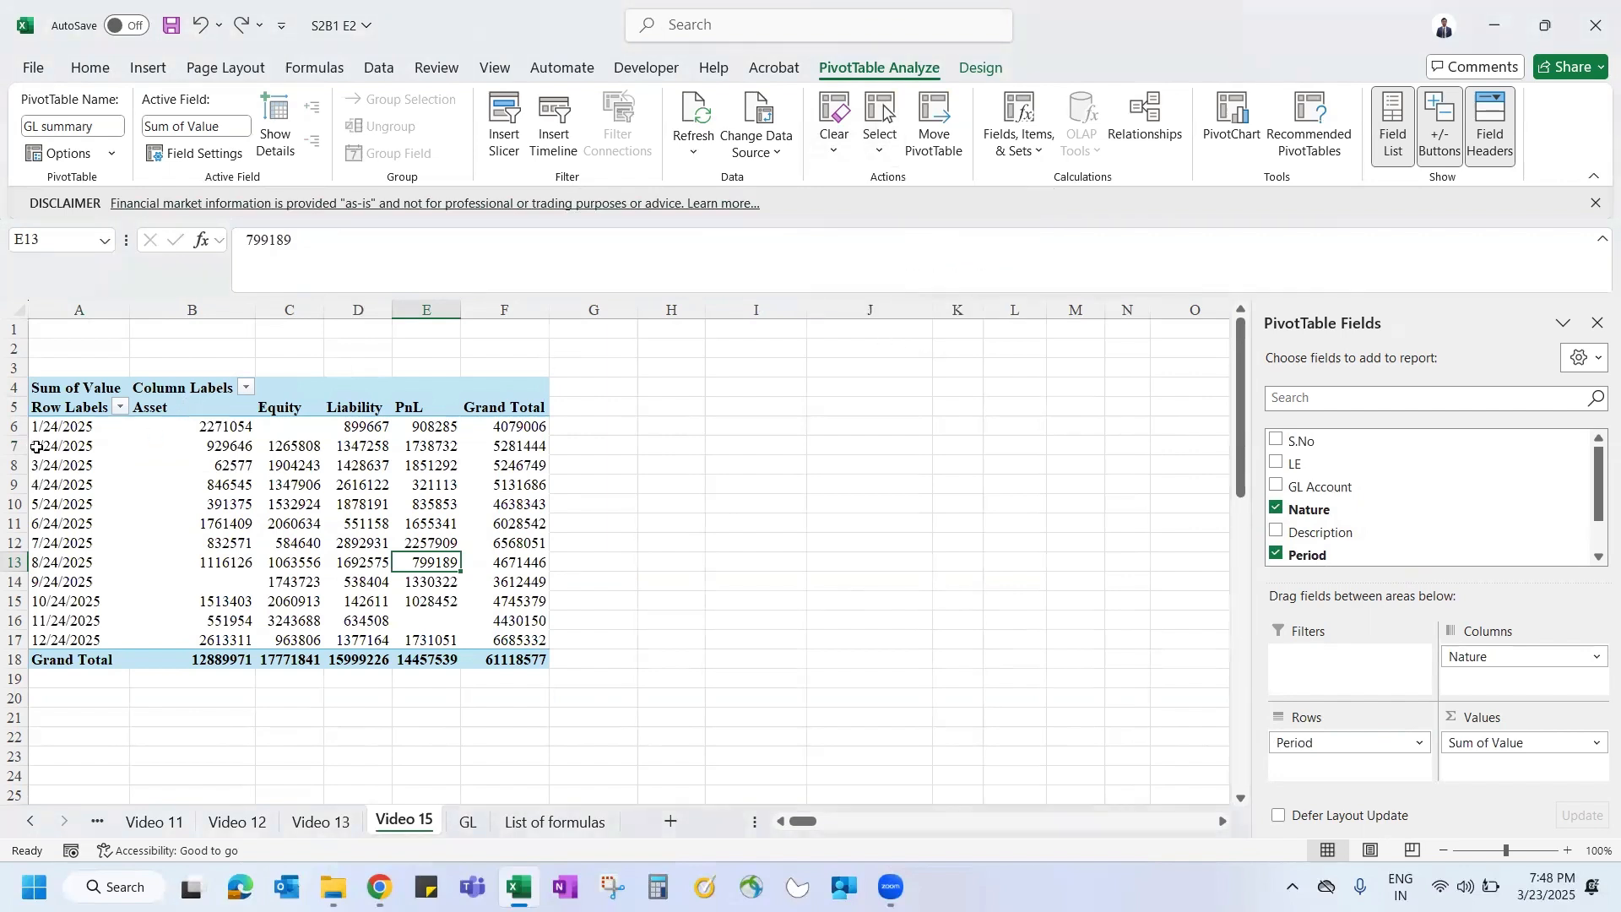
Step: Manually select the cells of the 2/24/2025 row, then those of the 1/24/2025 row, from the date through Grand Total
{"action": "double_click", "coordinate": [103, 450]}
{"action": "key", "text": "Escape"}
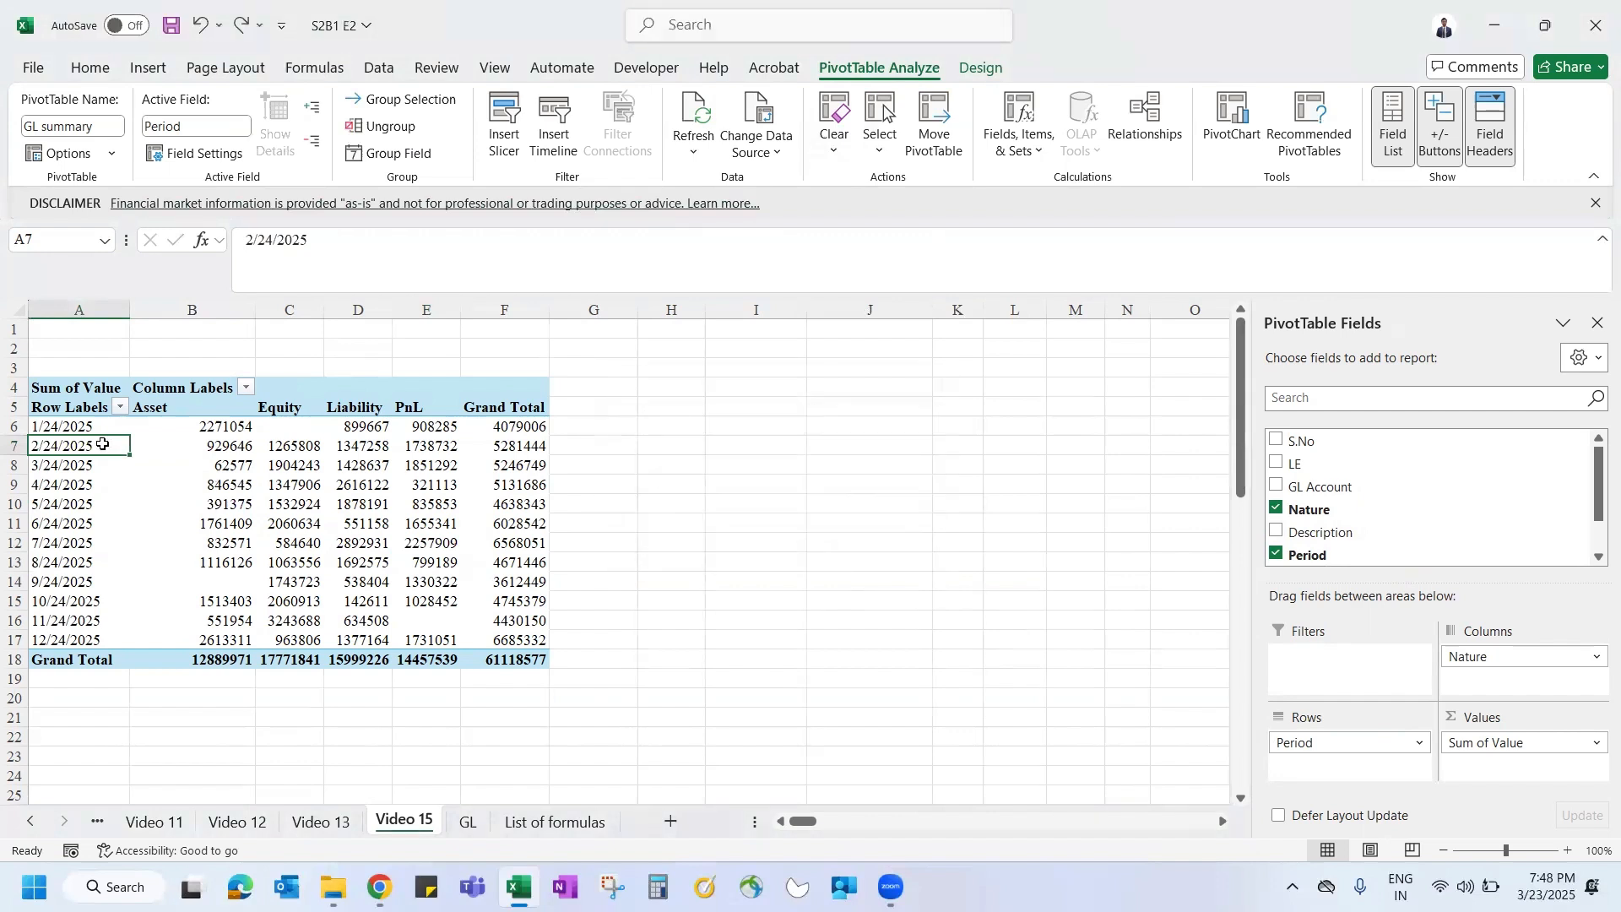
{"action": "left_click_drag", "start_coordinate": [103, 450], "coordinate": [472, 448]}
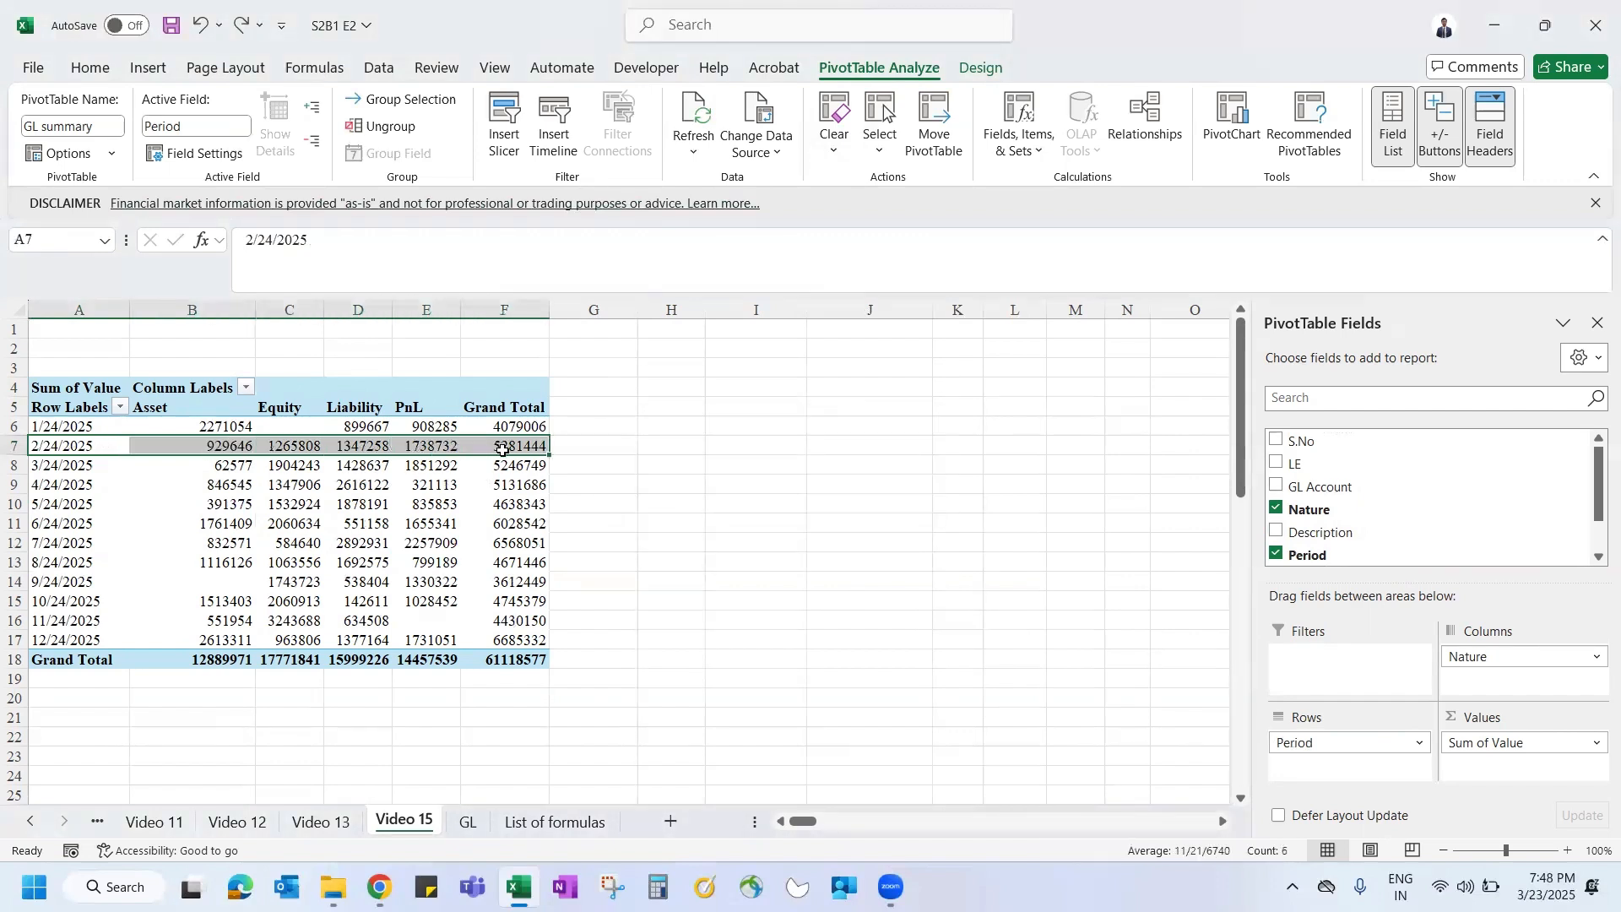
{"action": "left_click_drag", "start_coordinate": [68, 427], "coordinate": [541, 427]}
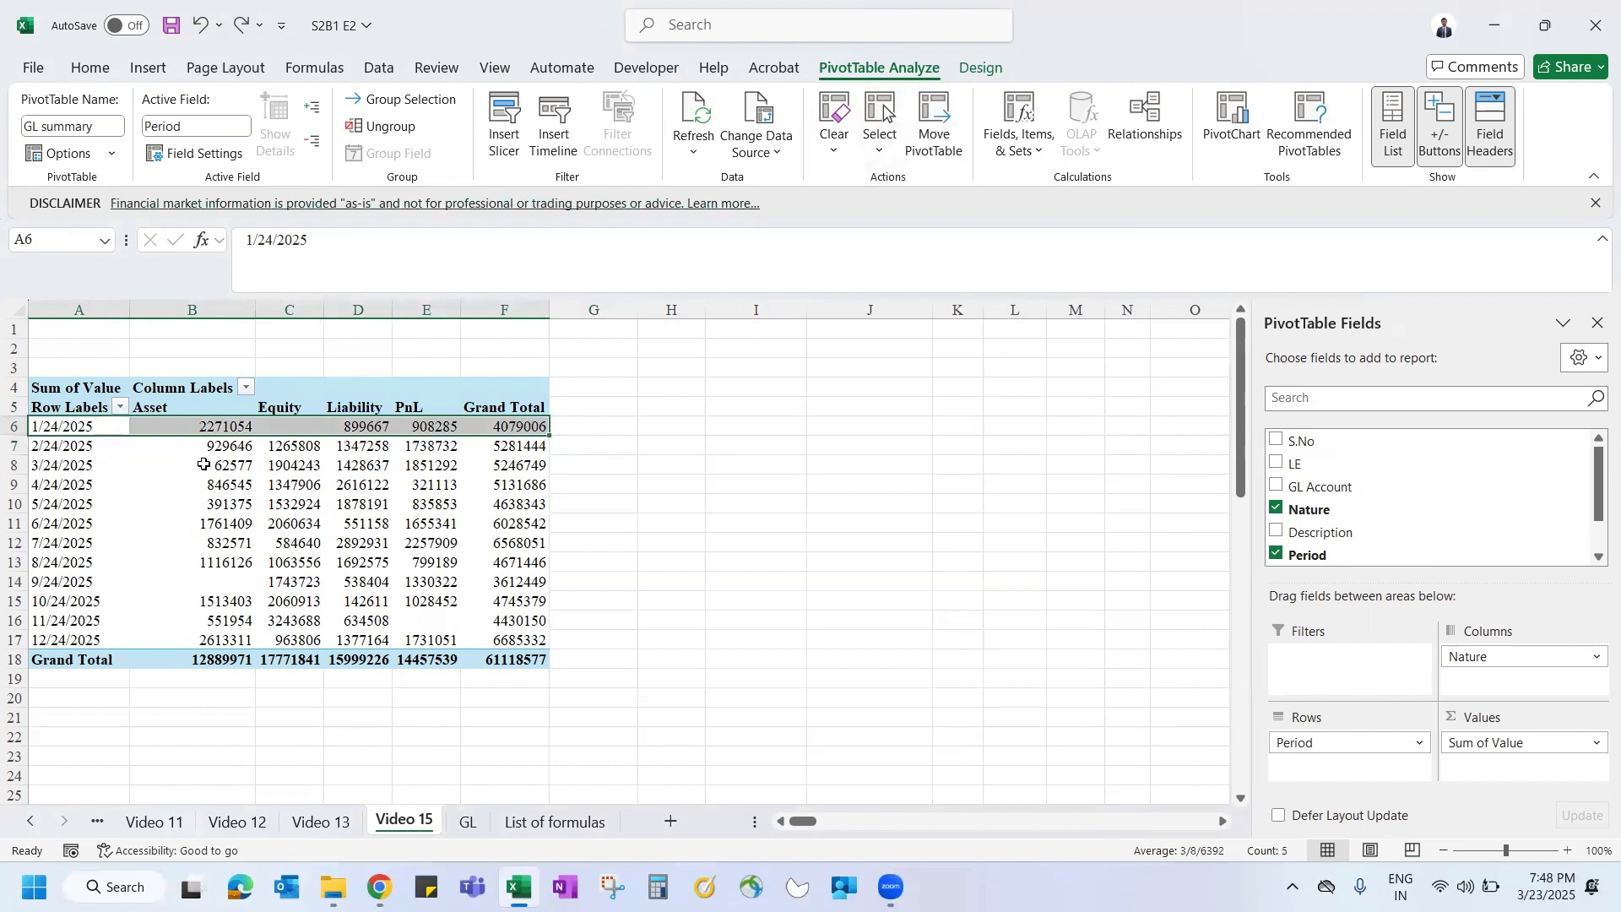
Step: Turn on Enable Selection for the pivot table and select the entire 4/24/2025 row from its label
{"action": "left_click", "coordinate": [878, 150]}
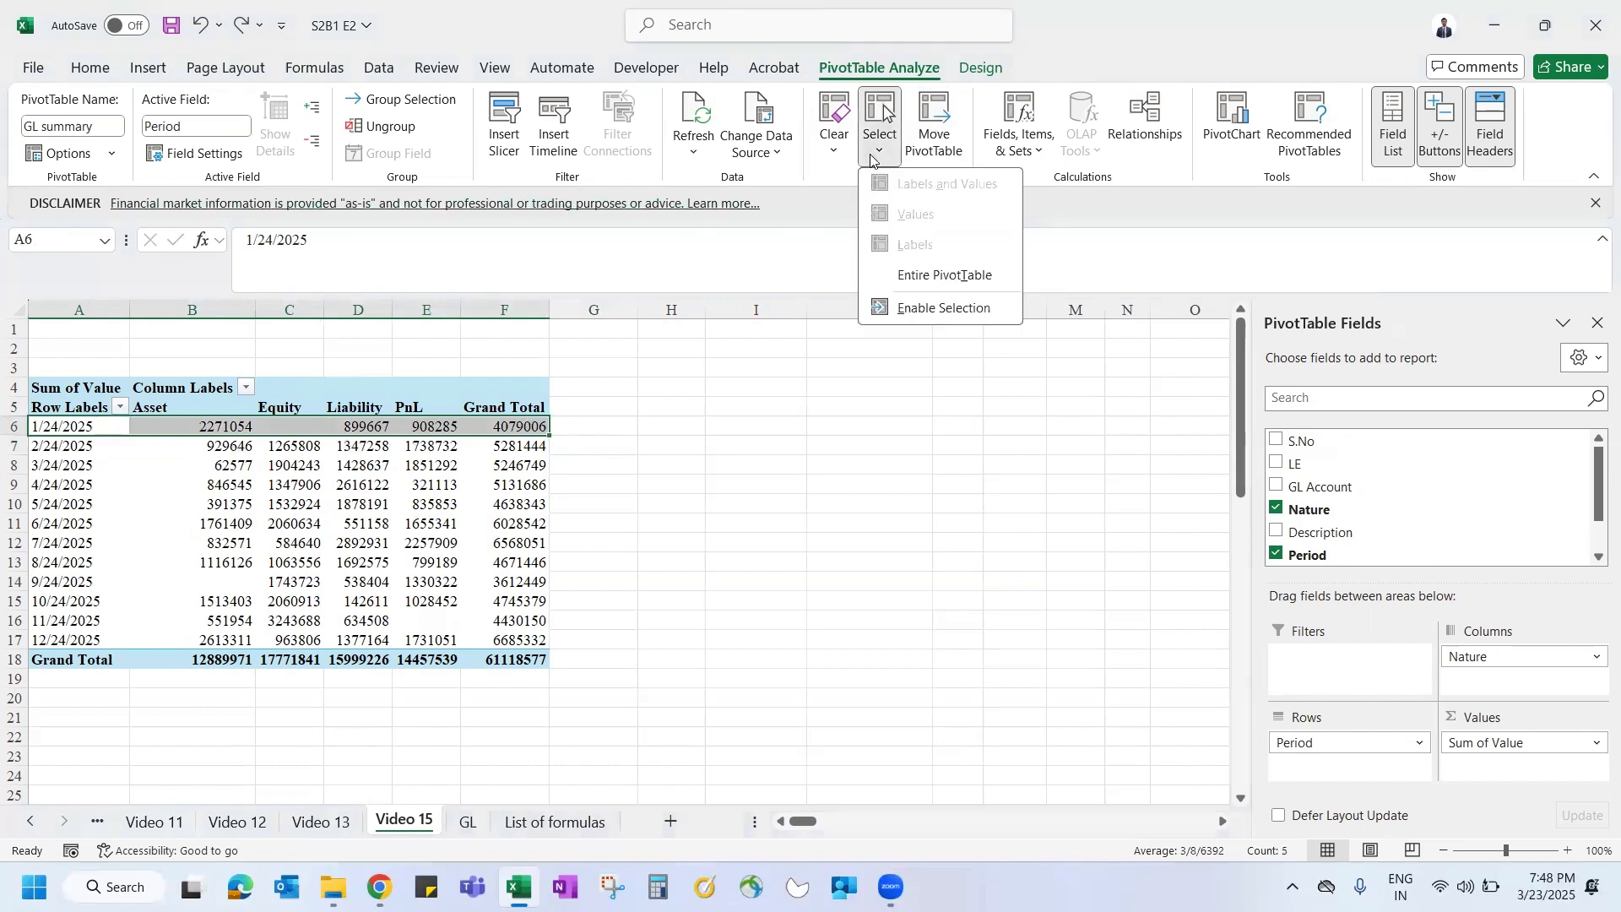
{"action": "left_click", "coordinate": [918, 310]}
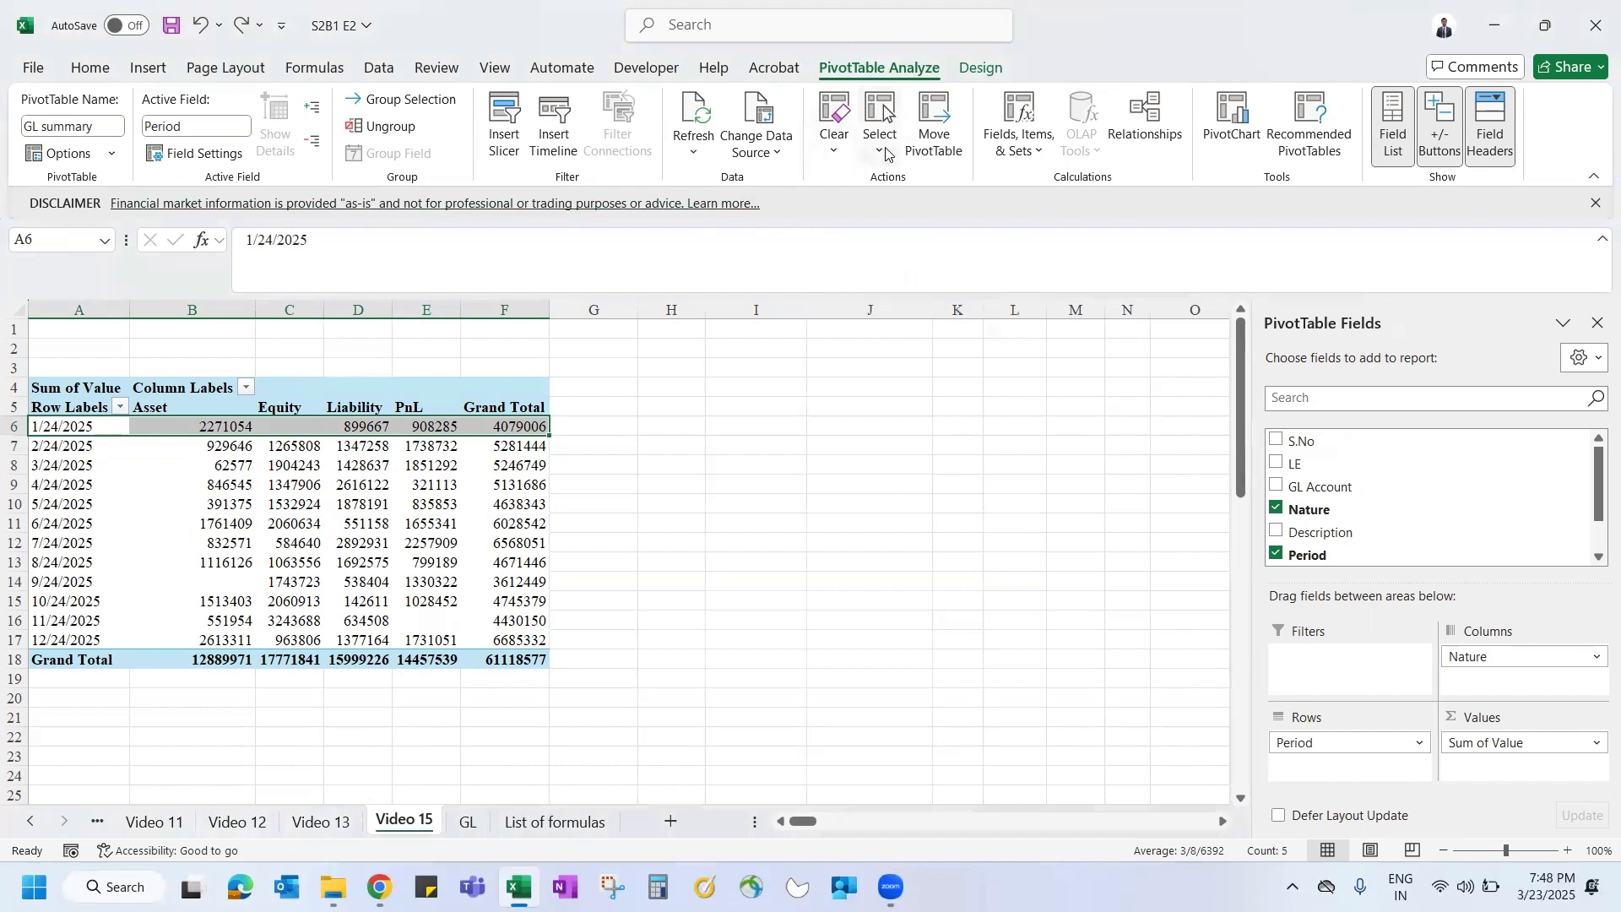
{"action": "left_click", "coordinate": [181, 483]}
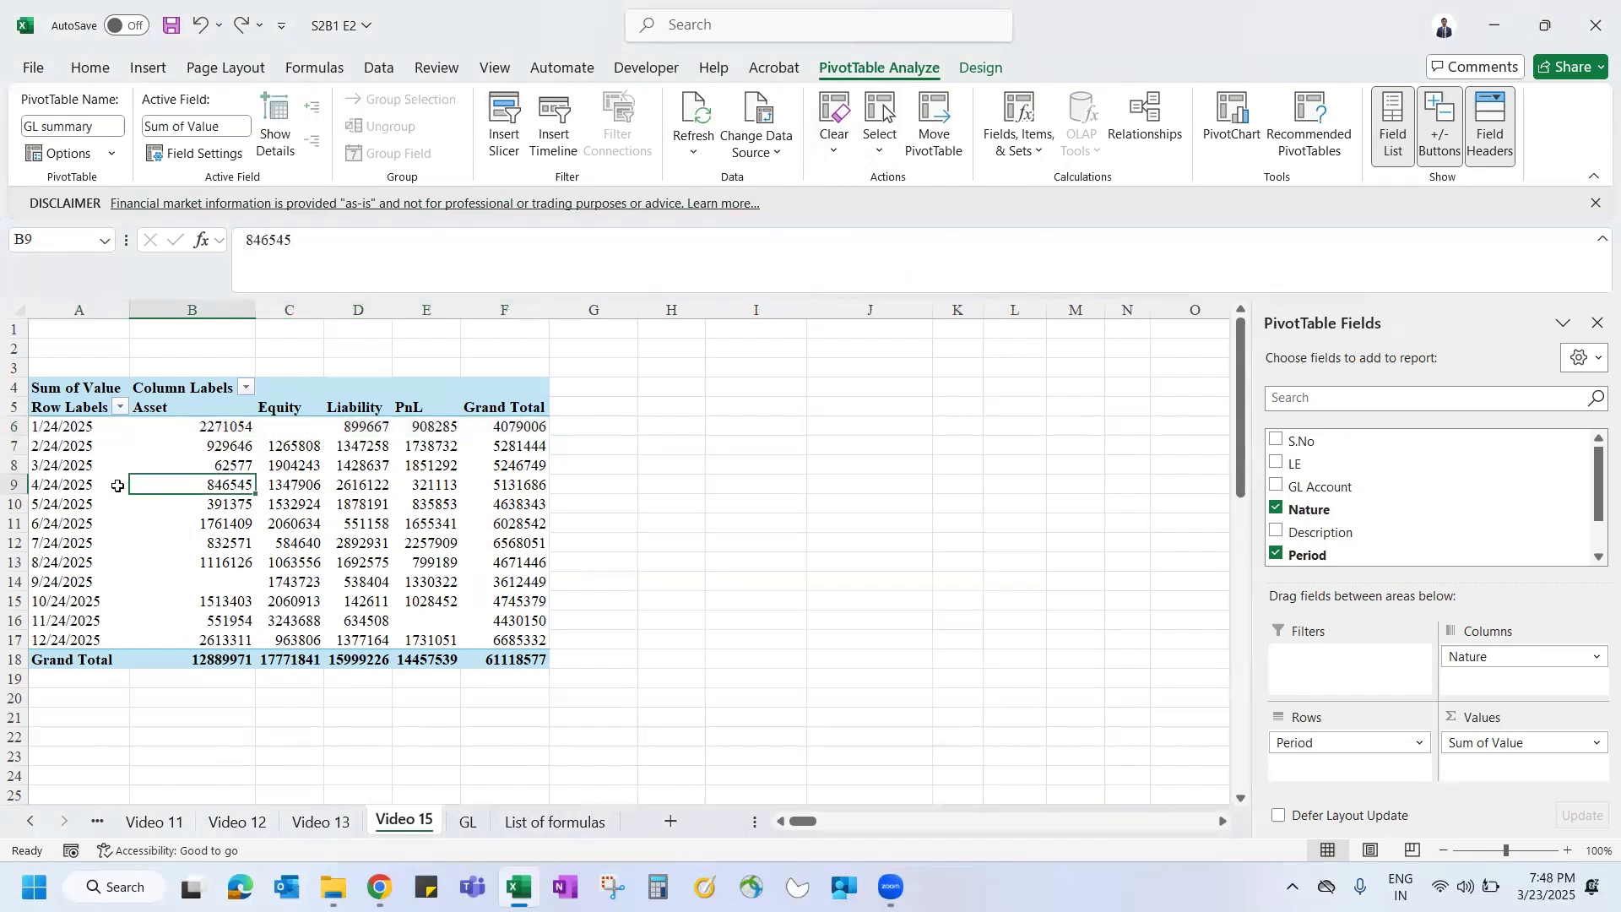
{"action": "left_click", "coordinate": [52, 488]}
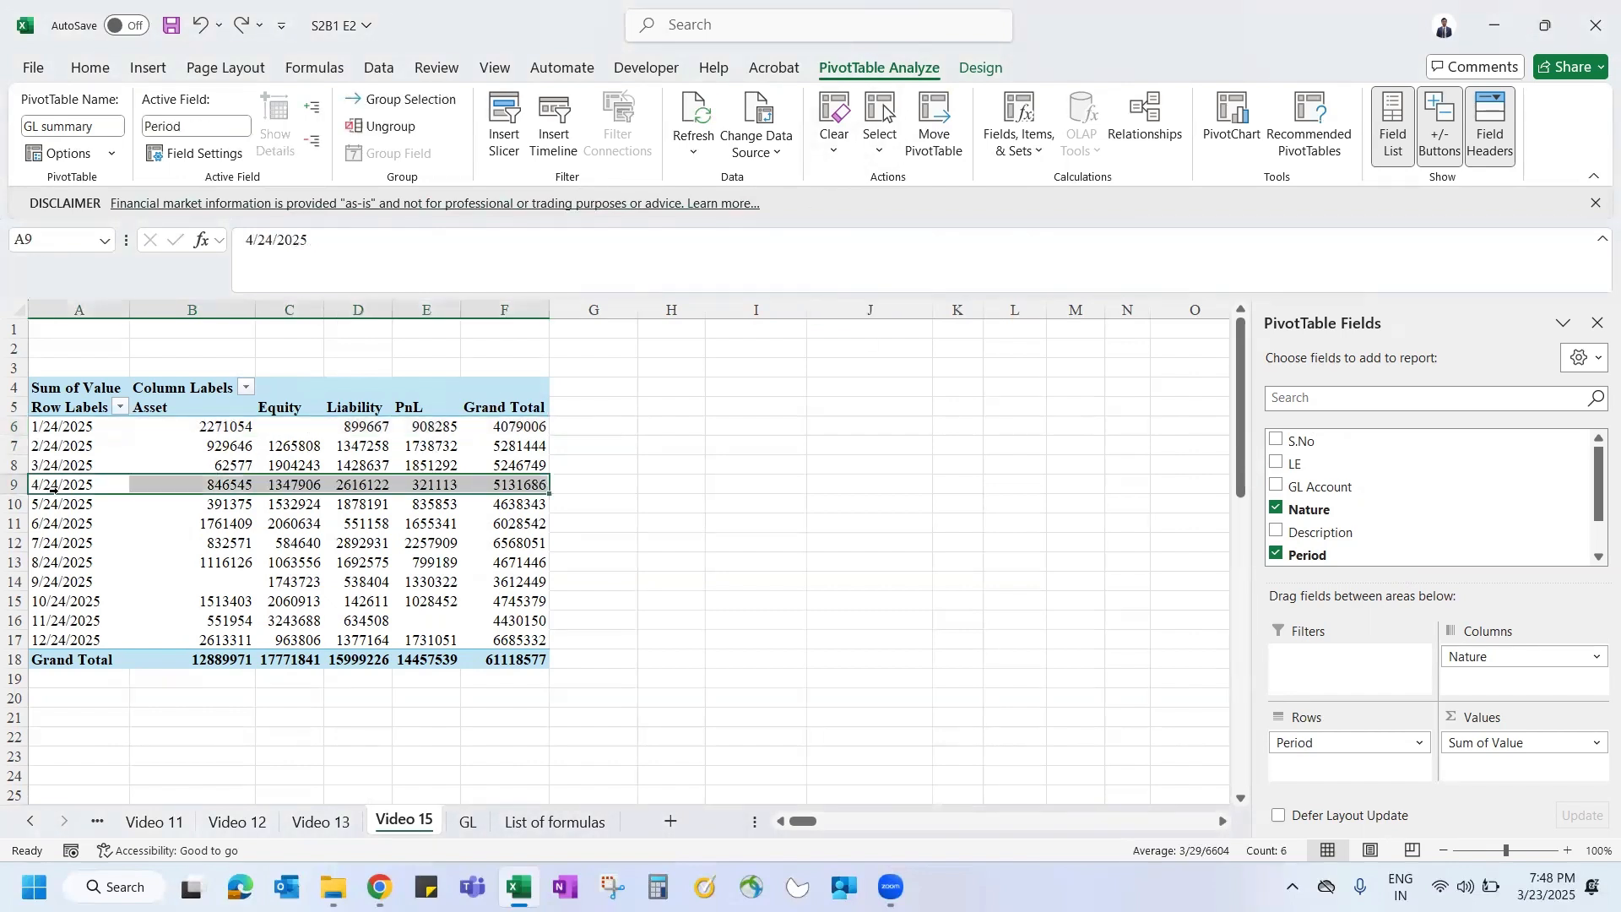
Step: Select the entire 2/24/2025 row, all the row labels, and the entire Asset column of the pivot table from their edges
{"action": "left_click", "coordinate": [56, 446]}
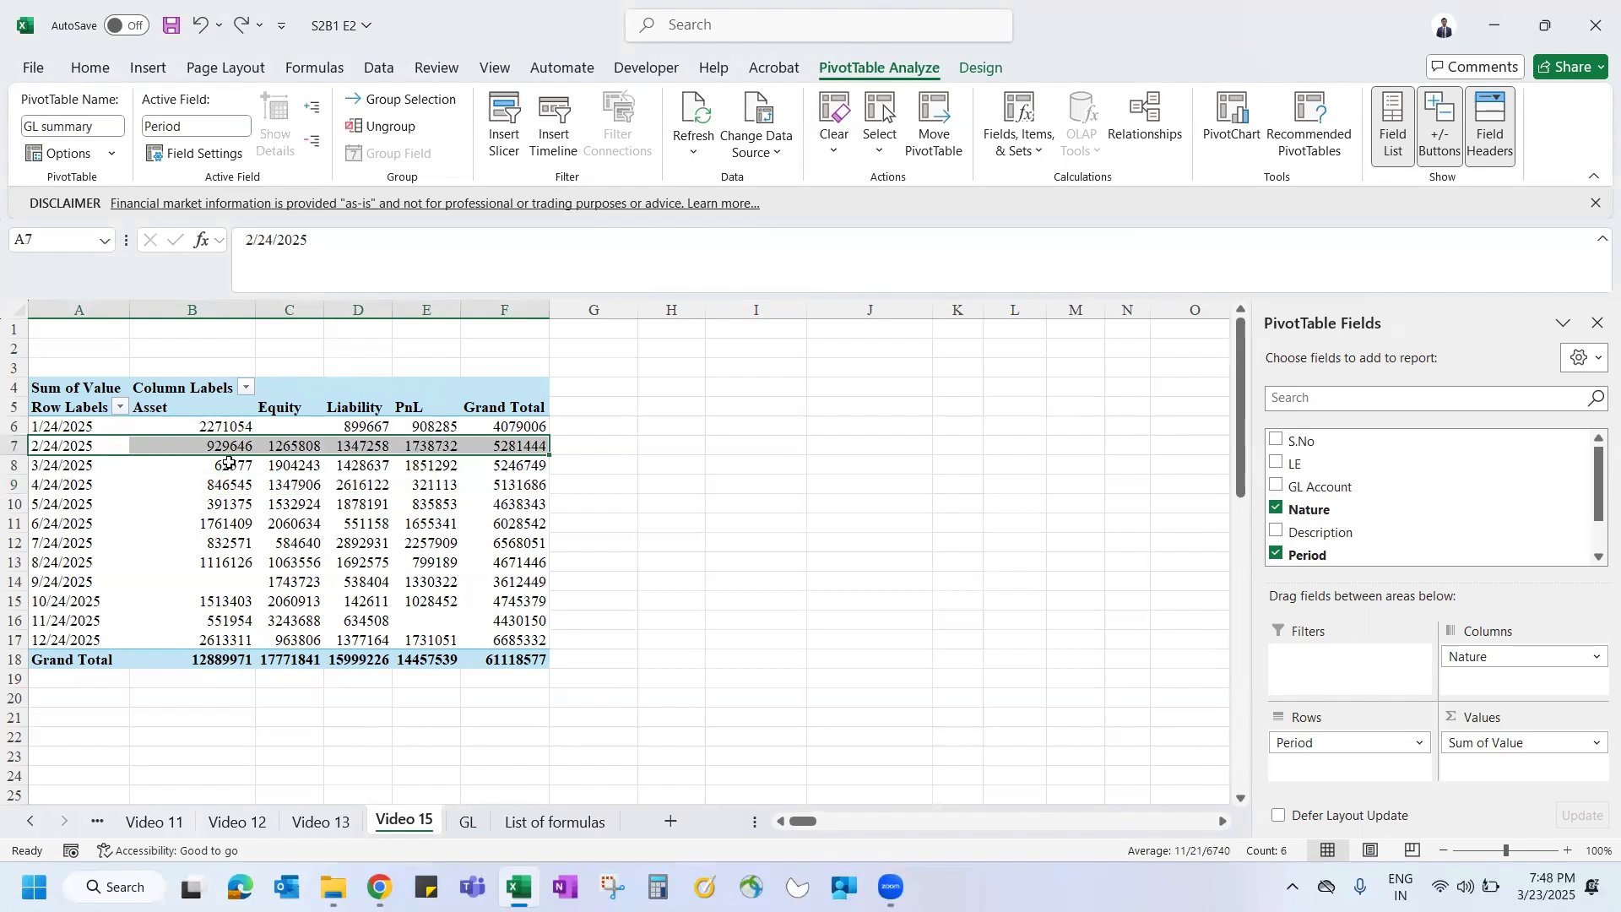
{"action": "left_click", "coordinate": [66, 406]}
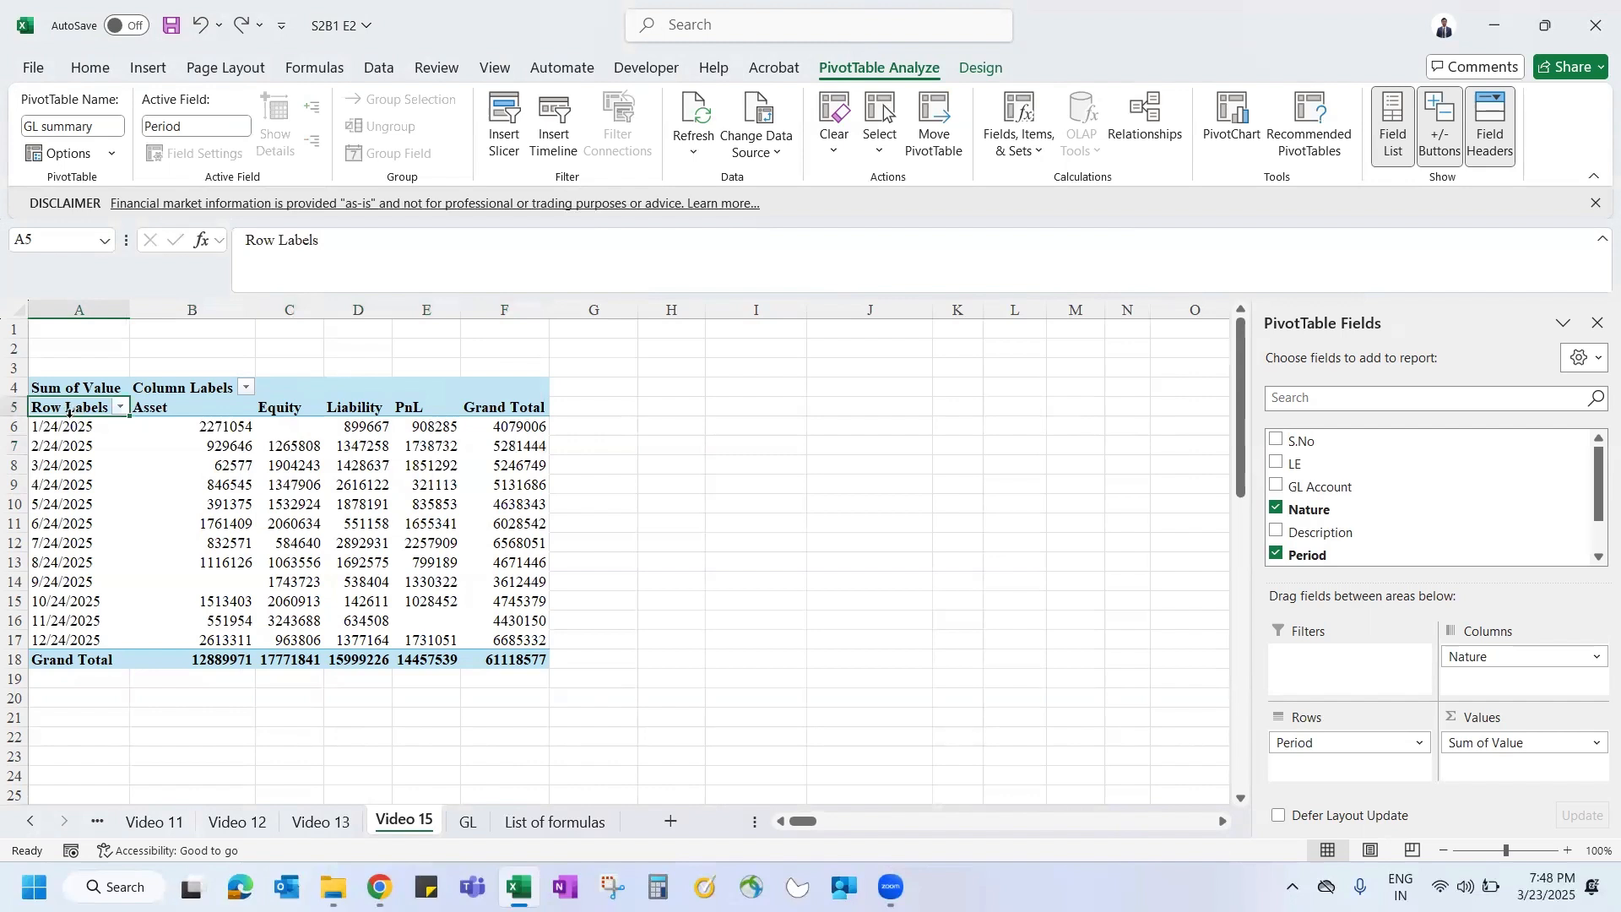
{"action": "left_click", "coordinate": [68, 414]}
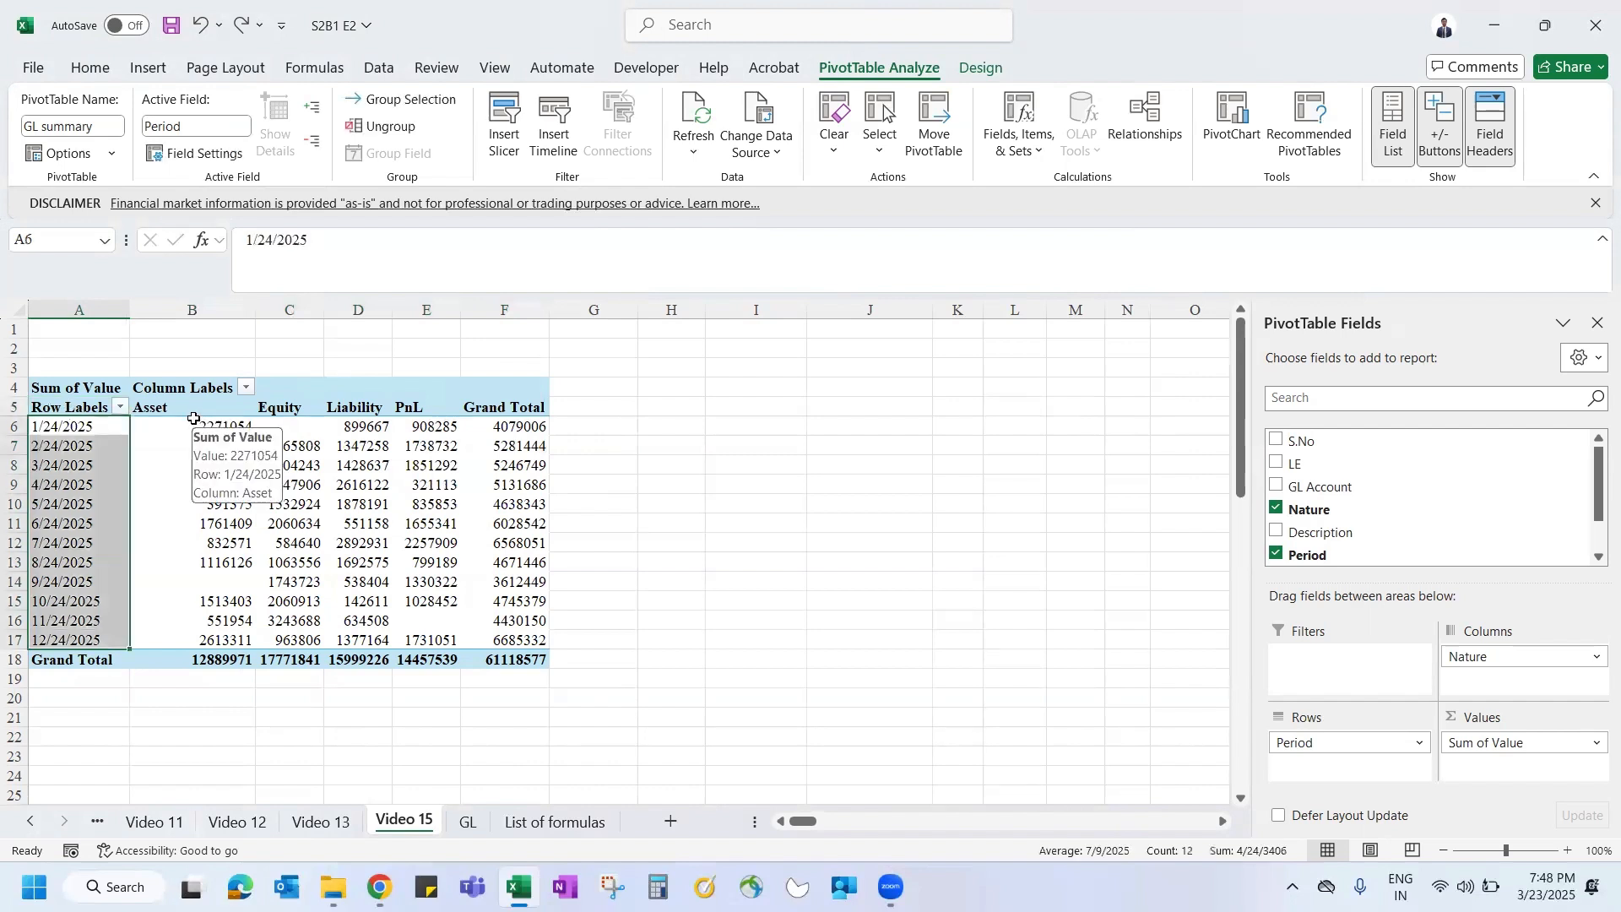
{"action": "left_click", "coordinate": [189, 396]}
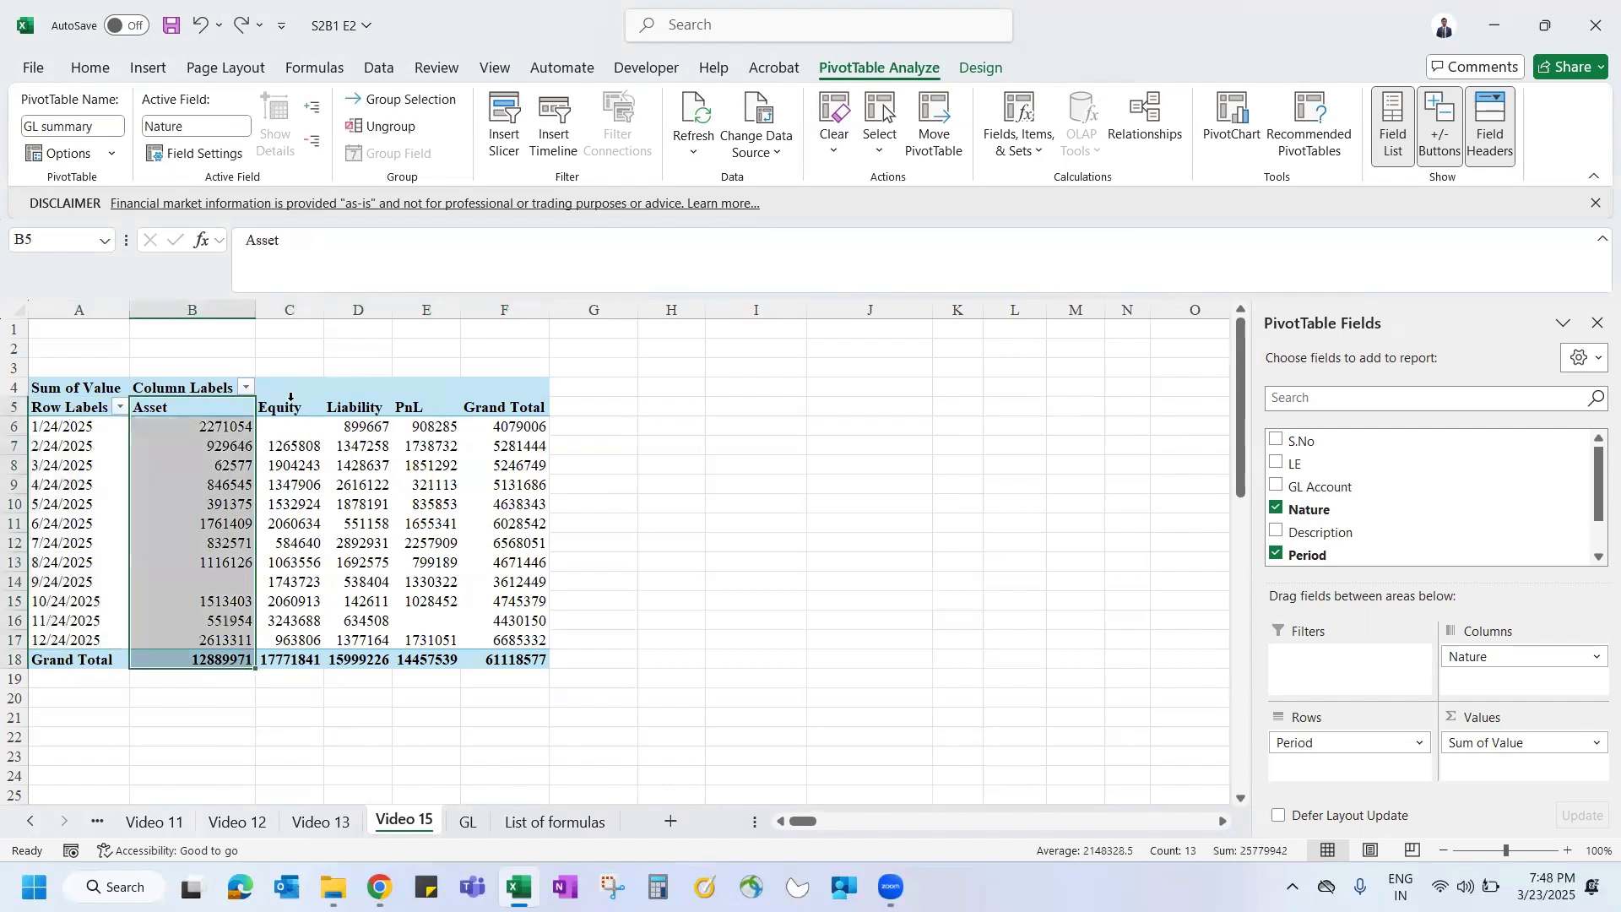
Step: Turn off Enable Selection for the pivot table and select the entire PivotTable
{"action": "left_click", "coordinate": [889, 127]}
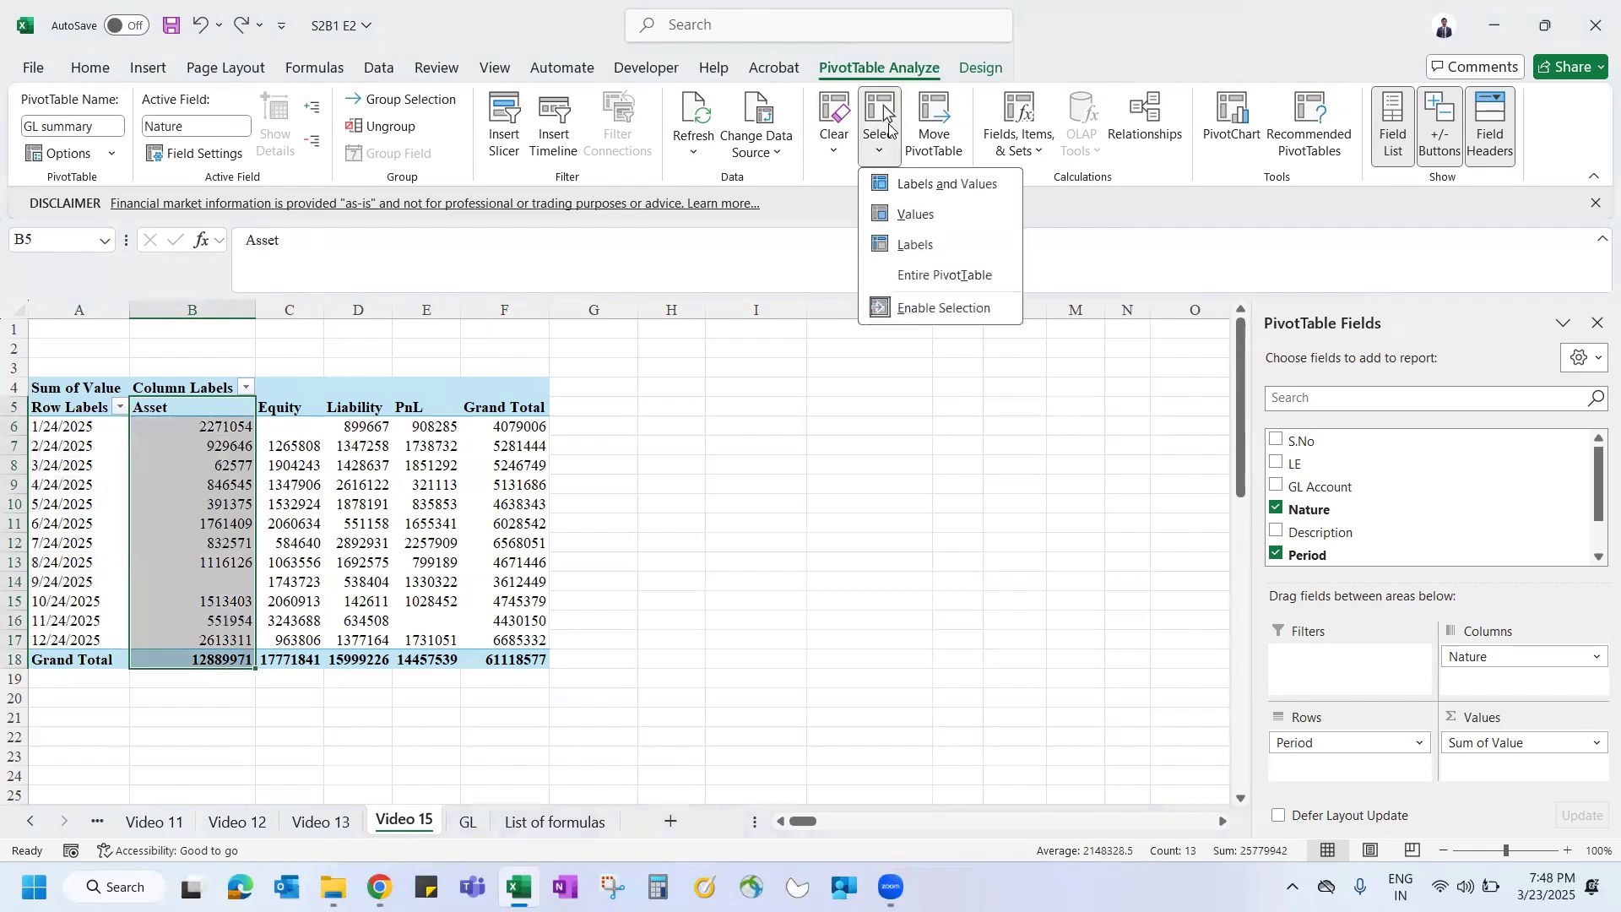
{"action": "left_click", "coordinate": [927, 310]}
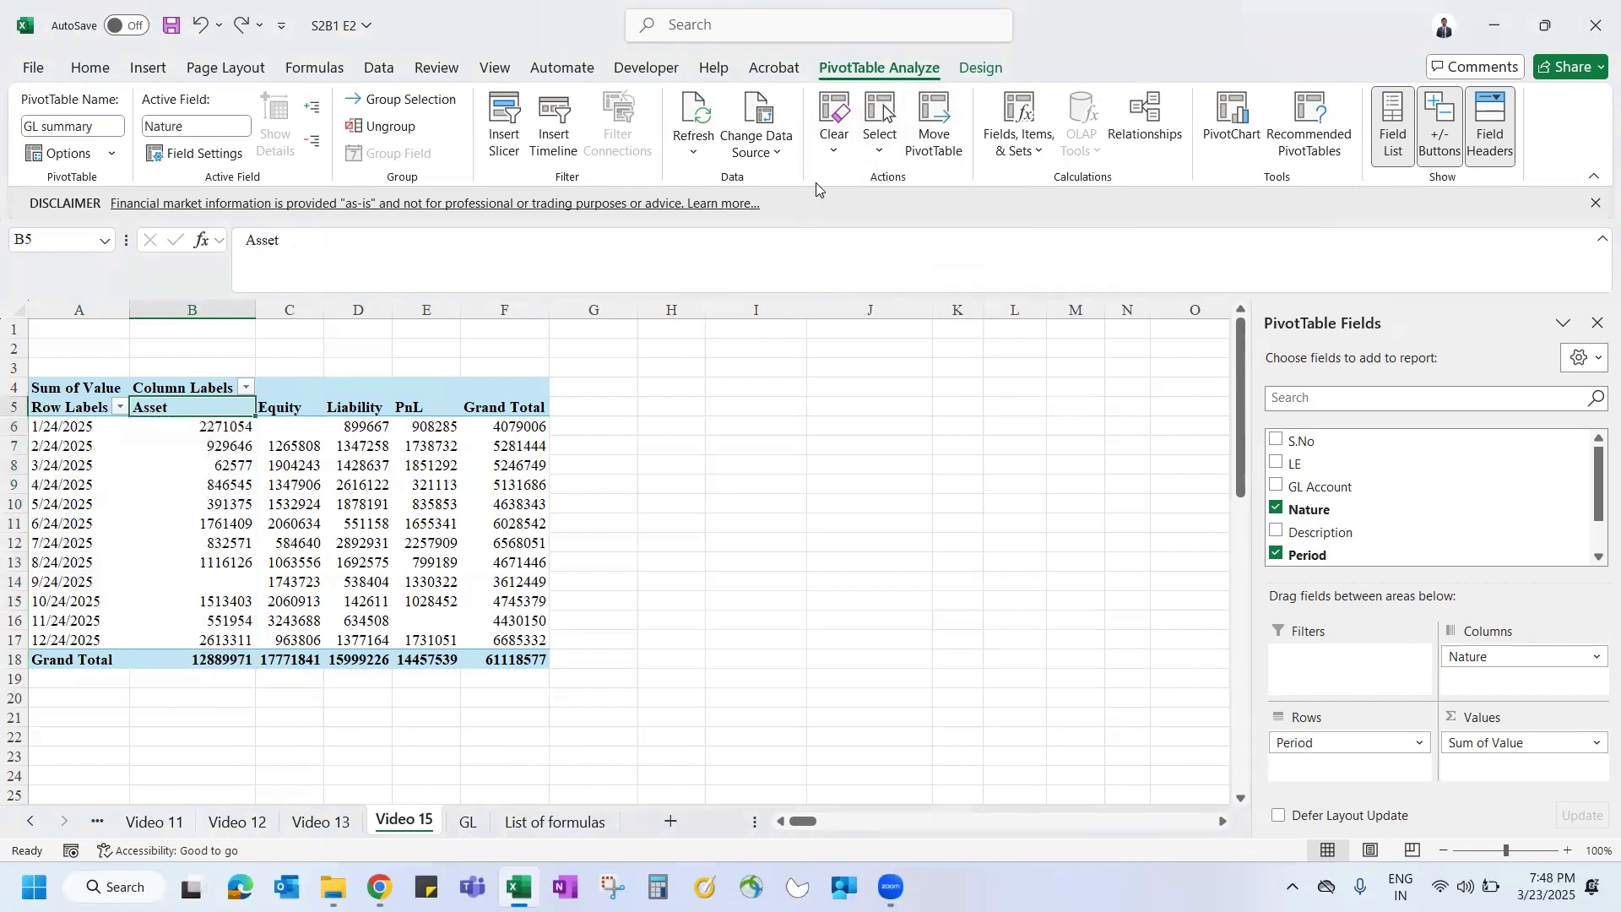
{"action": "left_click", "coordinate": [882, 145]}
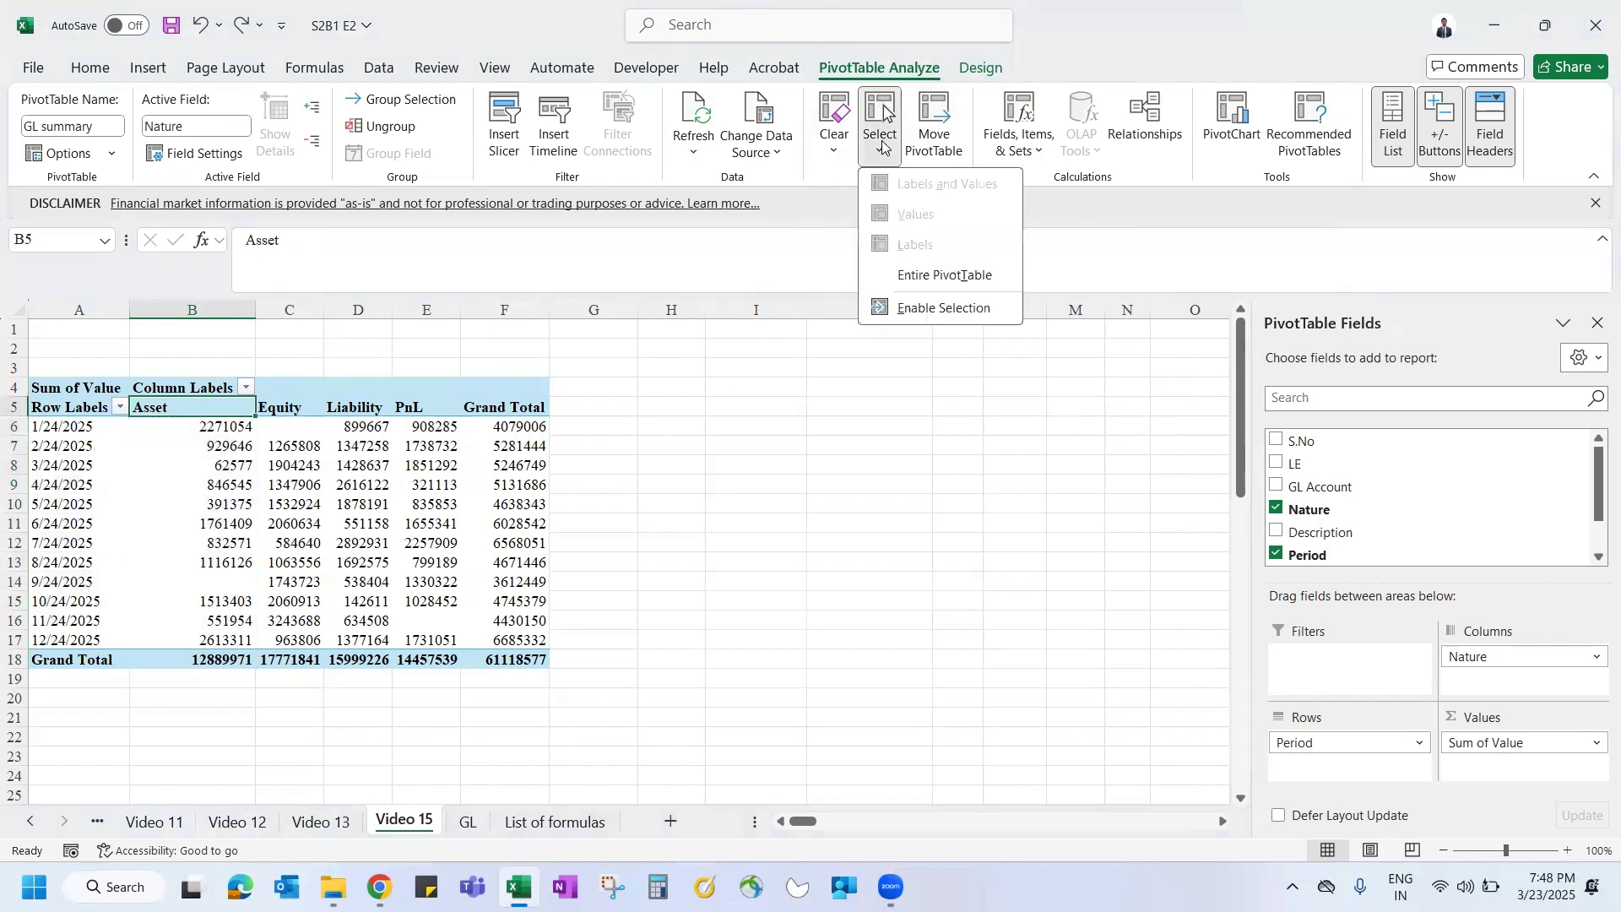
{"action": "left_click", "coordinate": [939, 278]}
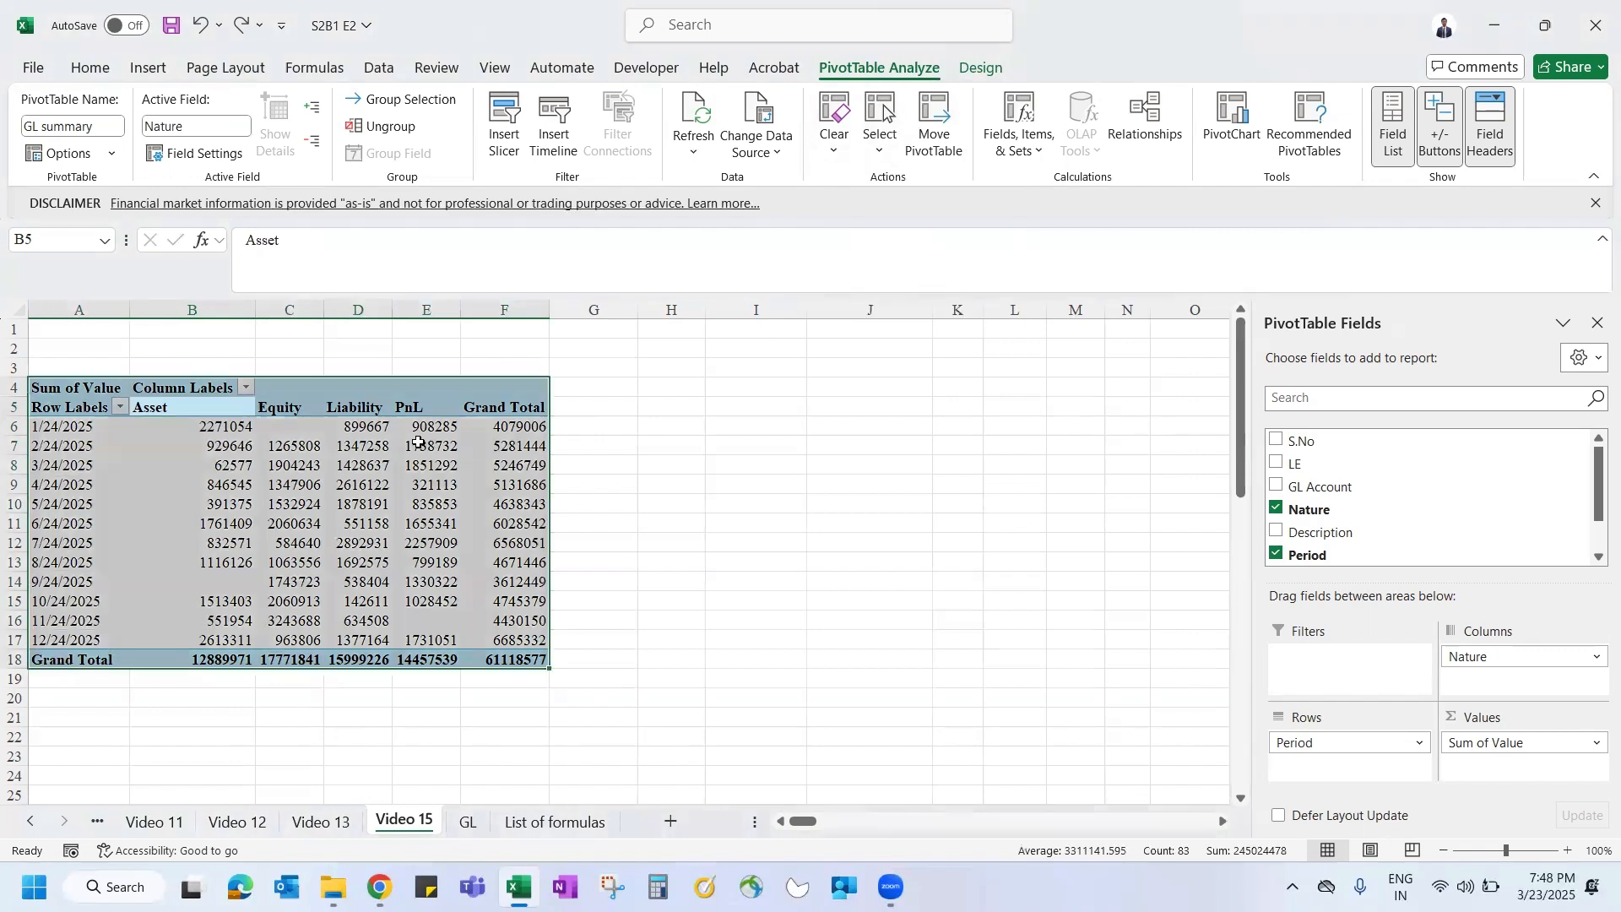
Step: Add LE as a report filter and move the pivot table to cell I2 of the existing Video 15 worksheet
{"action": "left_click_drag", "start_coordinate": [1305, 465], "coordinate": [1343, 680]}
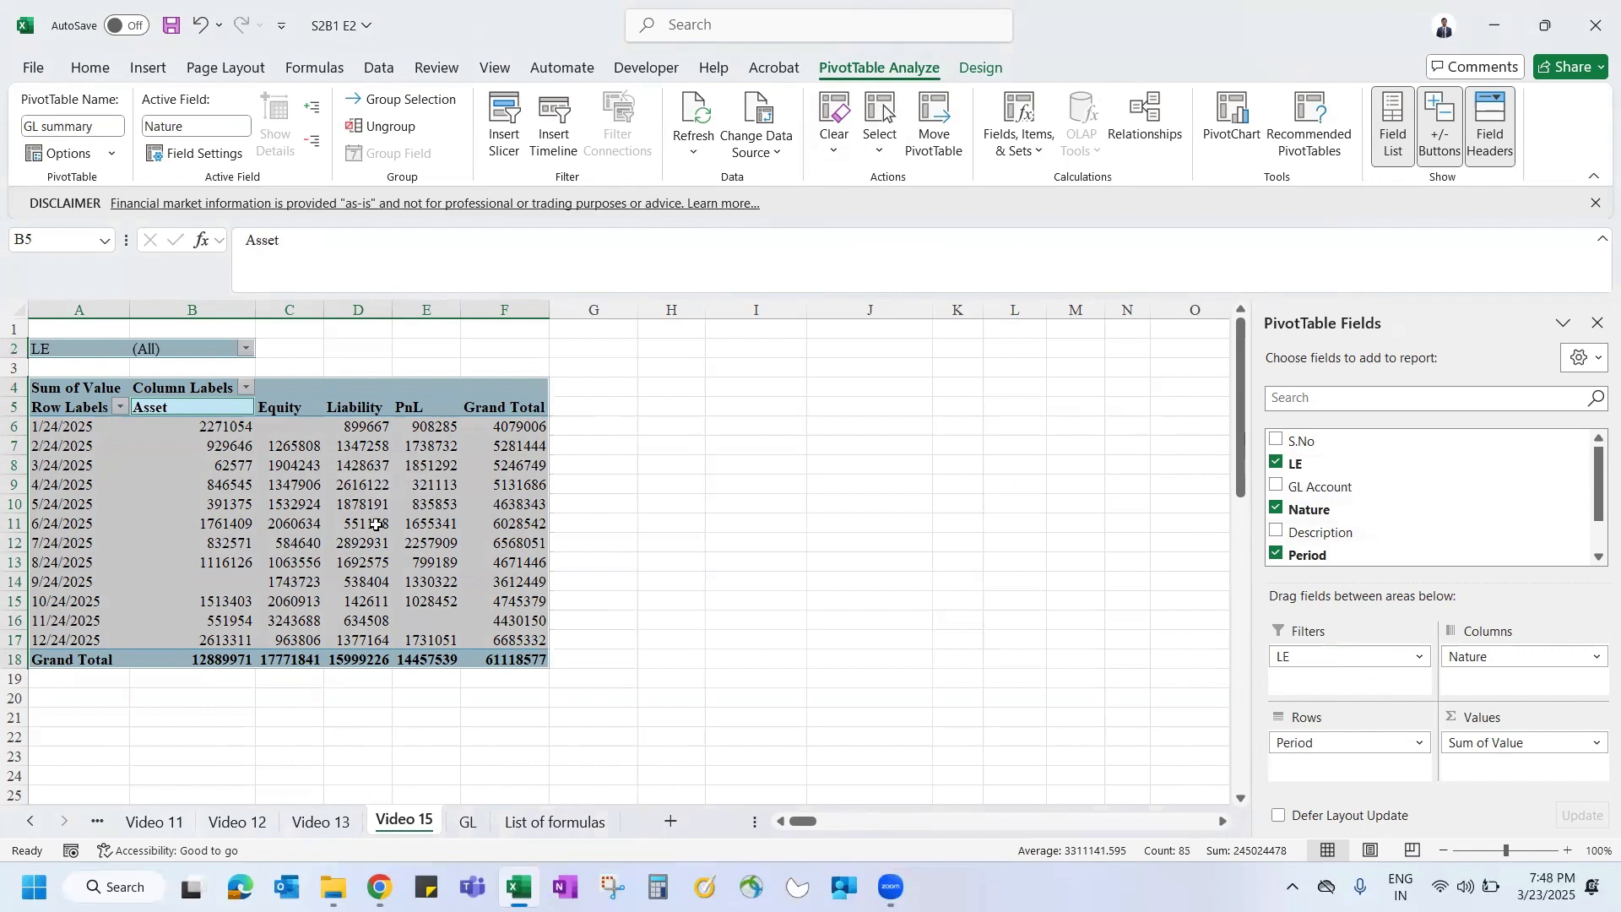
{"action": "mouse_move", "coordinate": [346, 506]}
{"action": "left_click", "coordinate": [935, 126]}
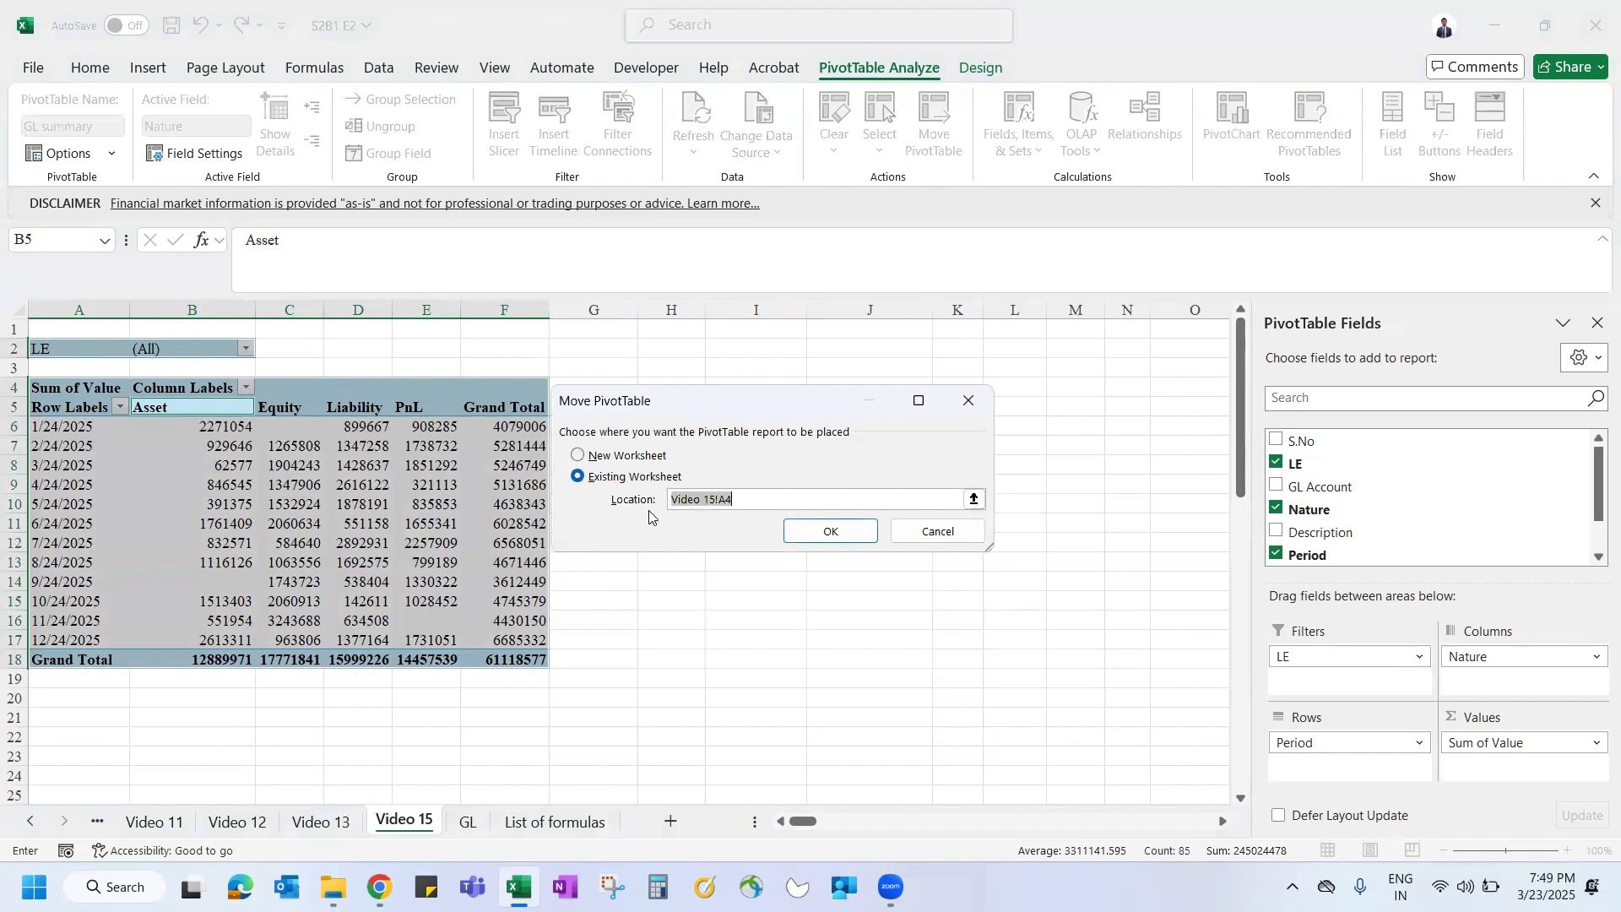
{"action": "left_click", "coordinate": [743, 348]}
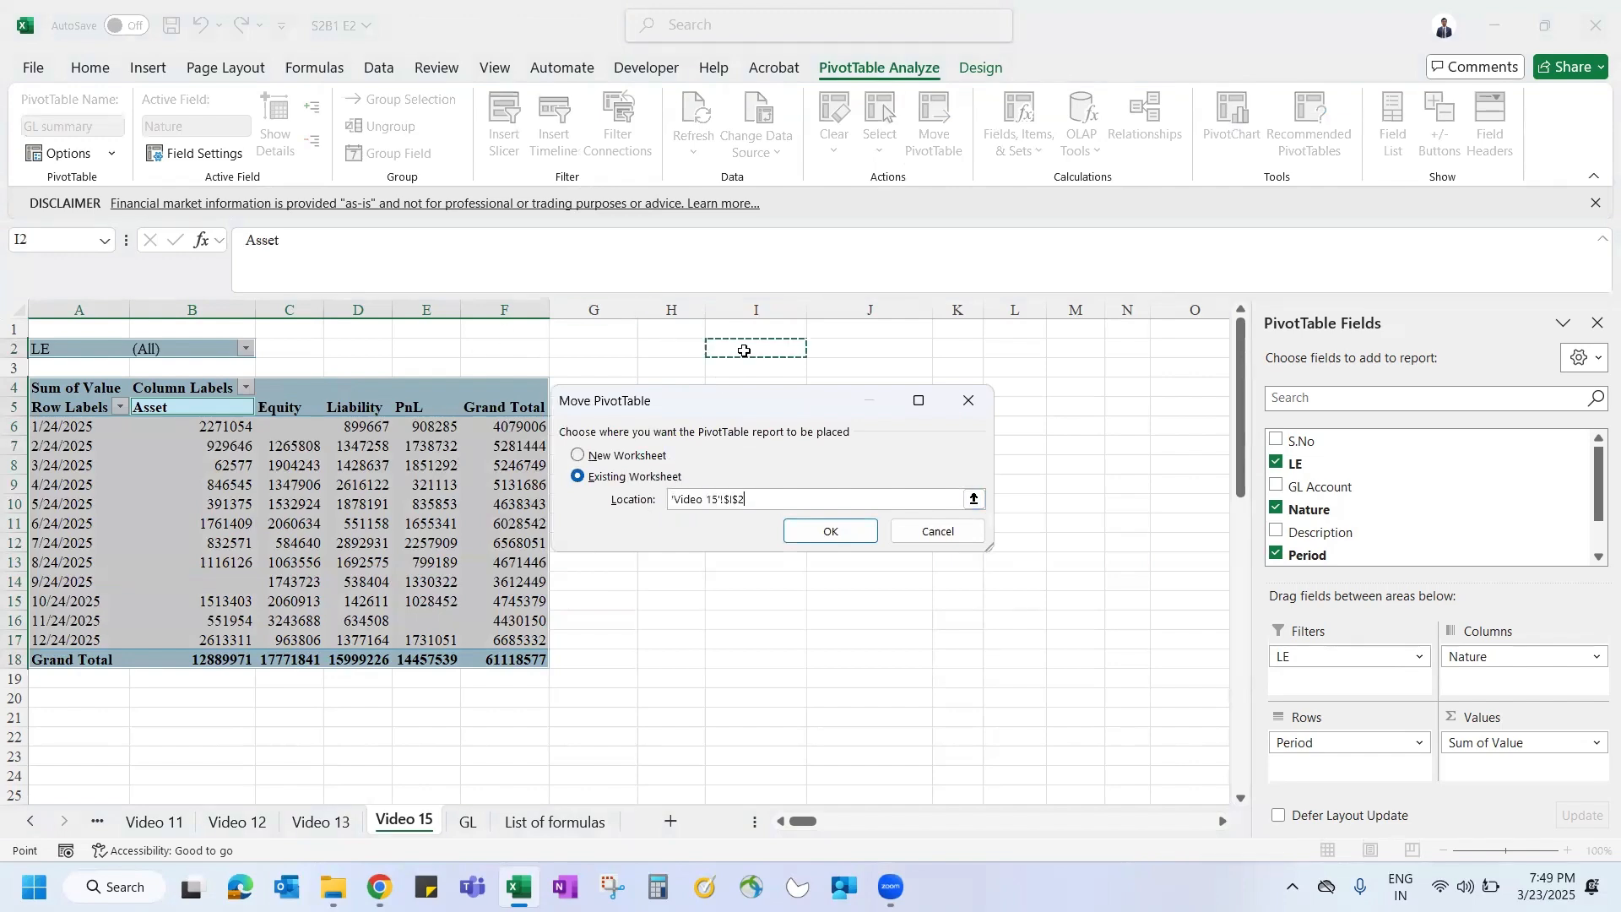
{"action": "left_click", "coordinate": [861, 517]}
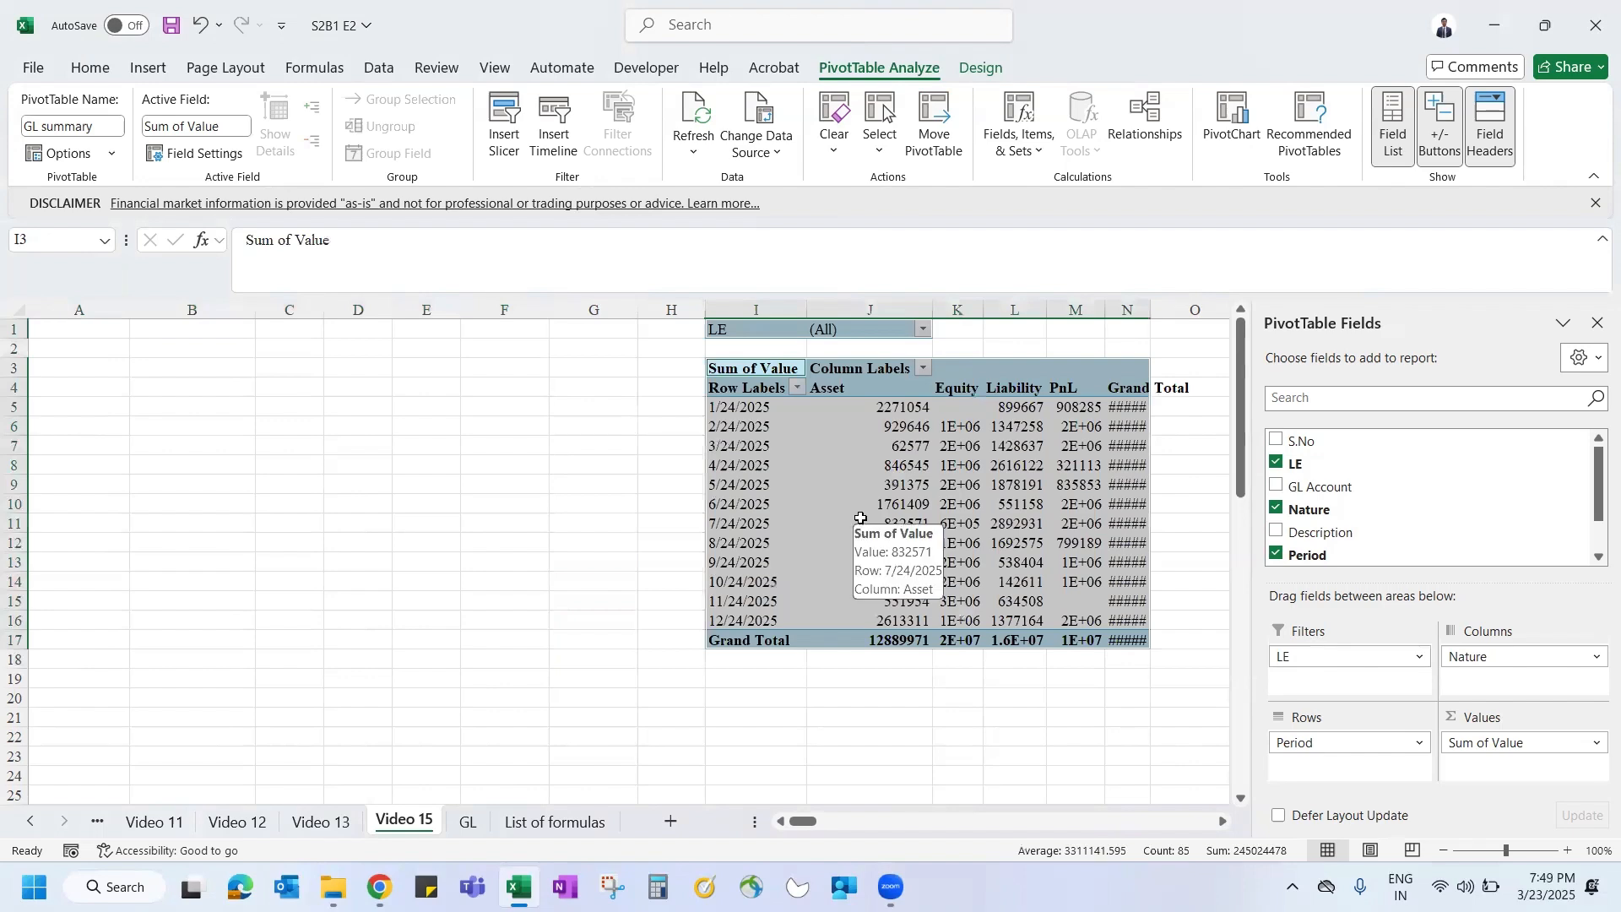
{"action": "left_click", "coordinate": [935, 135]}
{"action": "key", "text": "Escape"}
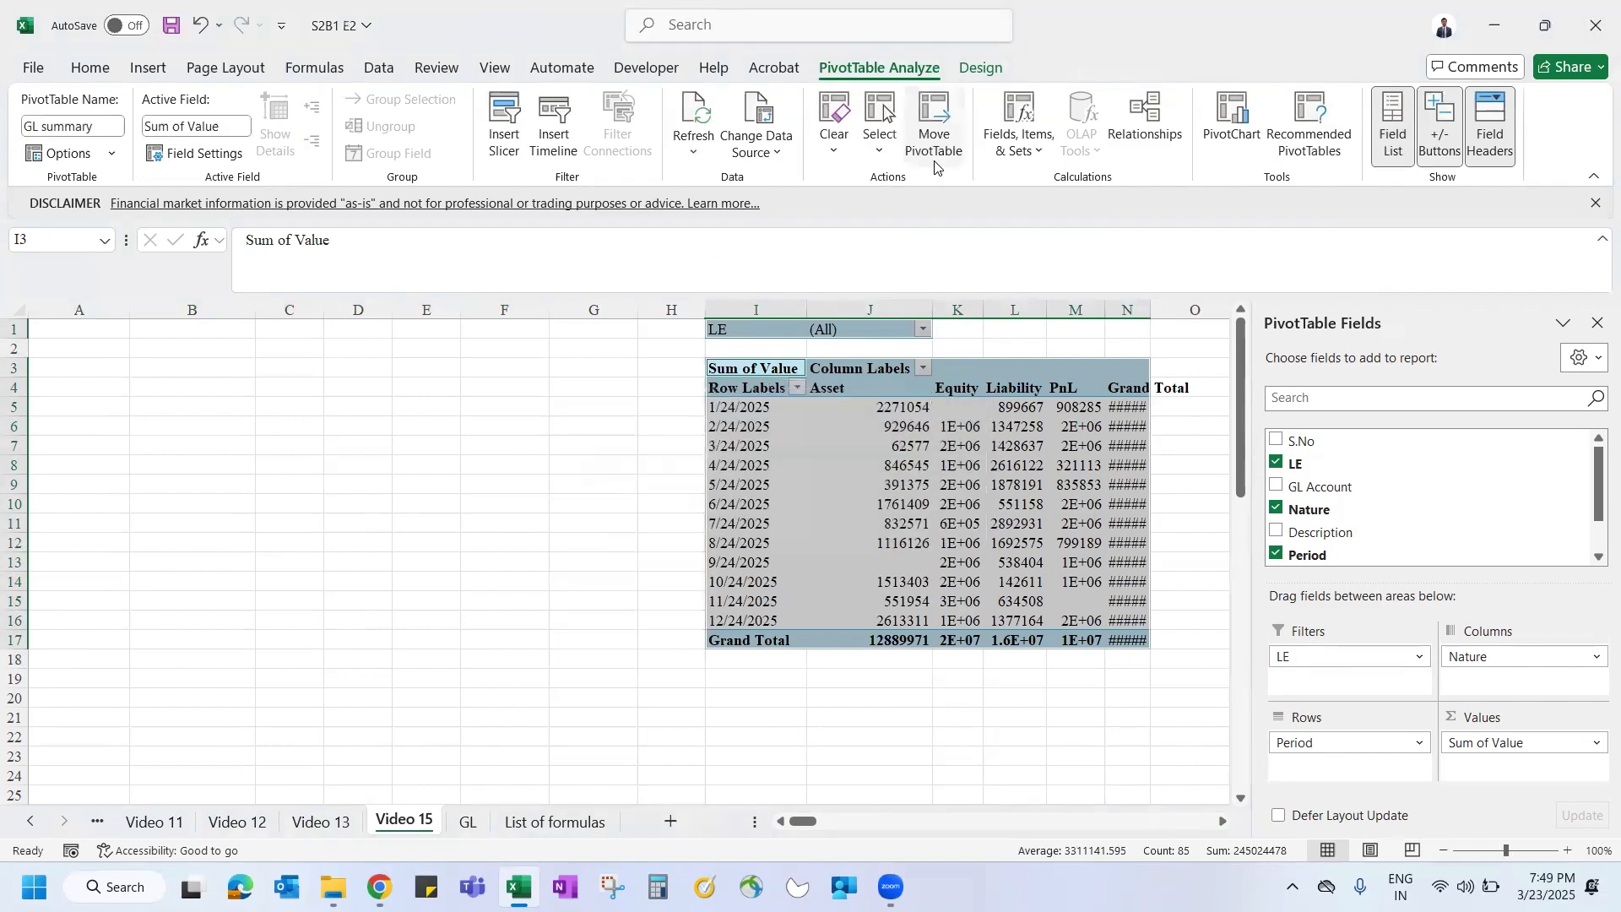
Step: Cut the entire pivot table, including its LE filter, and paste it starting at cell A1
{"action": "key", "text": "ctrl+c"}
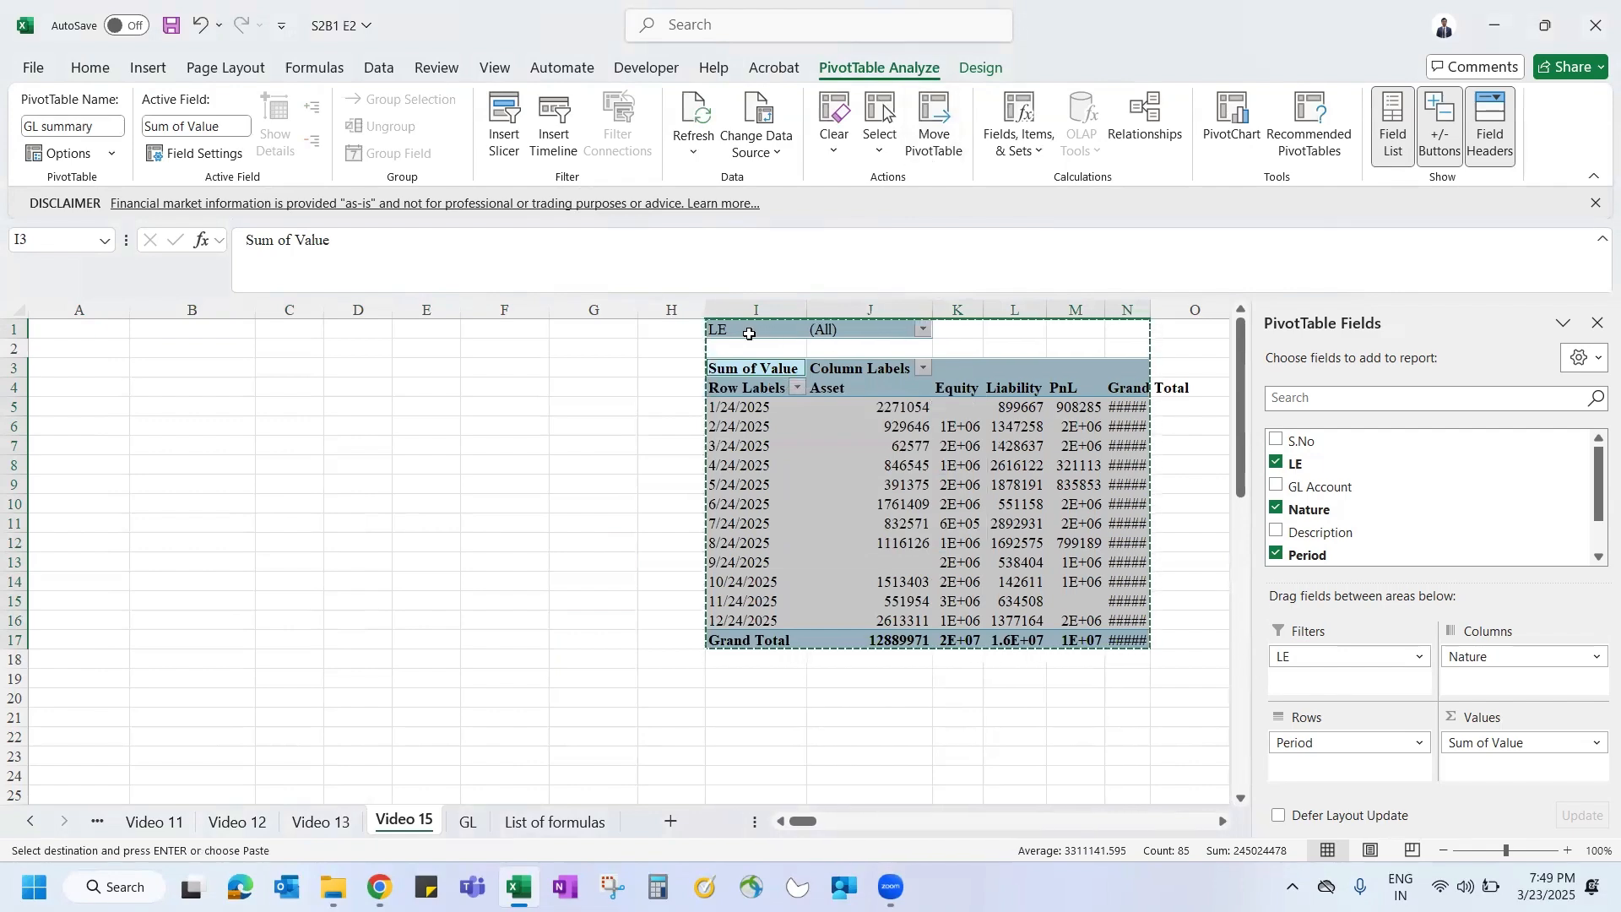
{"action": "key", "text": "ctrl+Home"}
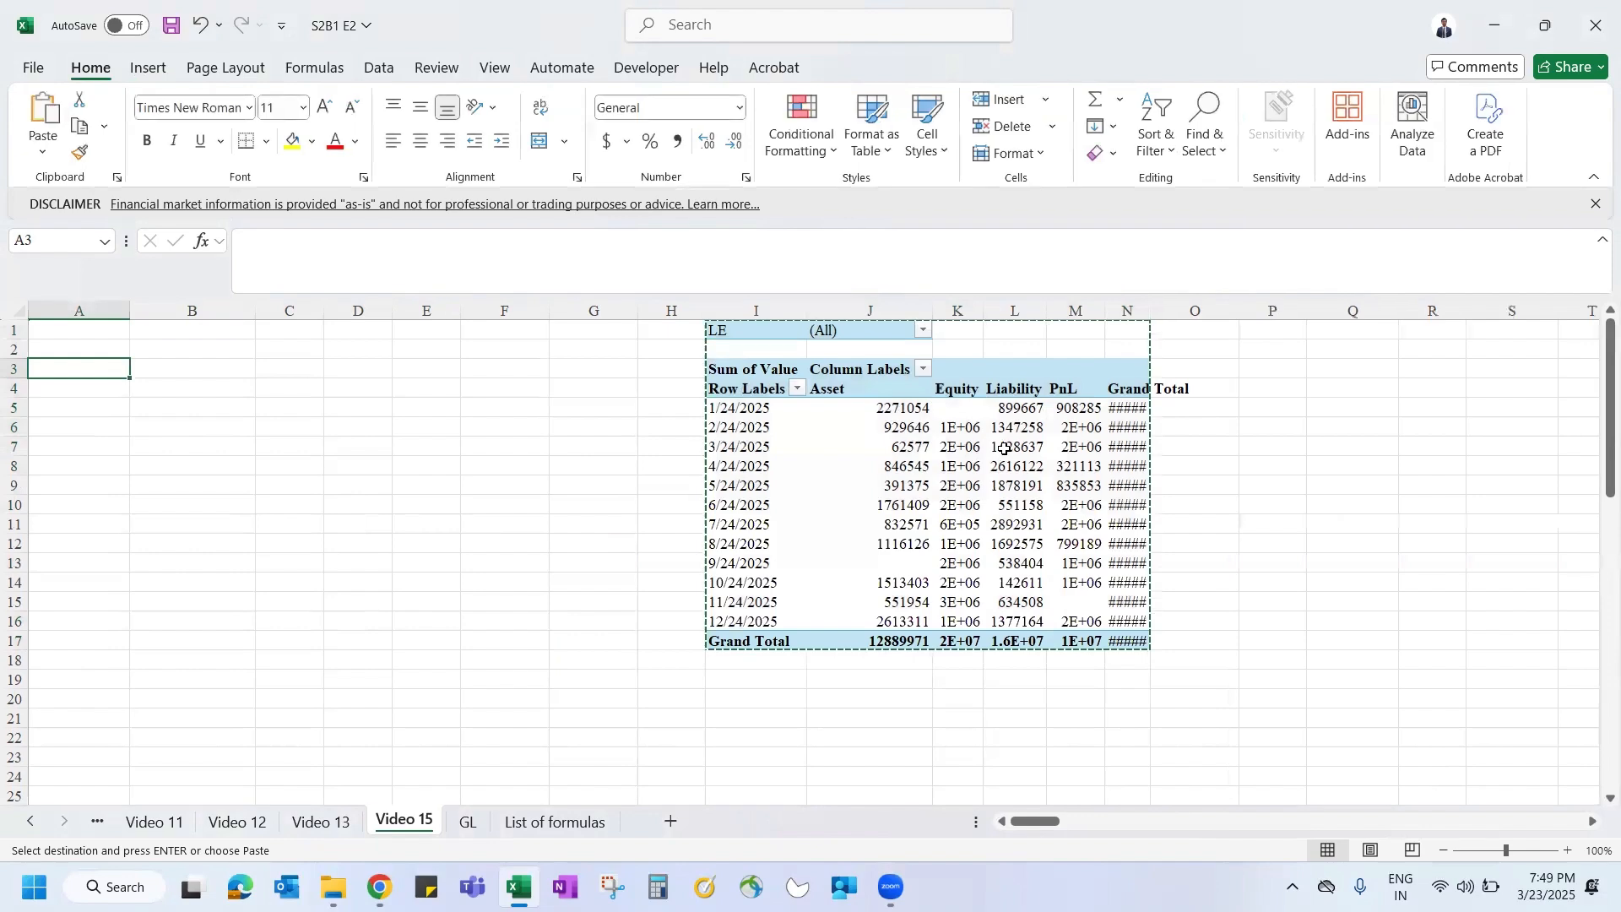
{"action": "key", "text": "ctrl+v"}
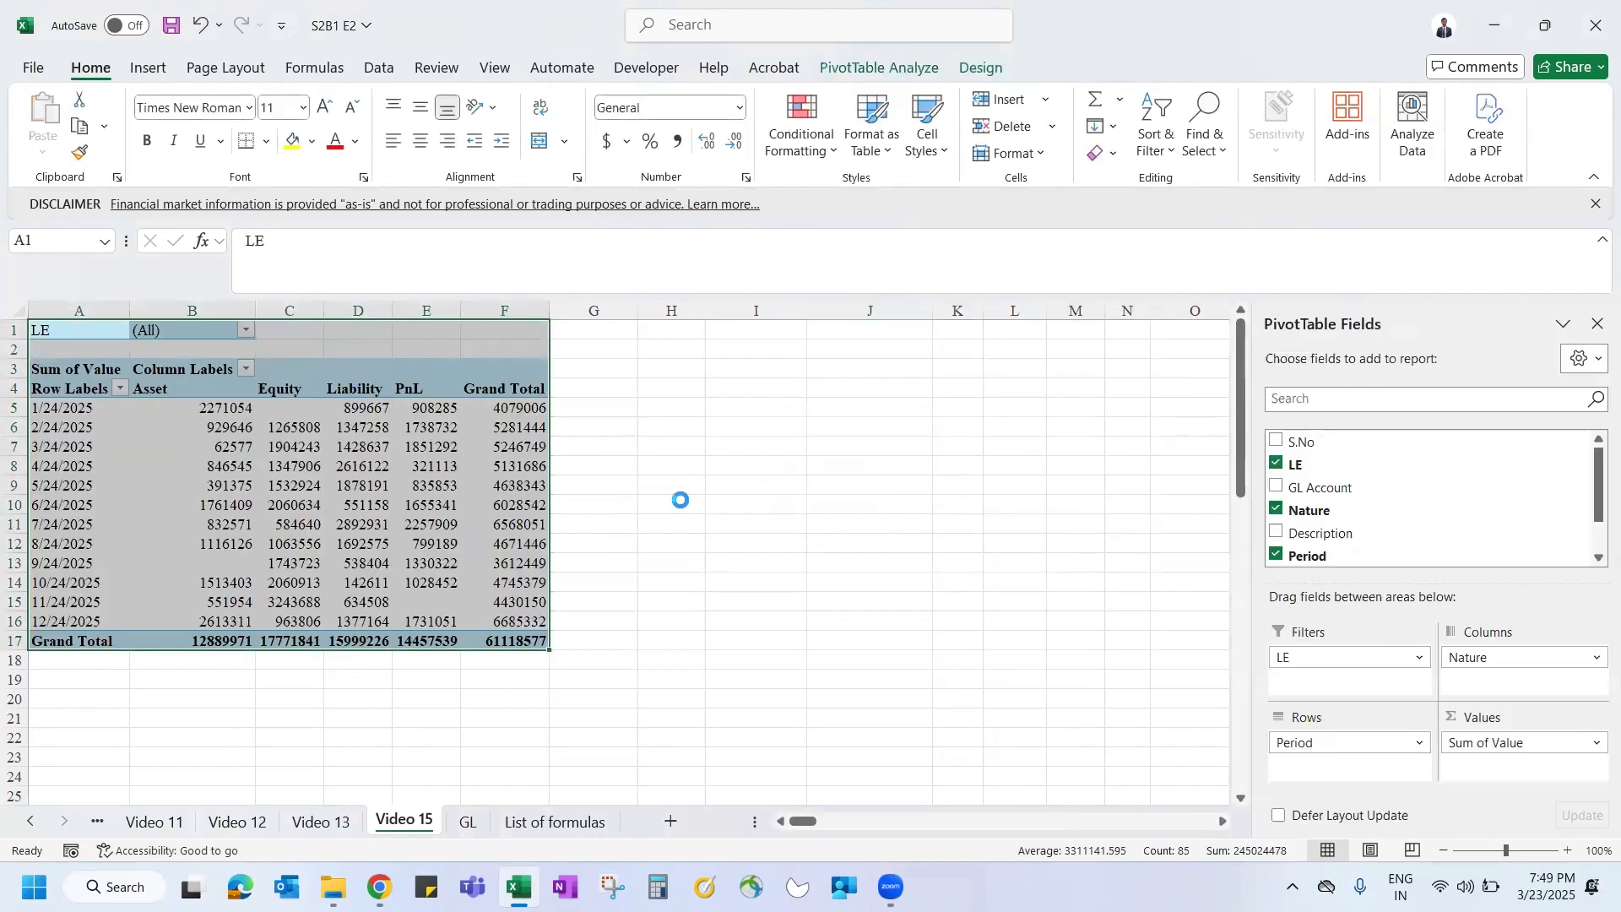
{"action": "left_click", "coordinate": [464, 521]}
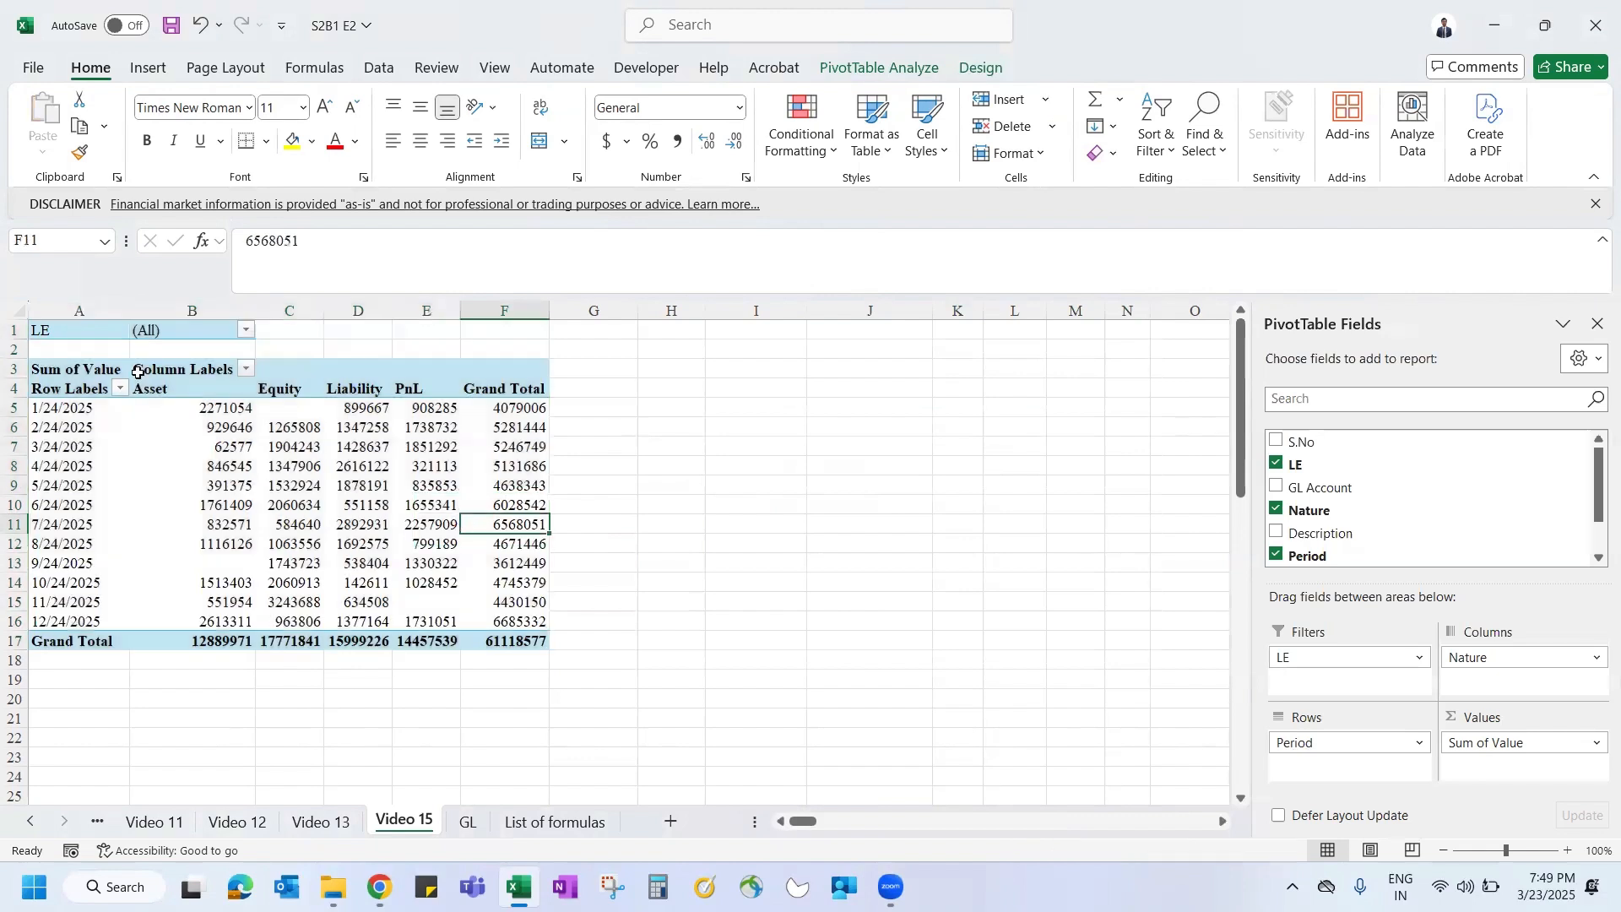
Step: Try to move the pivot table range A3:F17, without its LE filter, to cell I3
{"action": "left_click_drag", "start_coordinate": [77, 365], "coordinate": [516, 645]}
{"action": "key", "text": "ctrl+c"}
{"action": "key", "text": "Right"}
{"action": "key", "text": "Right"}
{"action": "key", "text": "Right"}
{"action": "key", "text": "Right"}
{"action": "key", "text": "Right"}
{"action": "key", "text": "Right"}
{"action": "key", "text": "Right"}
{"action": "key", "text": "Right"}
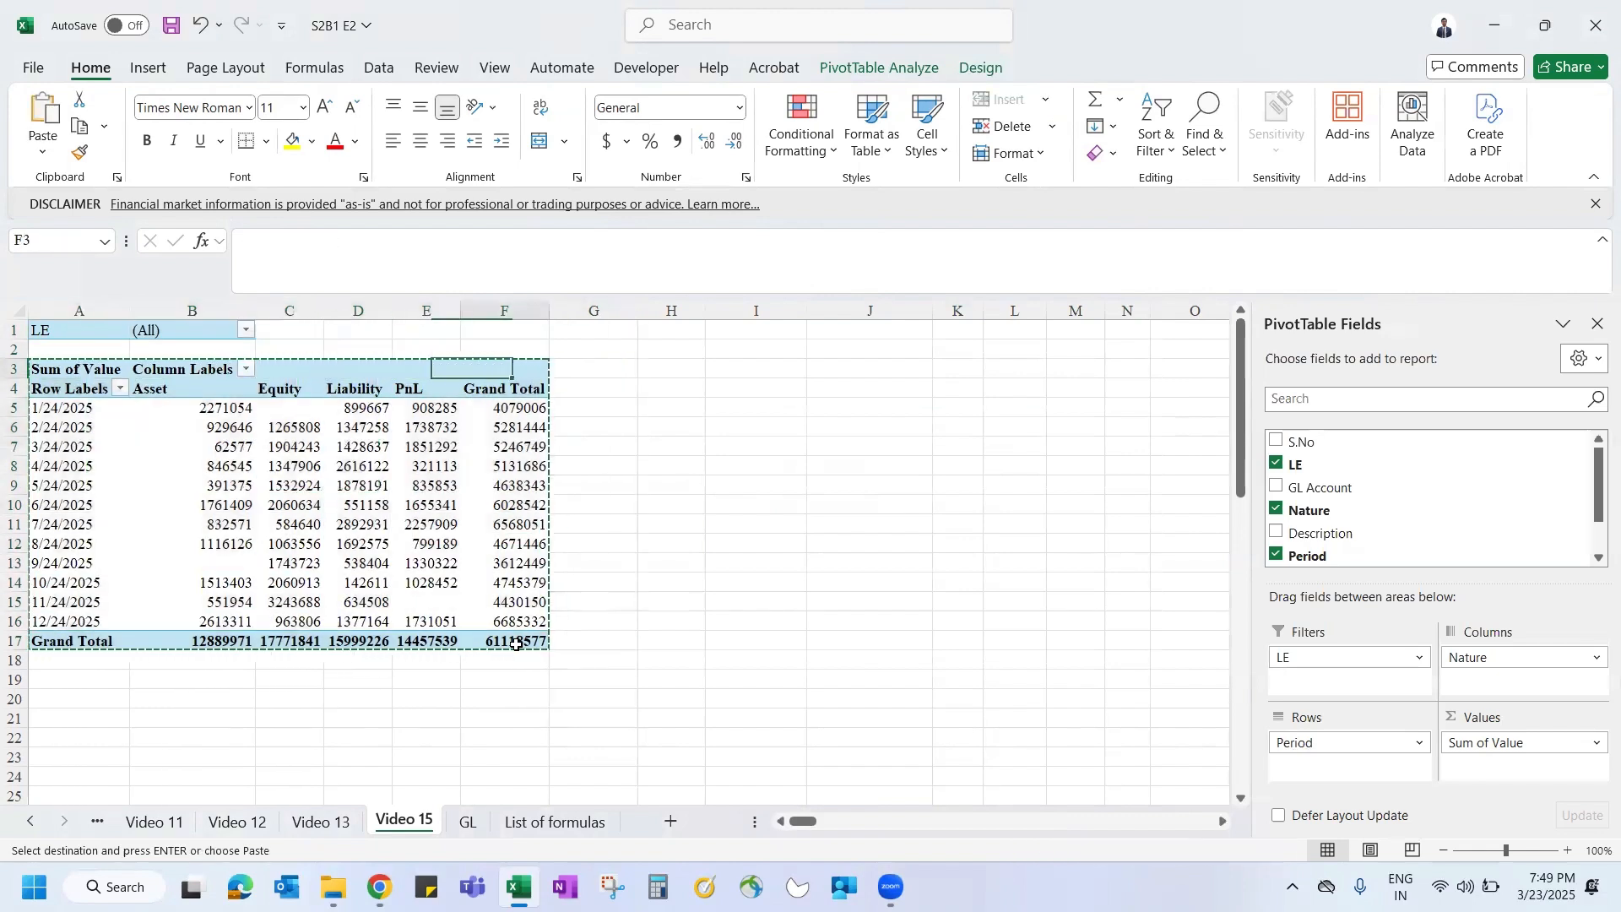
{"action": "key", "text": "ctrl+v"}
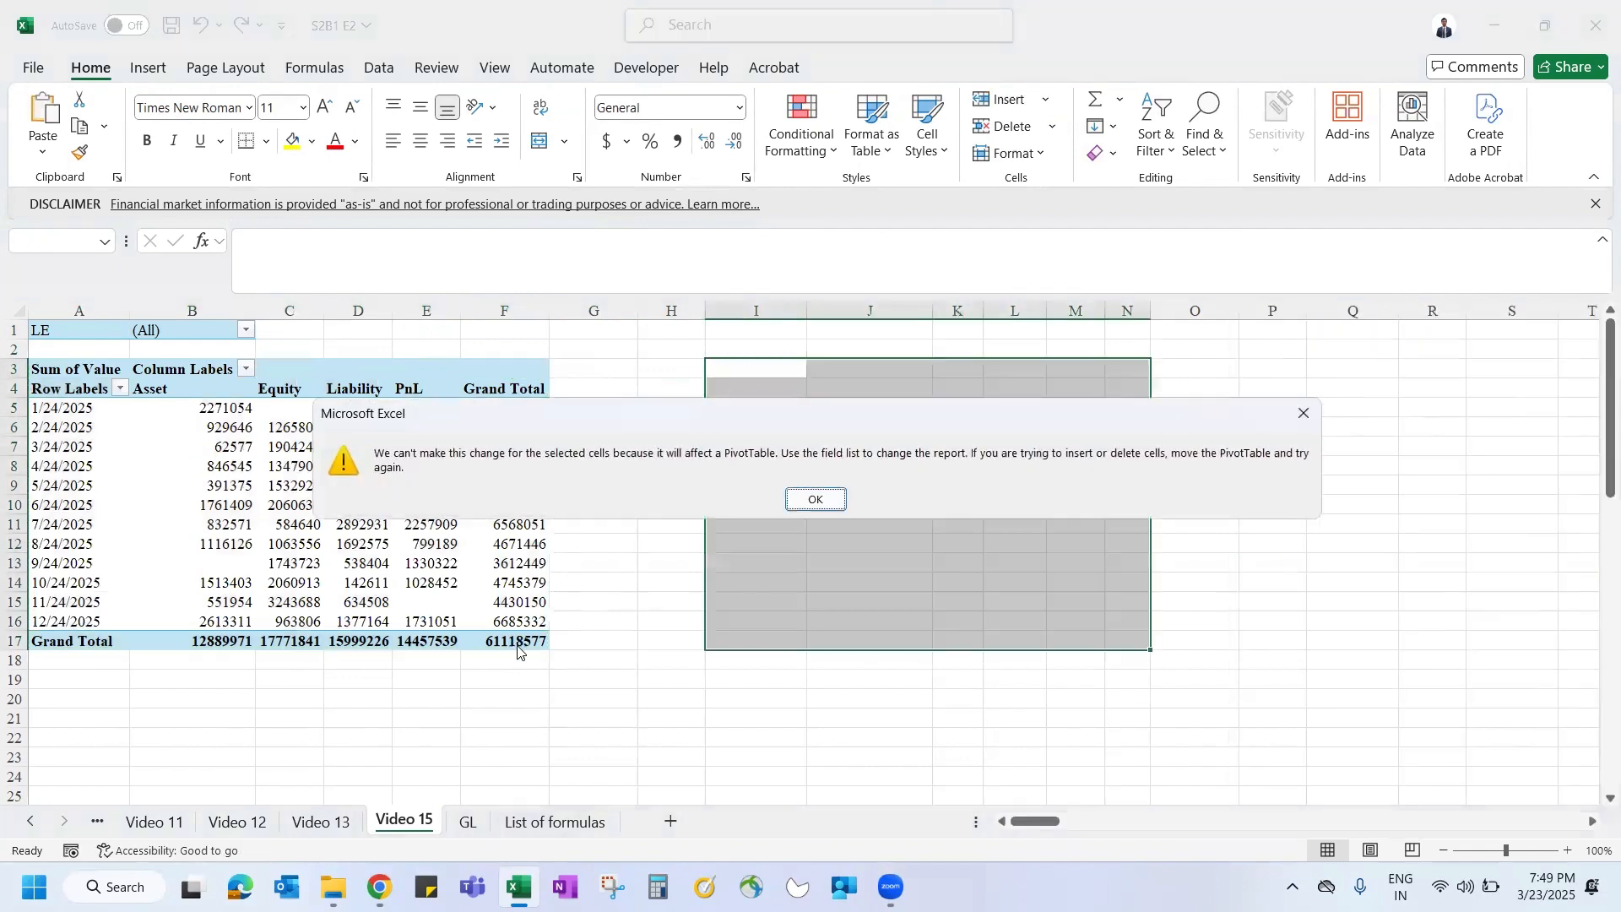
{"action": "left_click", "coordinate": [816, 500]}
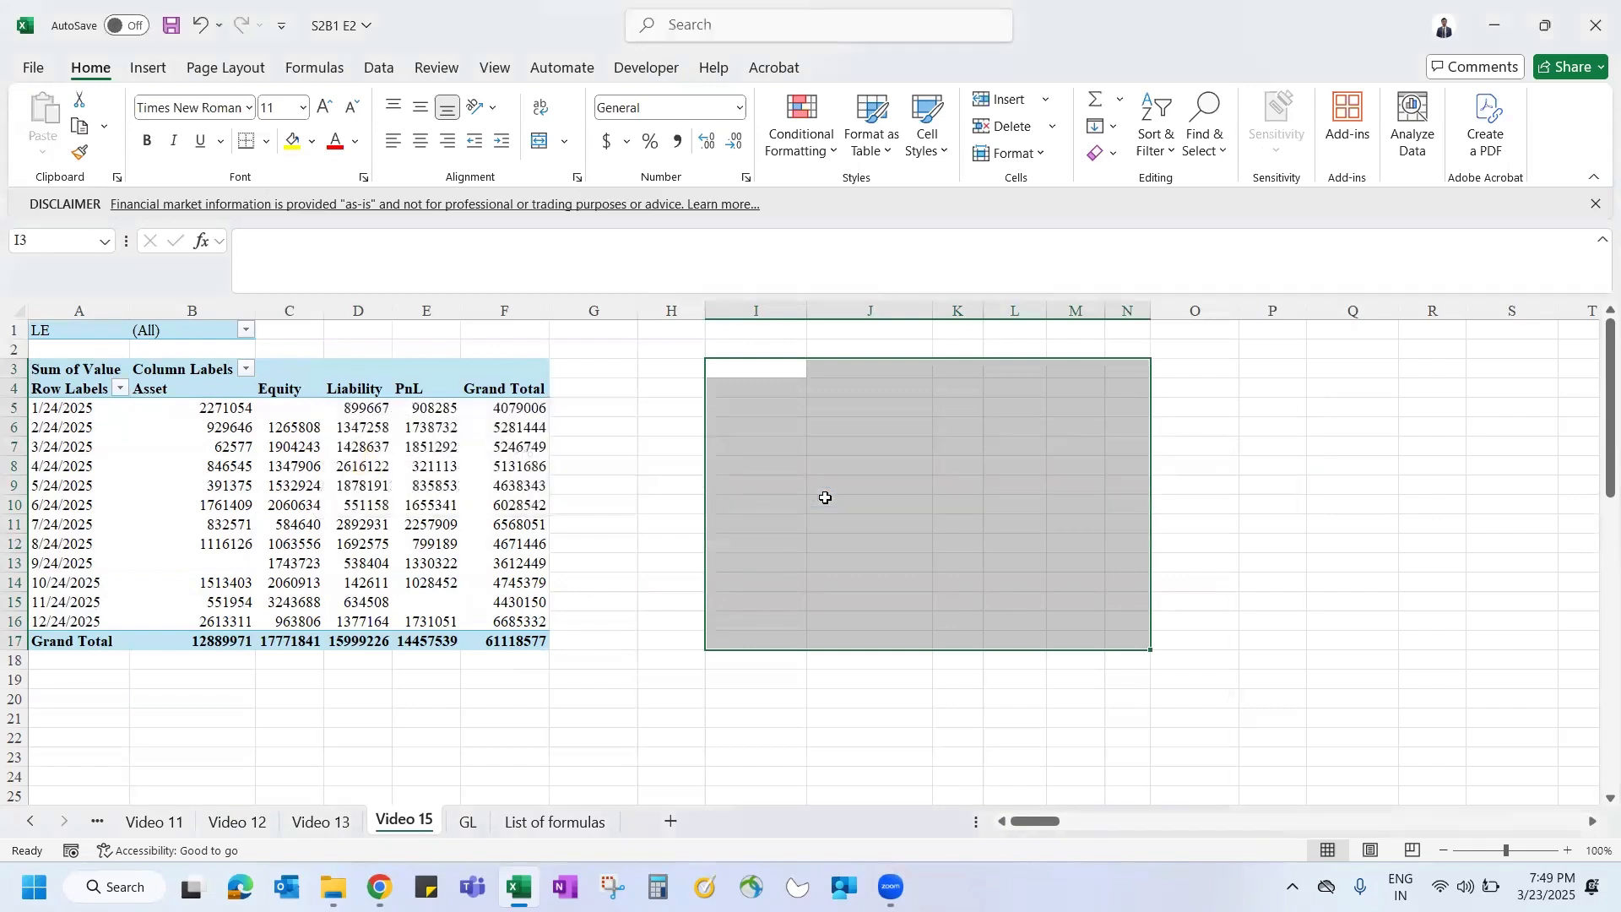
Step: Copy the pivot table range A3:F17 without the LE filter and paste it at cell I3
{"action": "key", "text": "Home"}
{"action": "key", "text": "shift+Right"}
{"action": "key", "text": "shift+Right"}
{"action": "key", "text": "shift+Right"}
{"action": "key", "text": "shift+Right"}
{"action": "key", "text": "shift+Right"}
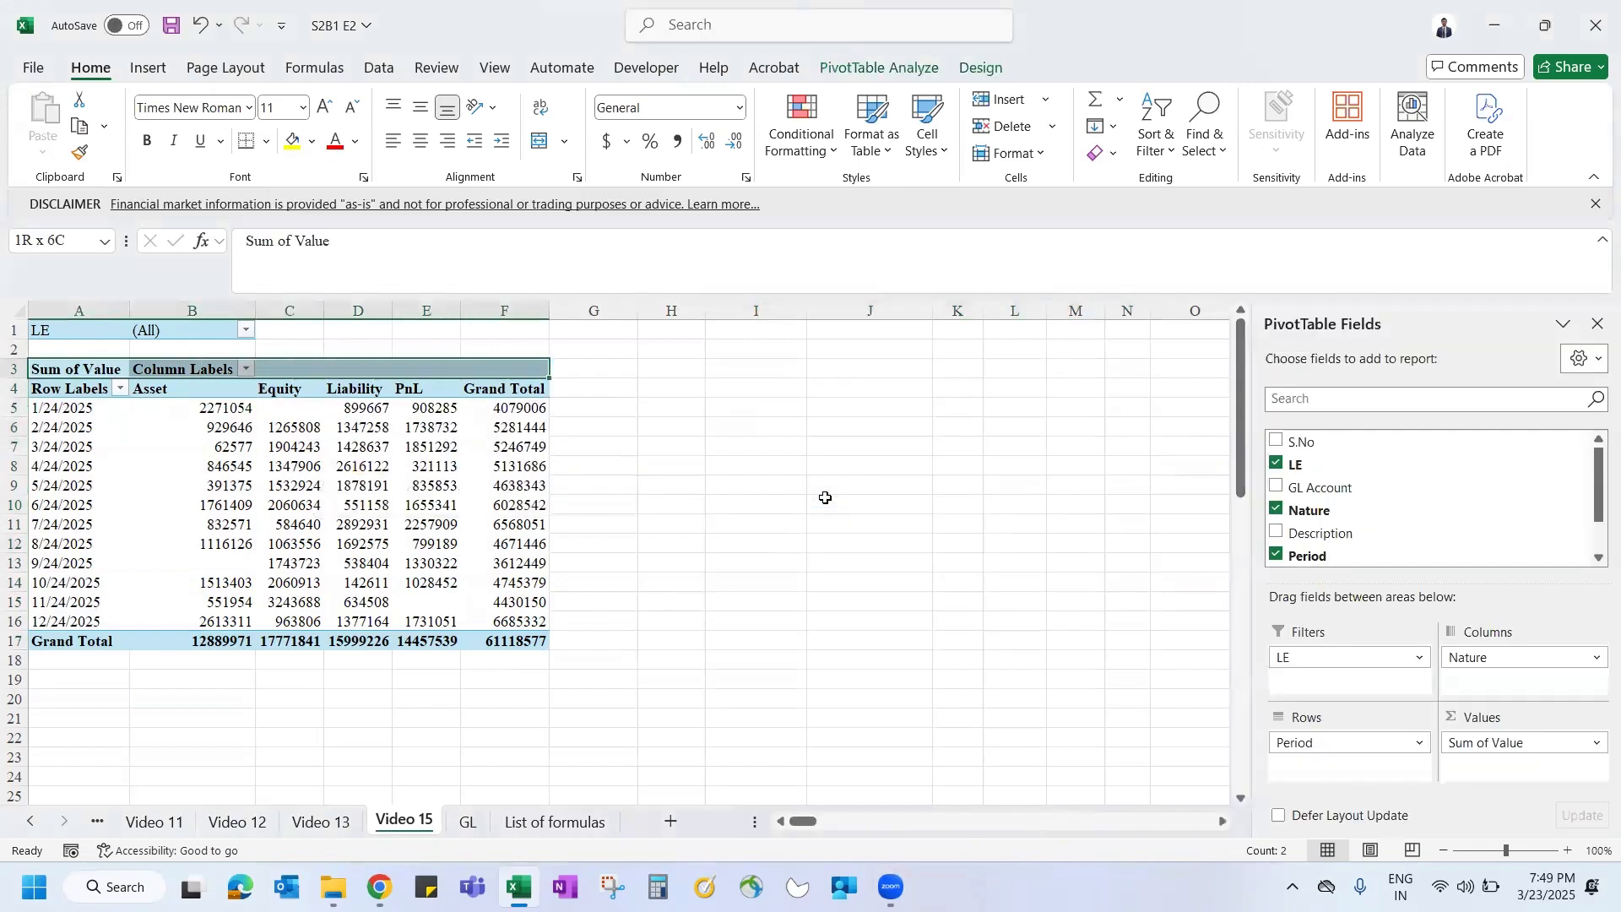
{"action": "key", "text": "ctrl+shift+Down"}
{"action": "key", "text": "ctrl+c"}
{"action": "key", "text": "Right"}
{"action": "key", "text": "Right"}
{"action": "key", "text": "Right"}
{"action": "key", "text": "Right"}
{"action": "key", "text": "Right"}
{"action": "key", "text": "Right"}
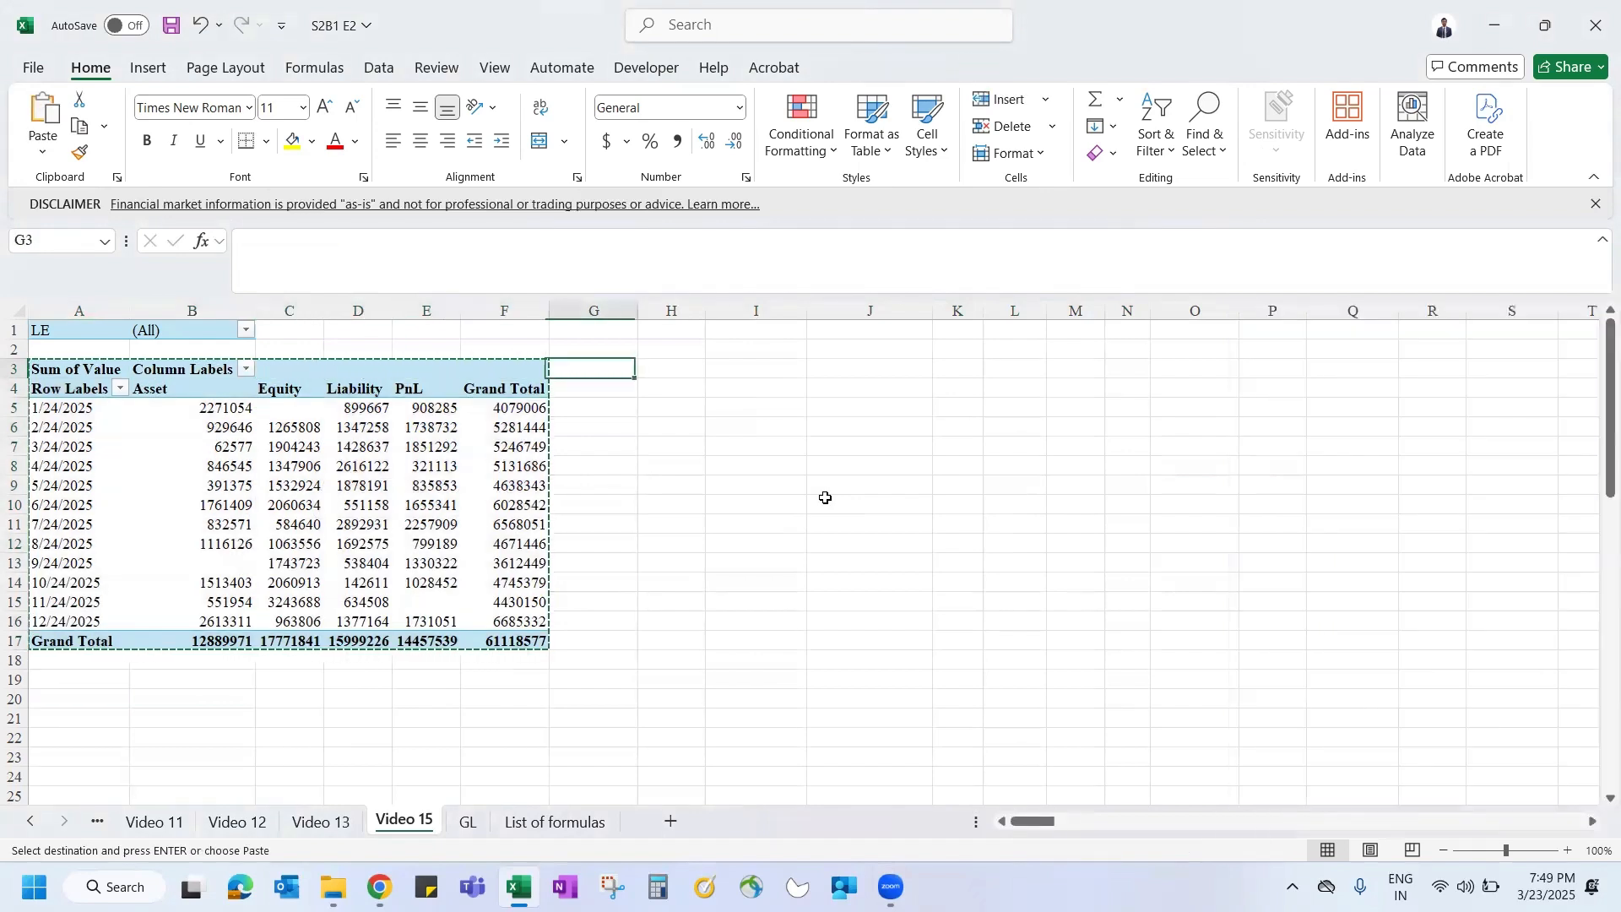
{"action": "key", "text": "Right"}
{"action": "key", "text": "Right"}
{"action": "key", "text": "ctrl+v"}
Step: Check individual cells of the pasted copy and select its whole range I3:N17
{"action": "left_click", "coordinate": [788, 461]}
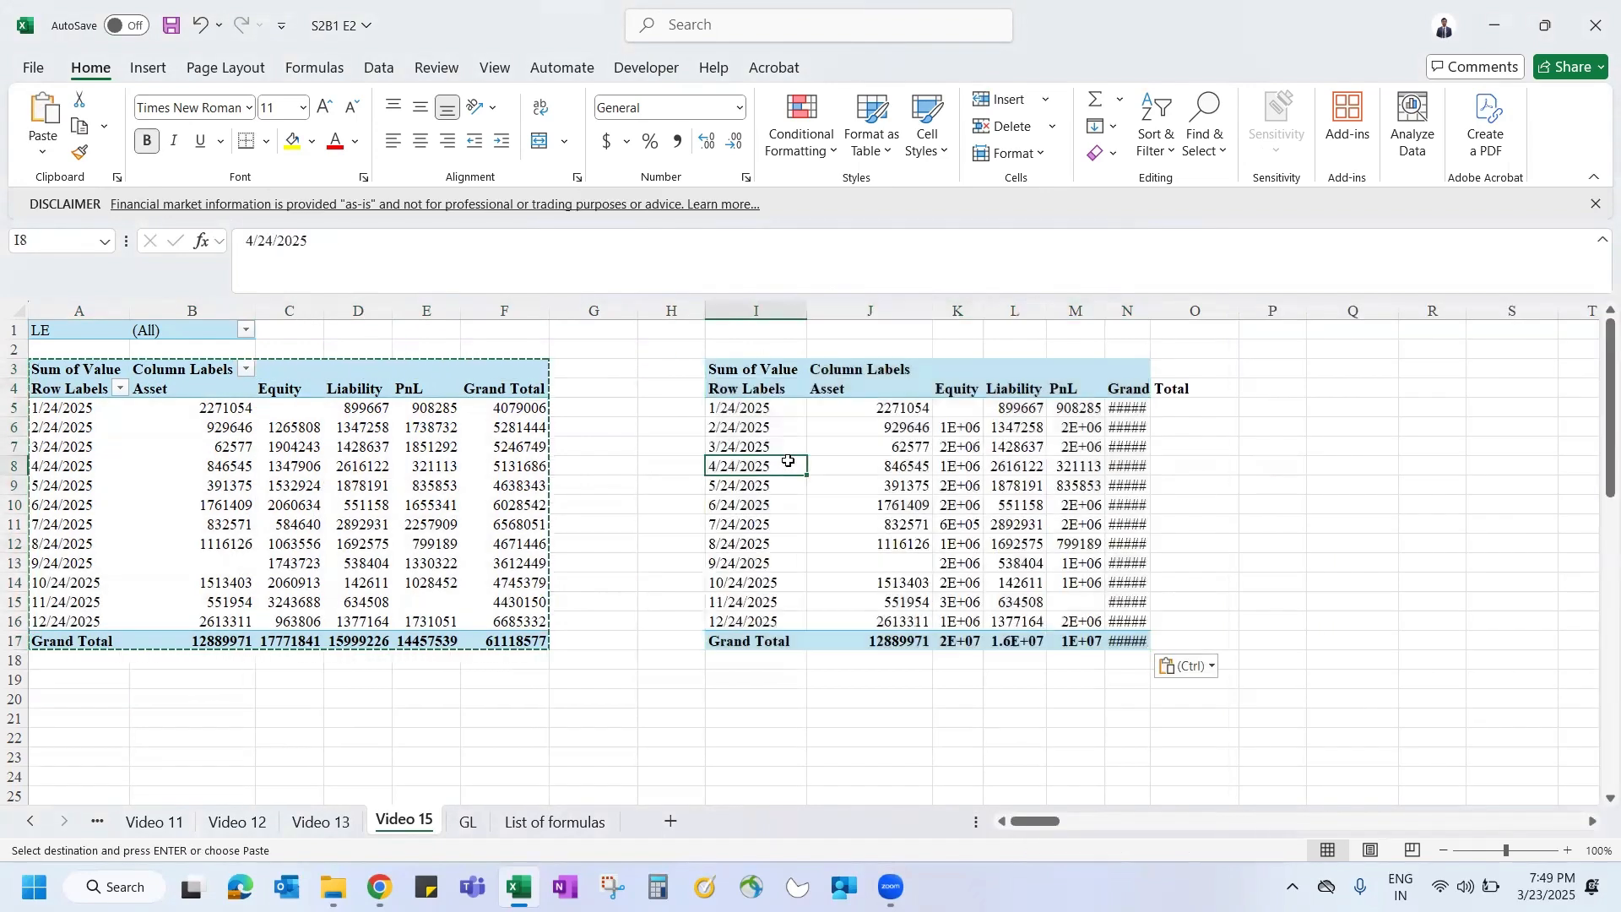
{"action": "key", "text": "Escape"}
{"action": "left_click", "coordinate": [862, 482]}
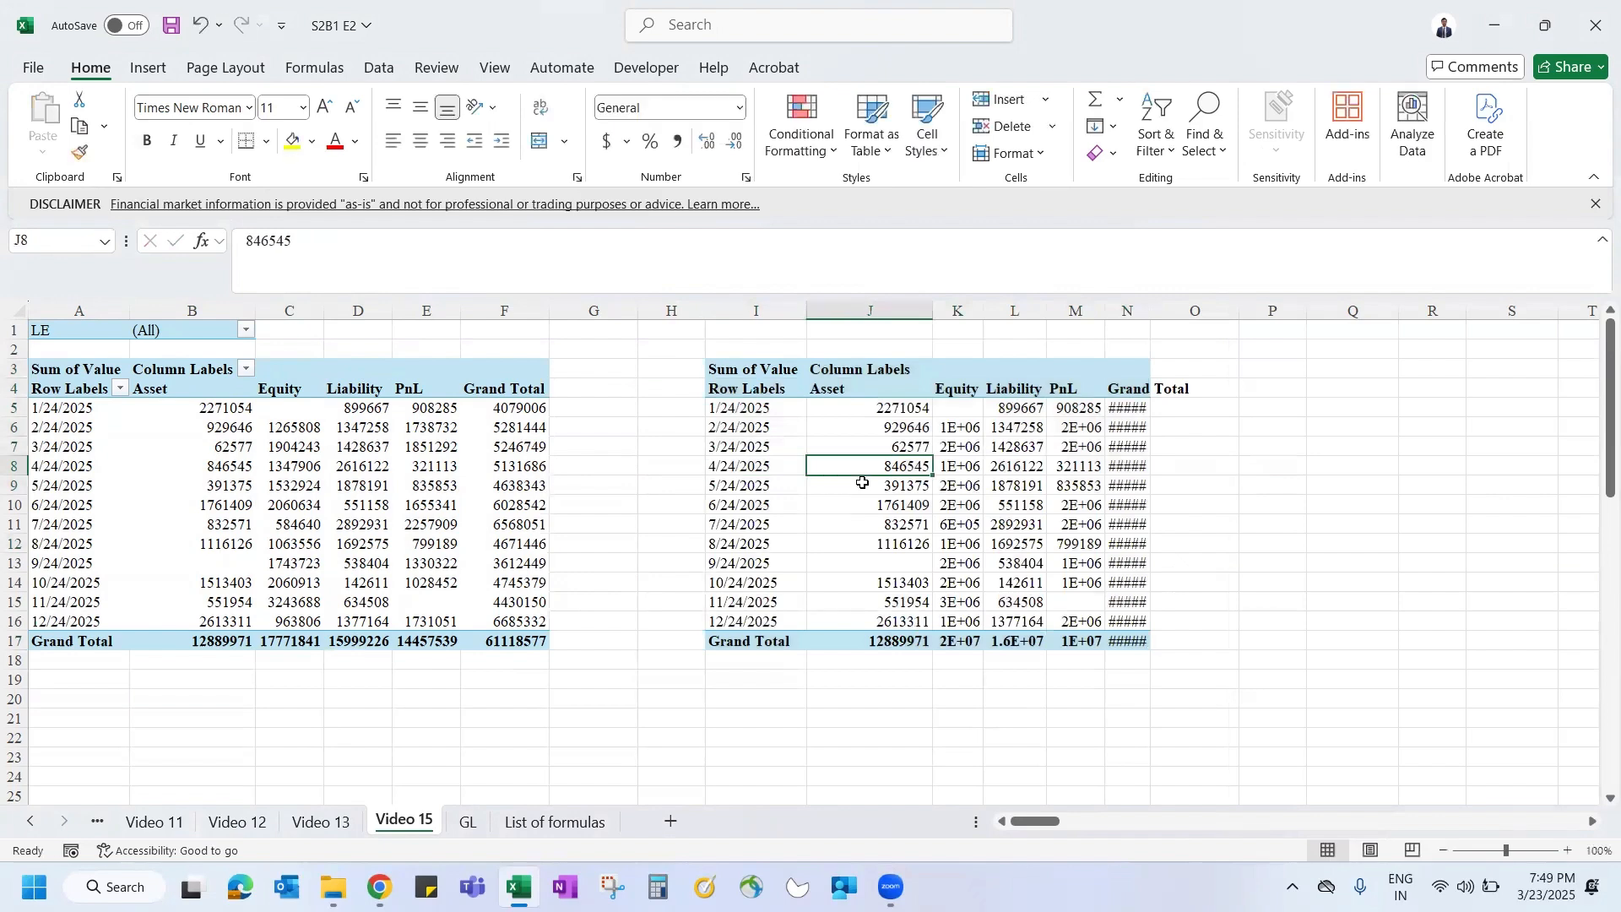
{"action": "key", "text": "Right"}
{"action": "left_click_drag", "start_coordinate": [832, 406], "coordinate": [971, 528]}
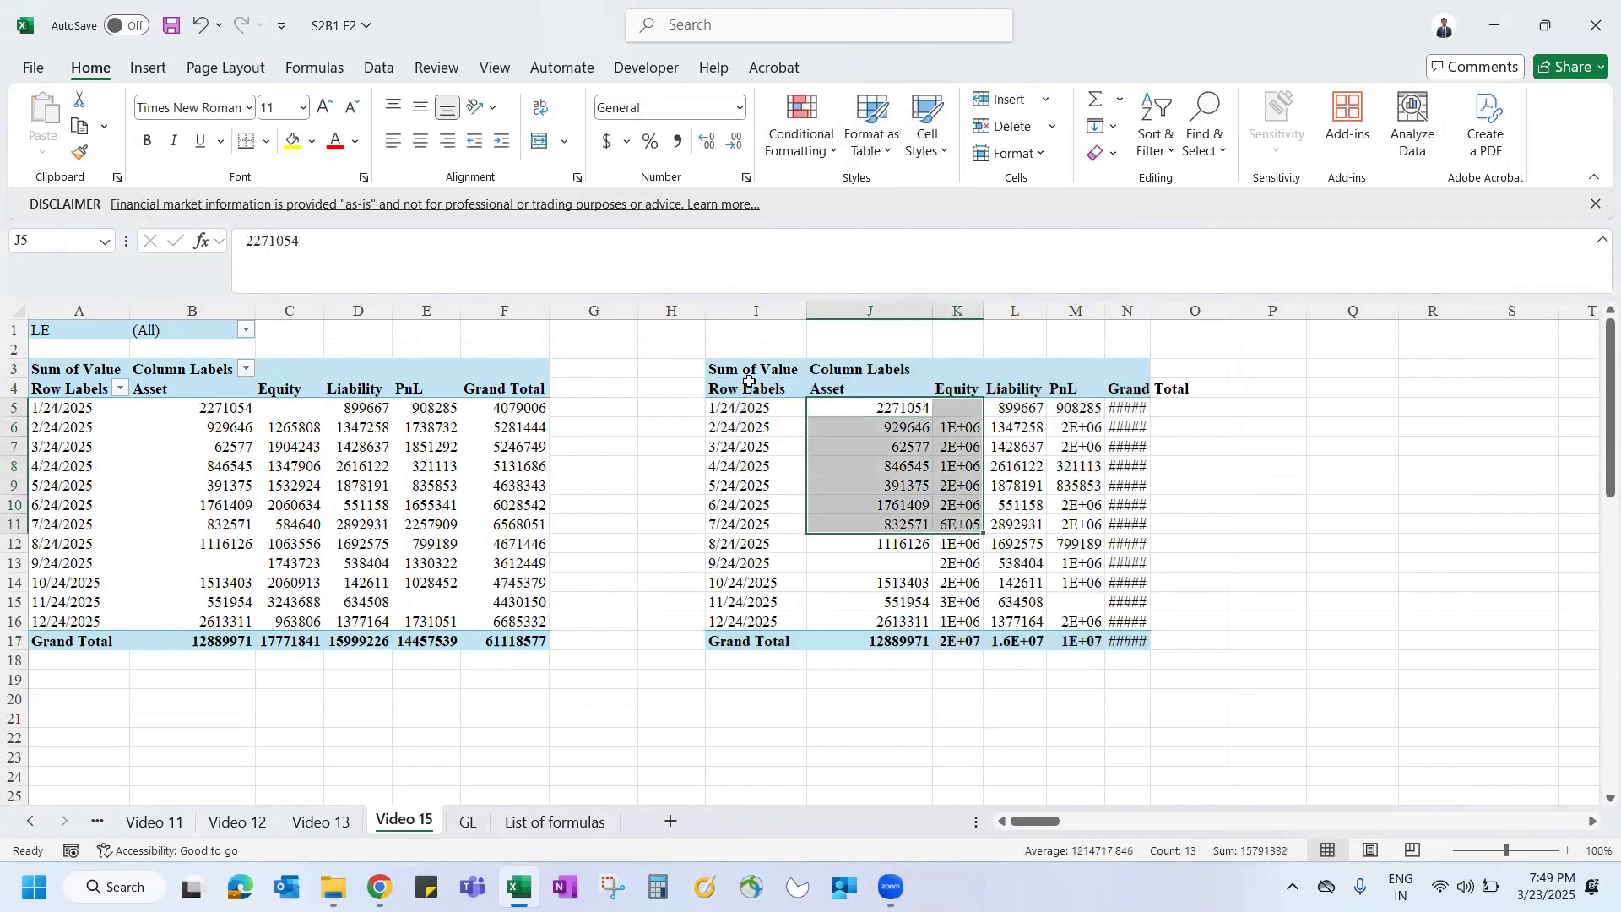
{"action": "left_click_drag", "start_coordinate": [747, 372], "coordinate": [1133, 650]}
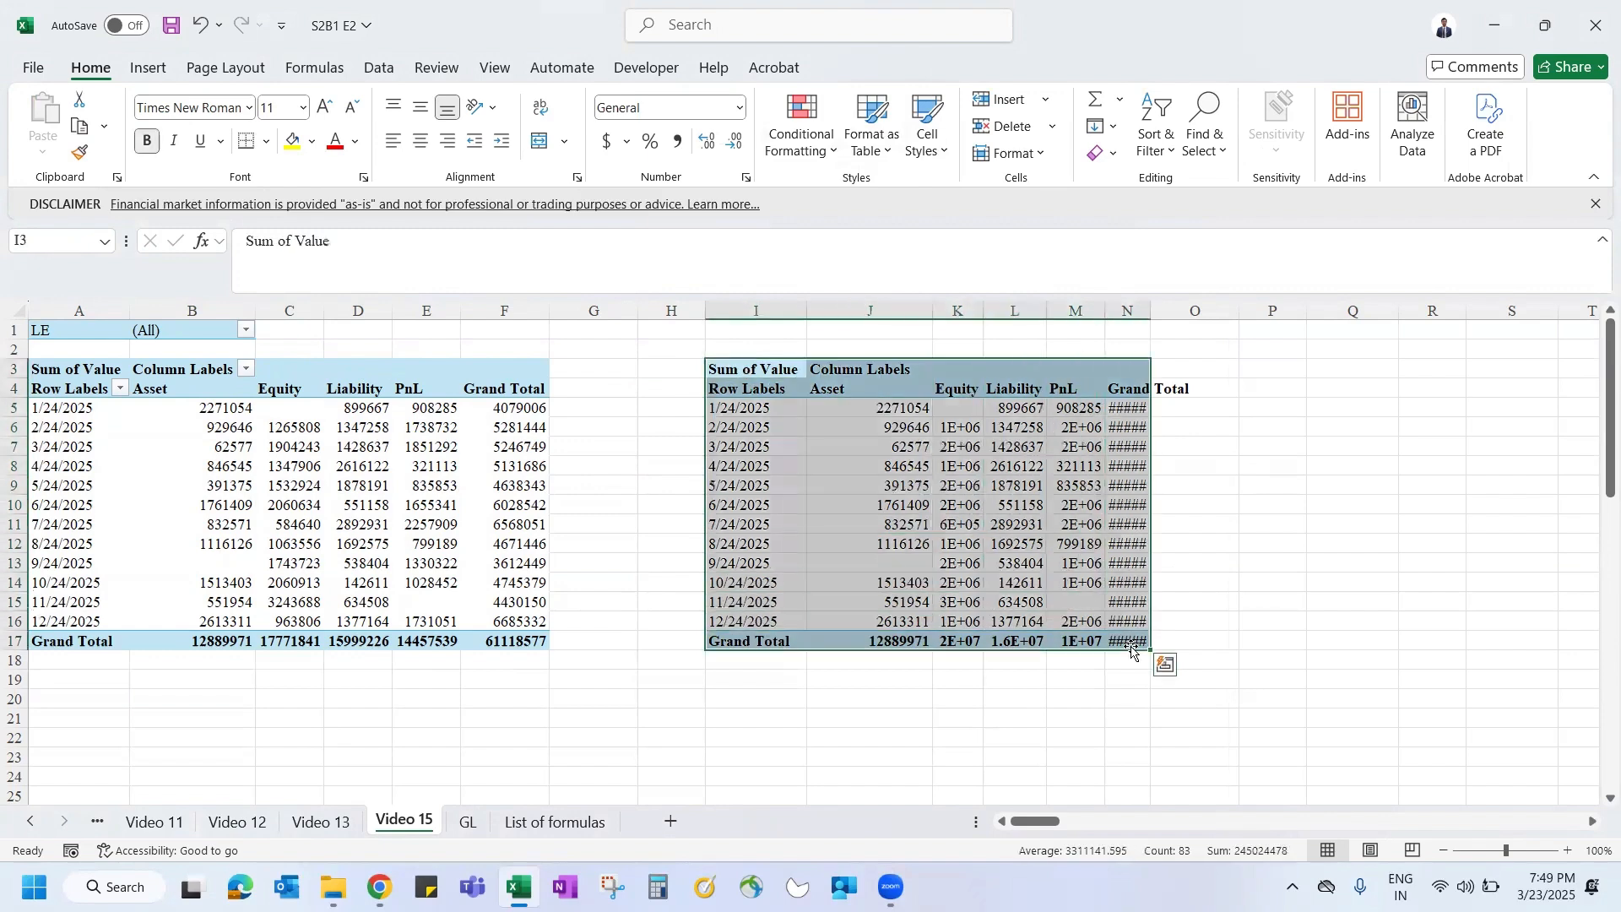
Step: Undo the paste of the copied range at I3 and return to the pivot table
{"action": "key", "text": "ctrl+z"}
{"action": "key", "text": "Left"}
{"action": "key", "text": "Left"}
{"action": "key", "text": "Left"}
{"action": "key", "text": "Left"}
{"action": "key", "text": "Left"}
{"action": "key", "text": "Left"}
{"action": "key", "text": "Escape"}
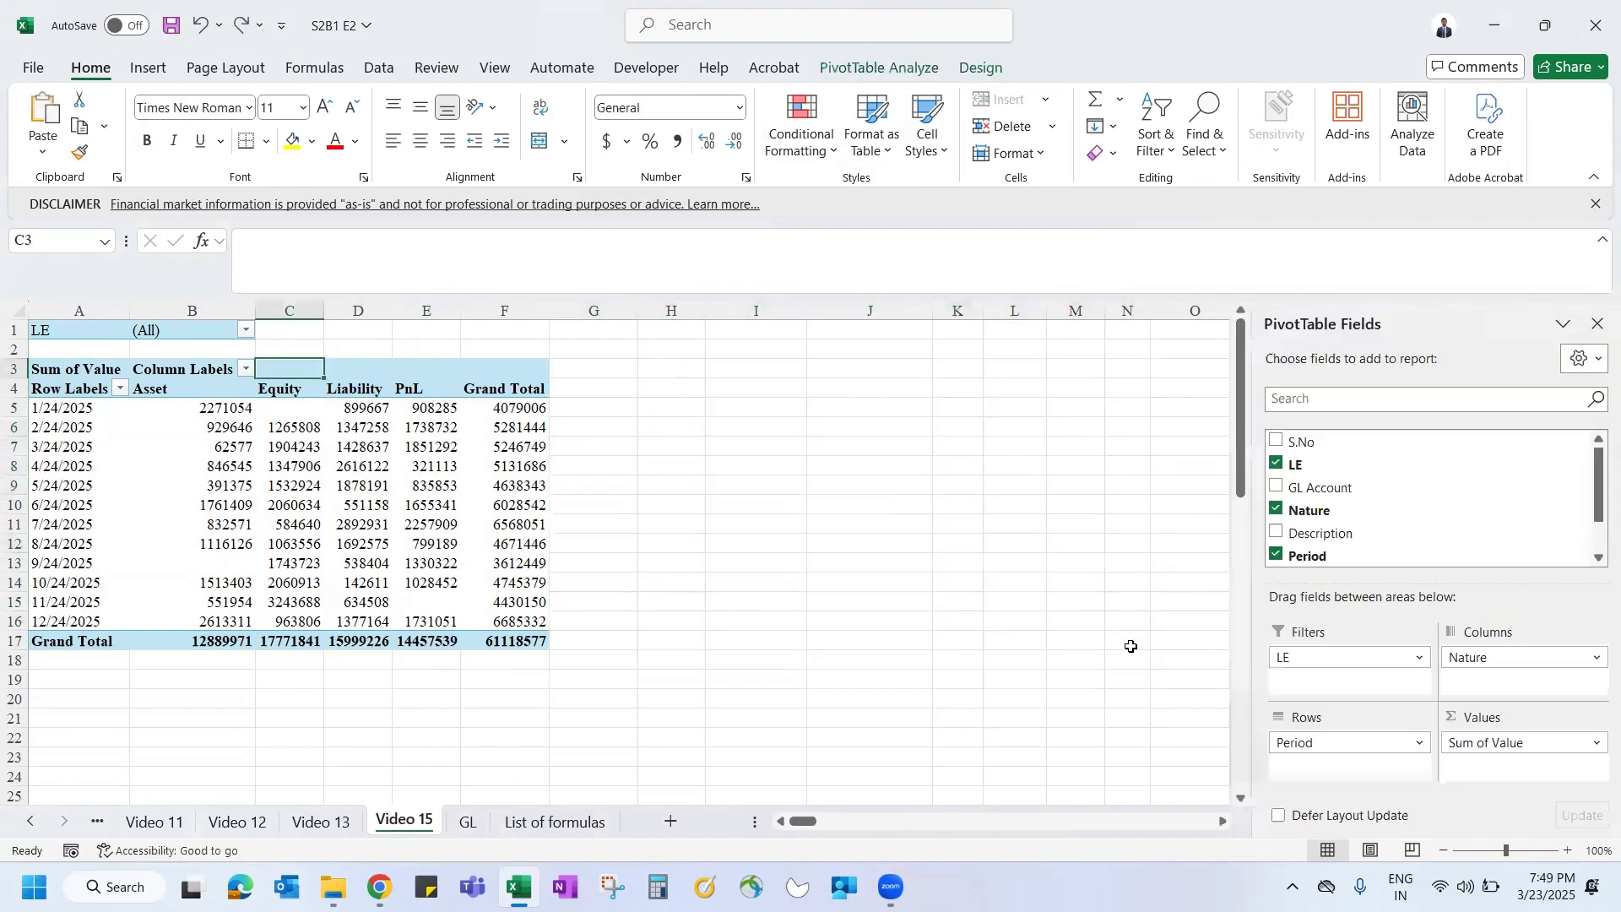
Step: Look at the Fields, Items & Sets options, and highlight the pivot table values in B5:E16
{"action": "left_click", "coordinate": [858, 64]}
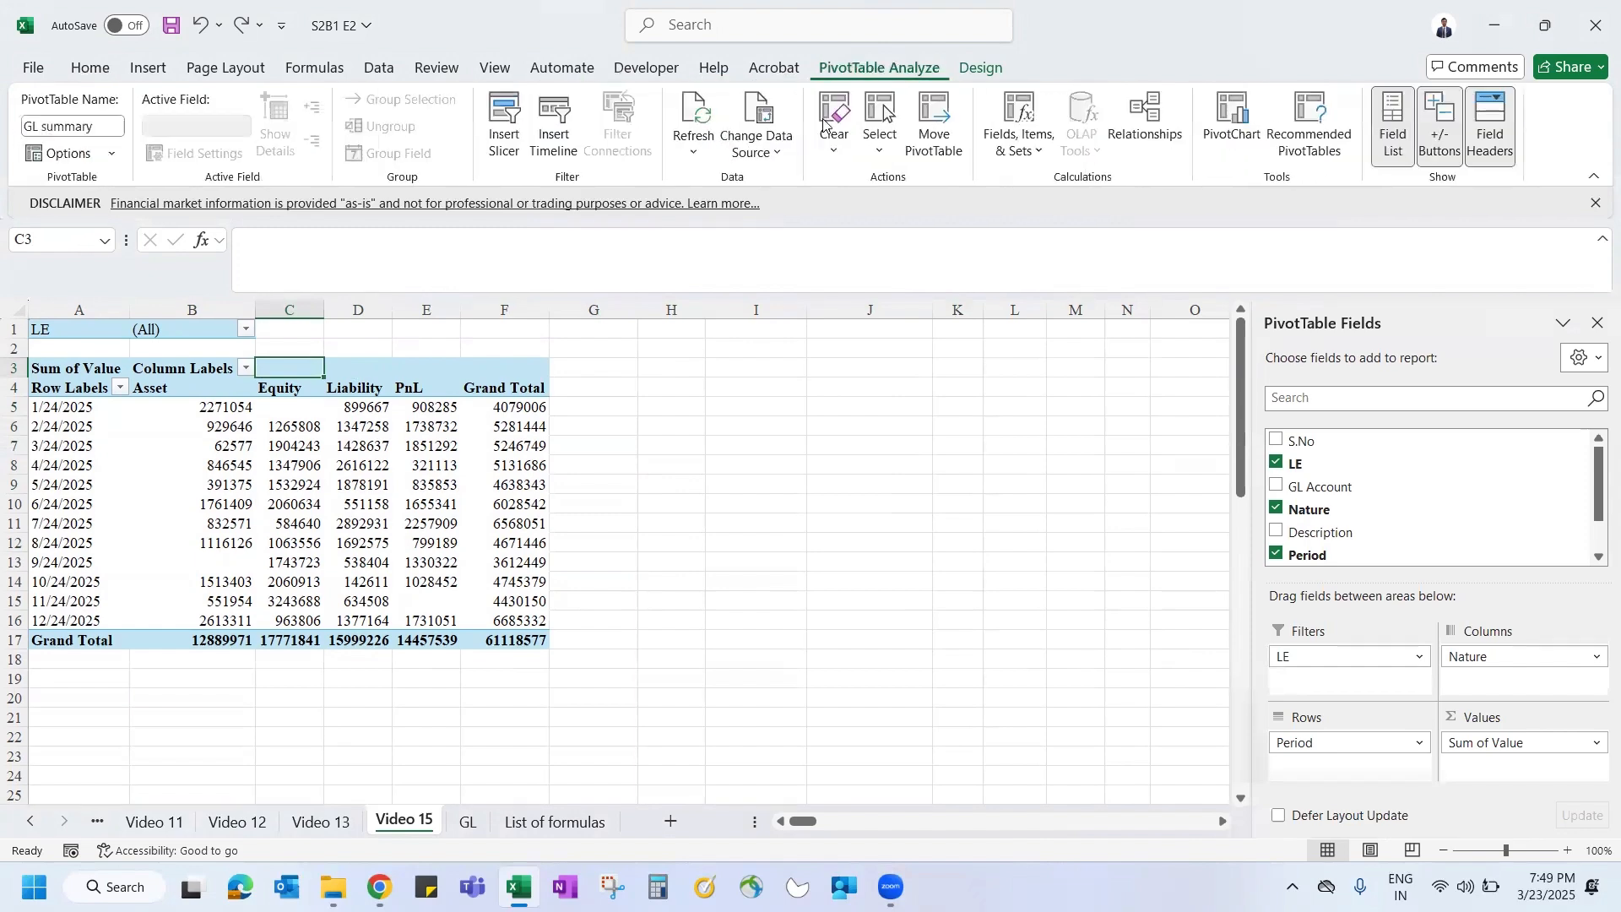
{"action": "left_click", "coordinate": [1046, 156]}
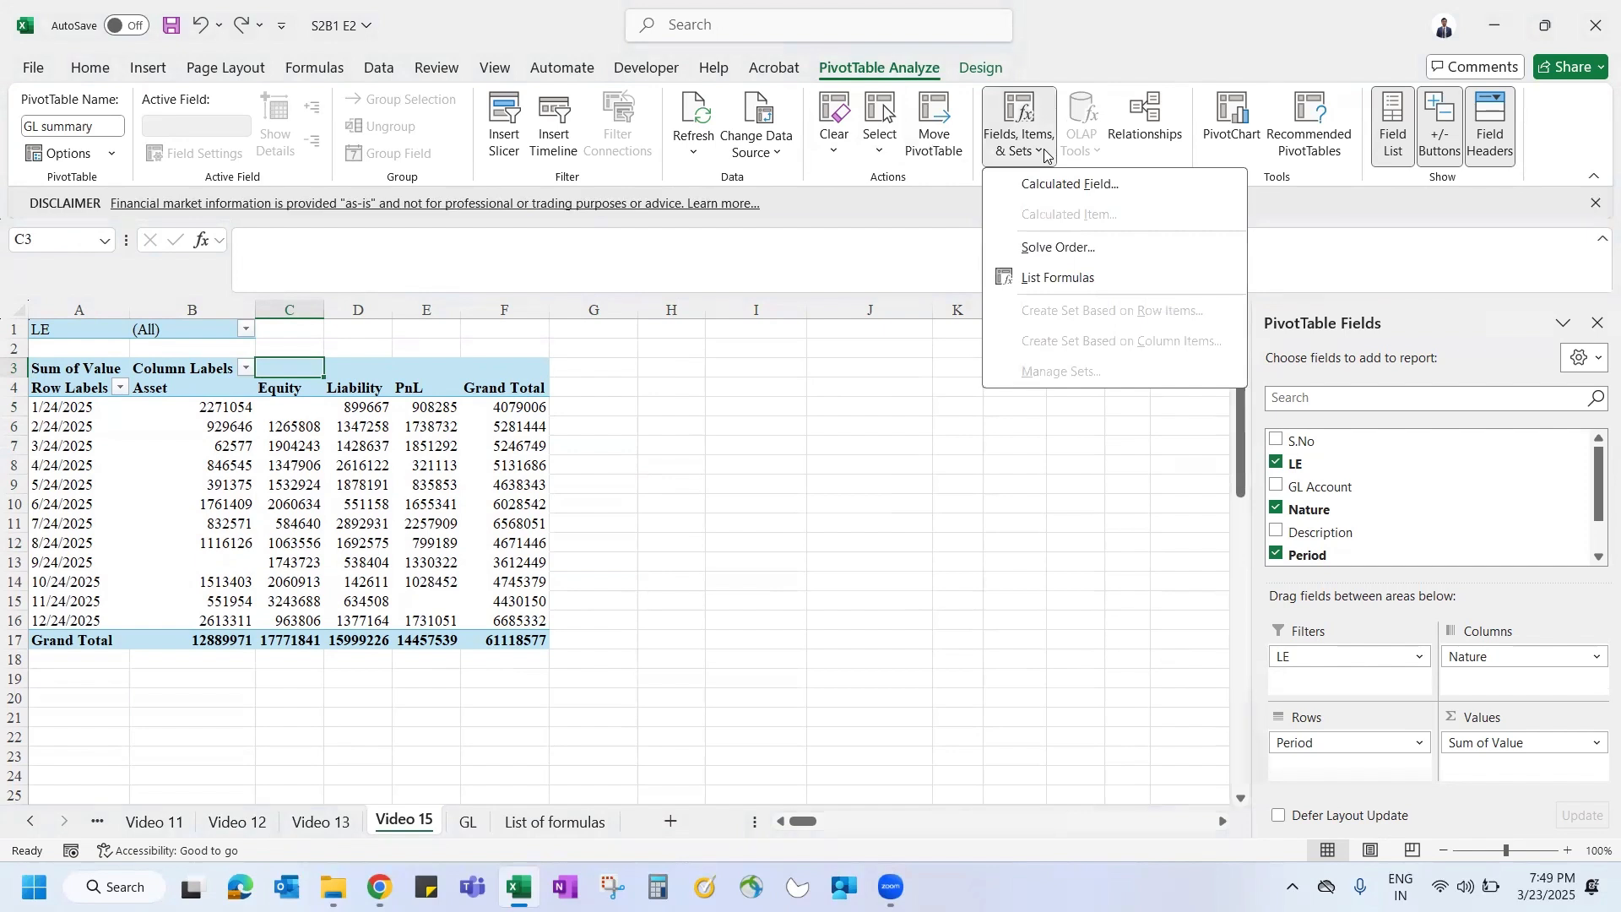
{"action": "left_click", "coordinate": [457, 461]}
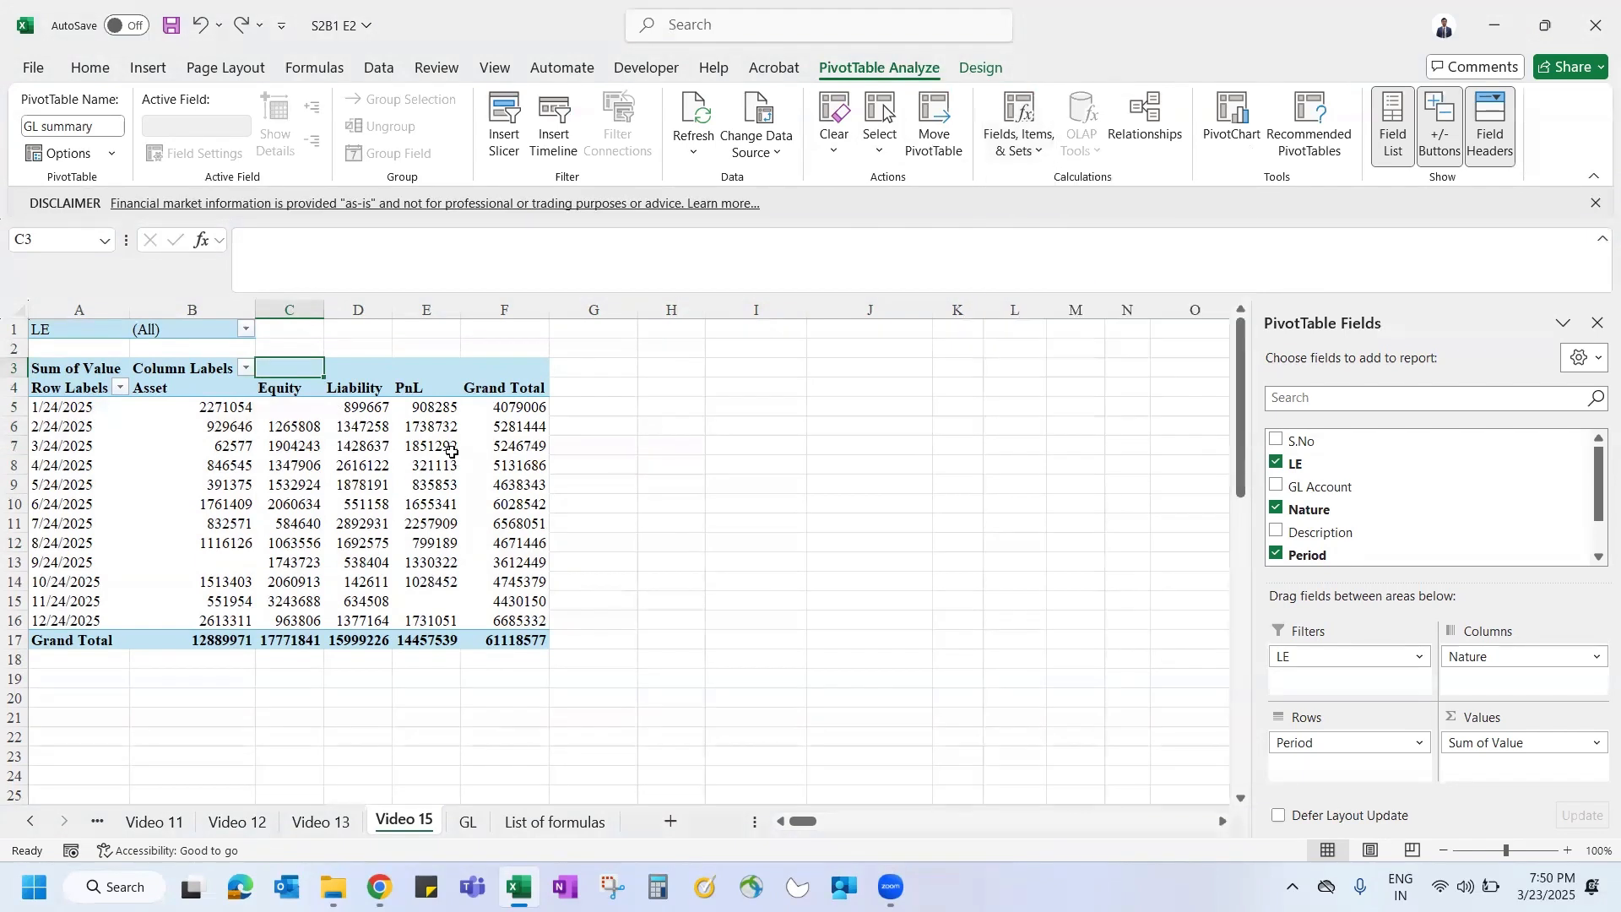
{"action": "left_click", "coordinate": [372, 448]}
{"action": "left_click_drag", "start_coordinate": [178, 413], "coordinate": [403, 614]}
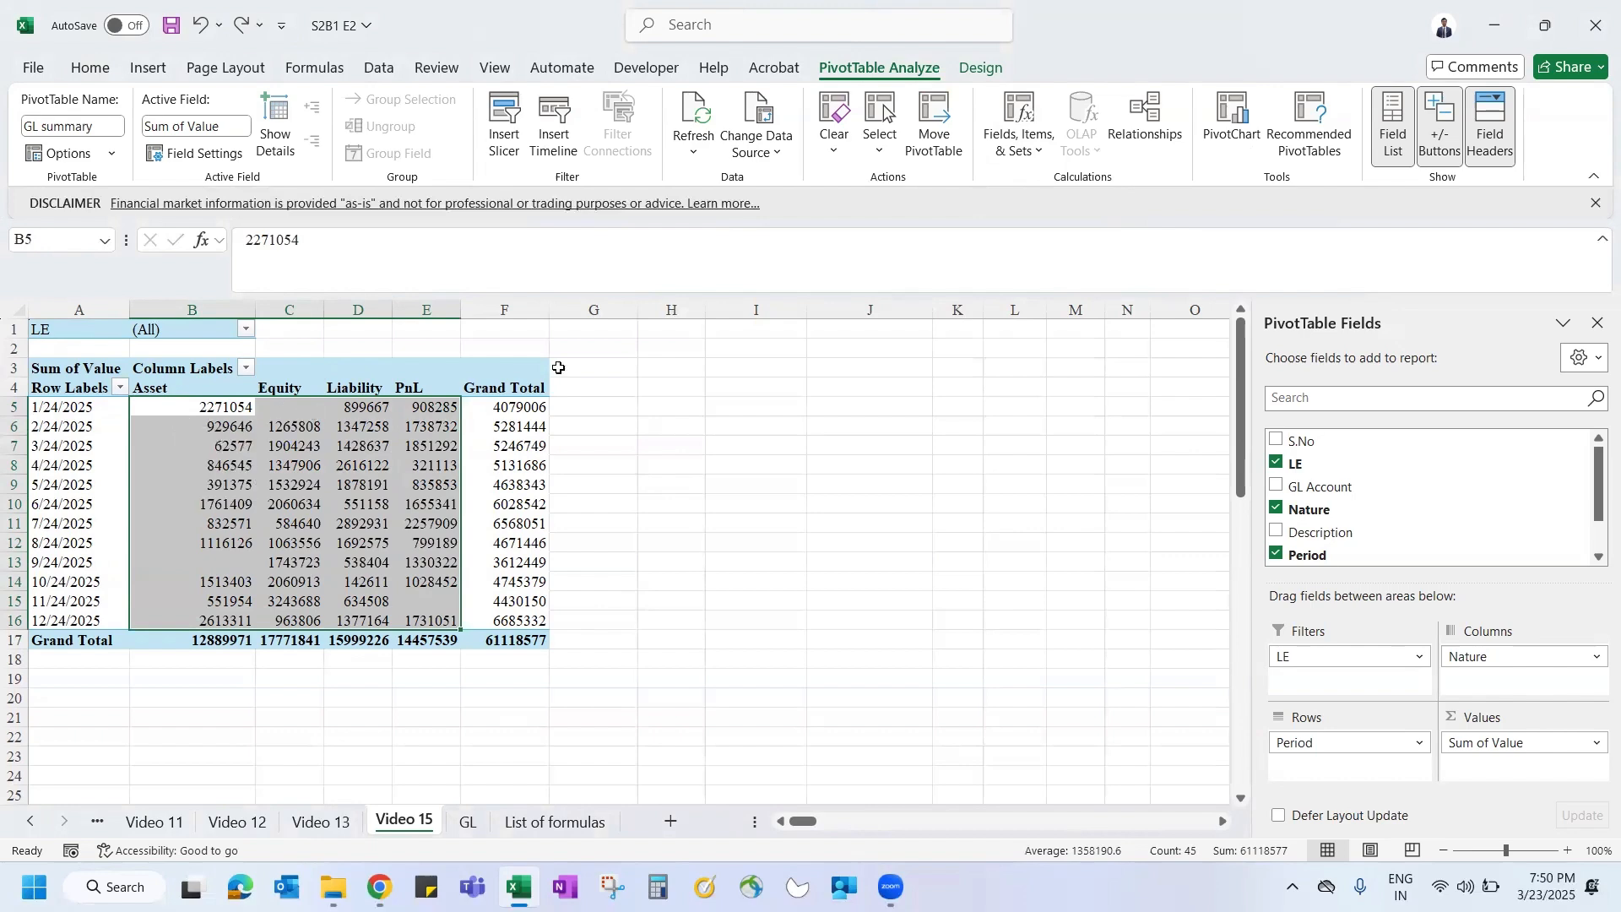
Step: Add the heading "Net" in cell G4, beside the pivot table's Grand Total column
{"action": "left_click", "coordinate": [592, 412]}
{"action": "key", "text": "Up"}
{"action": "type", "text": "Net"}
{"action": "key", "text": "Return"}
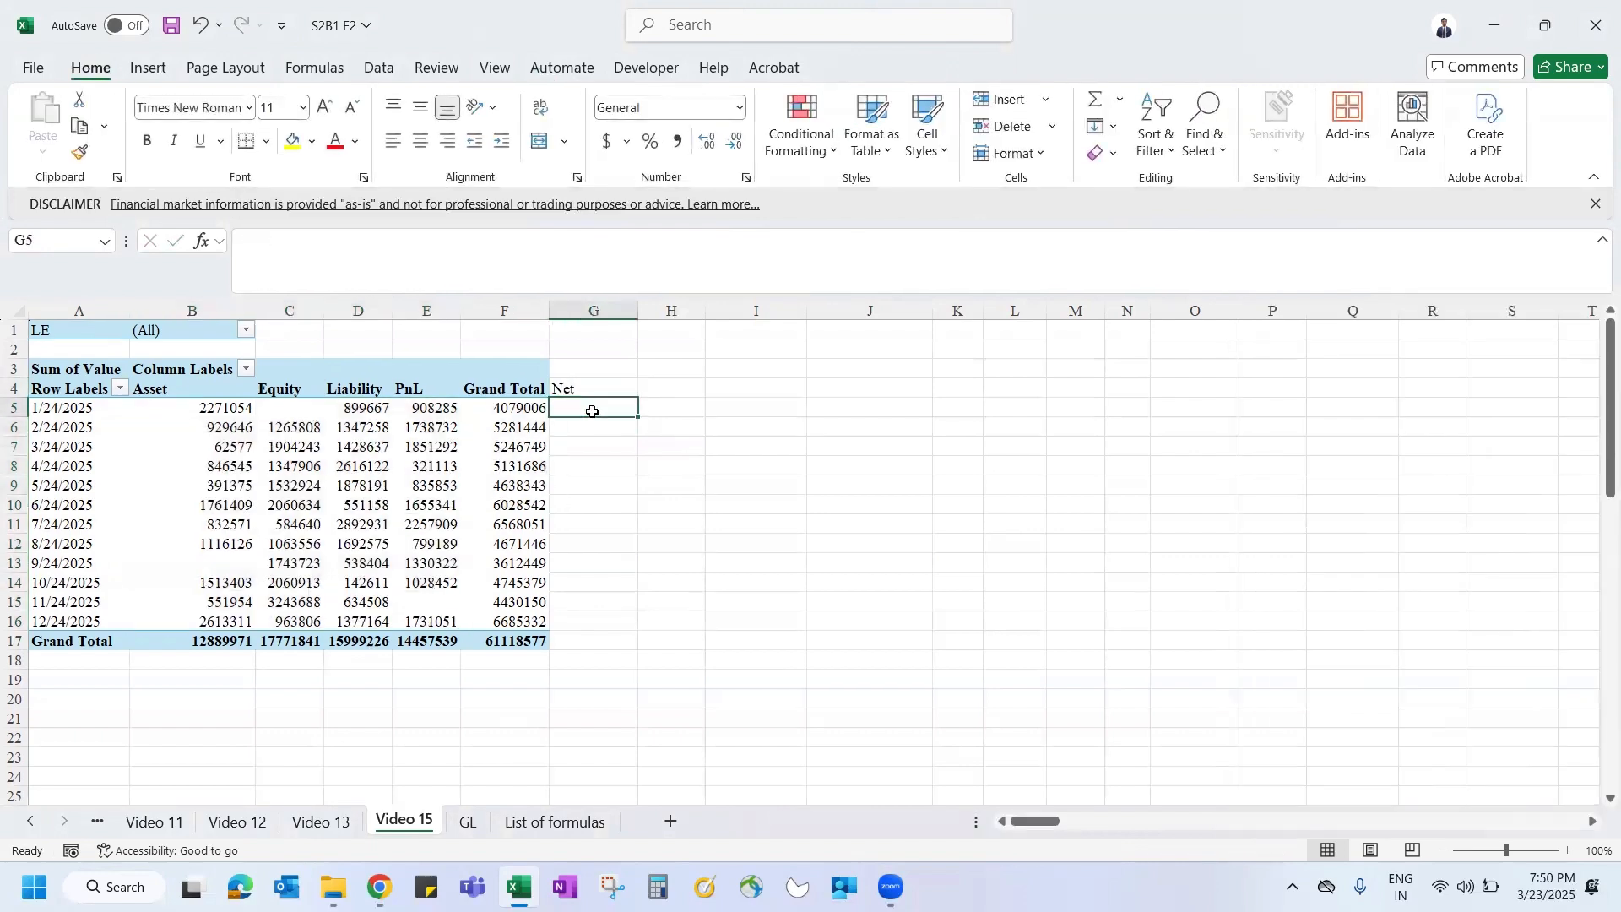
Step: Calculate Net for 1/24/2025 in cell G5 as Asset minus Equity minus Liability, with the formula =B5-C5-D5
{"action": "type", "text": "="}
{"action": "key", "text": "Left"}
{"action": "key", "text": "Left"}
{"action": "key", "text": "Left"}
{"action": "key", "text": "Left"}
{"action": "key", "text": "Left"}
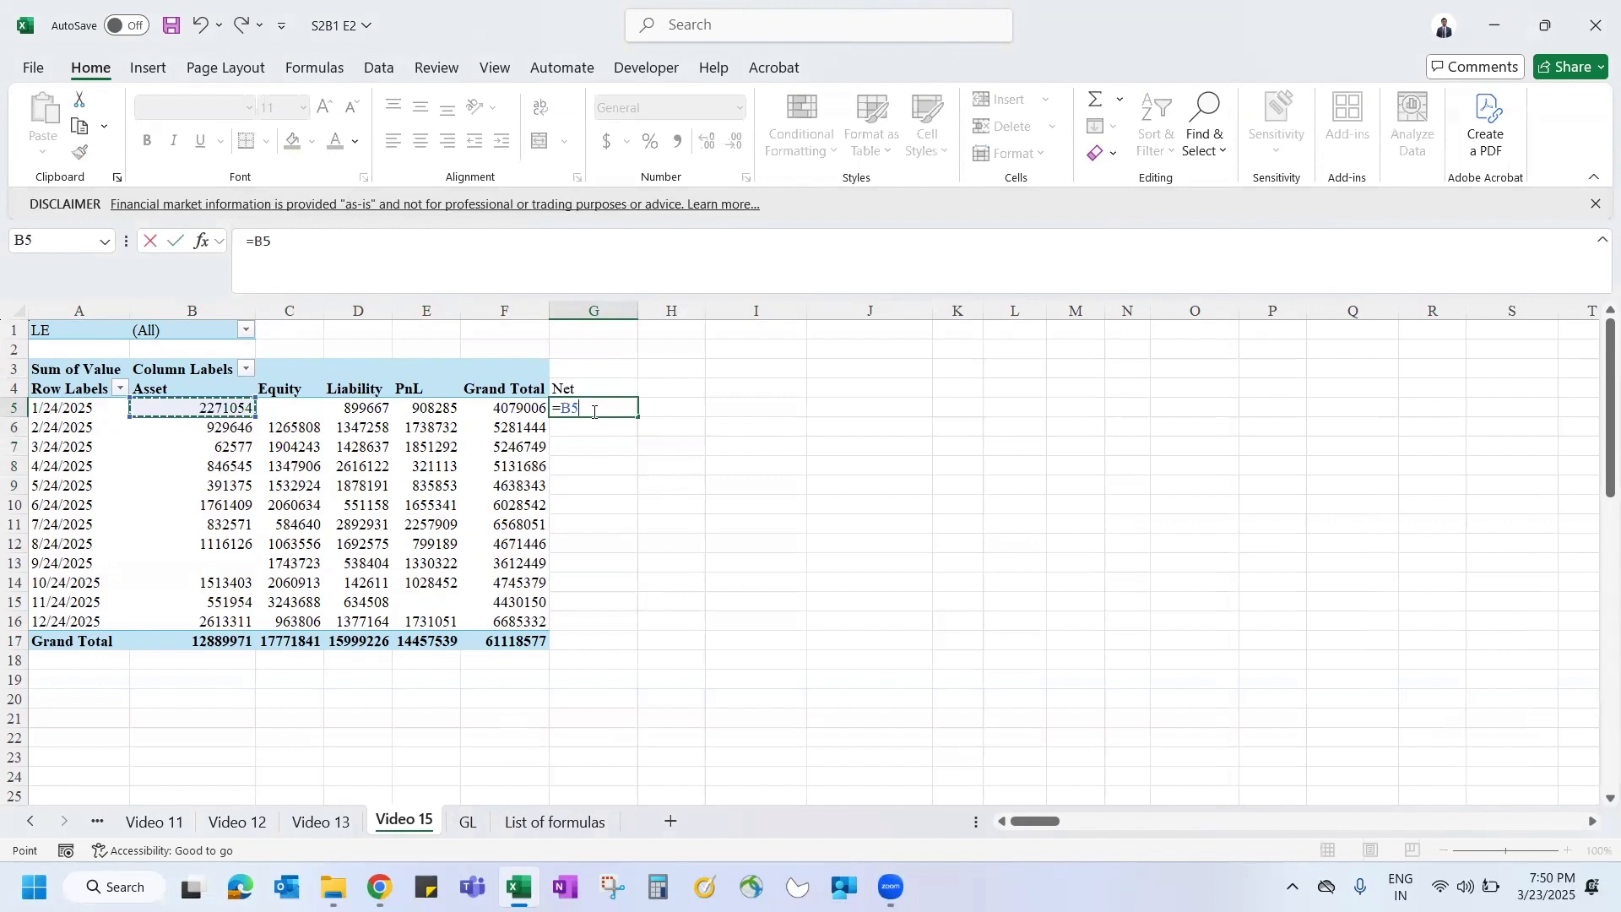
{"action": "type", "text": "-"}
{"action": "key", "text": "Left"}
{"action": "key", "text": "Left"}
{"action": "key", "text": "Left"}
{"action": "key", "text": "Left"}
{"action": "type", "text": "-"}
{"action": "key", "text": "Left"}
{"action": "key", "text": "Left"}
{"action": "key", "text": "Left"}
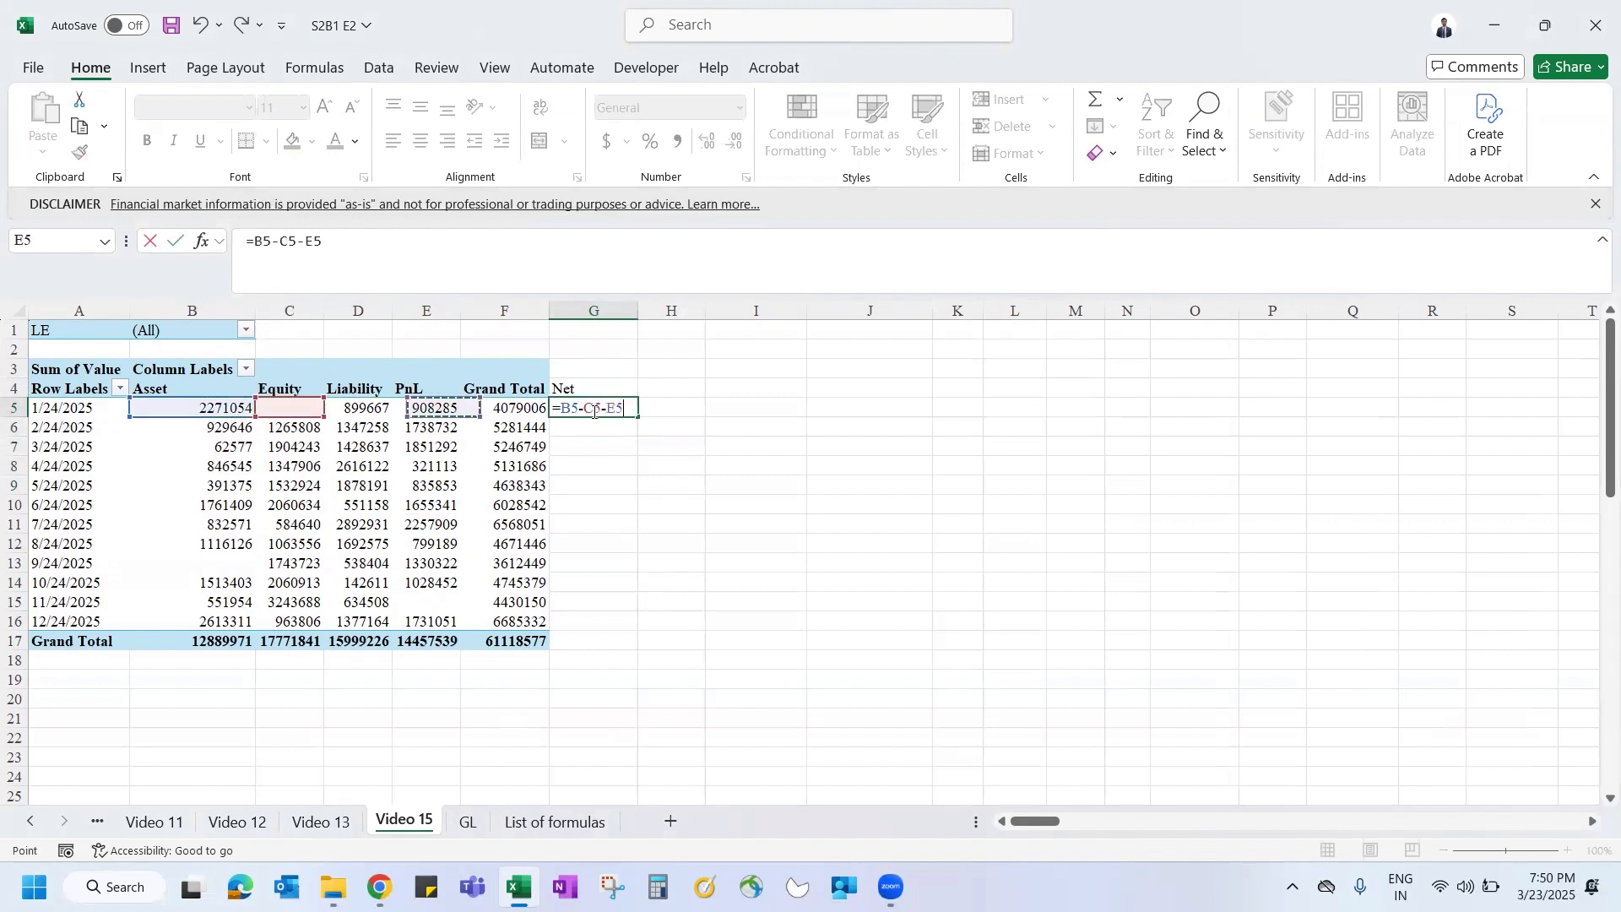
{"action": "key", "text": "Return"}
Step: Fill the Net formula from G5 down to G16 so every date row has a Net value
{"action": "key", "text": "Left"}
{"action": "key", "text": "ctrl+Down"}
{"action": "key", "text": "Right"}
{"action": "key", "text": "Up"}
{"action": "key", "text": "ctrl+shift+Up"}
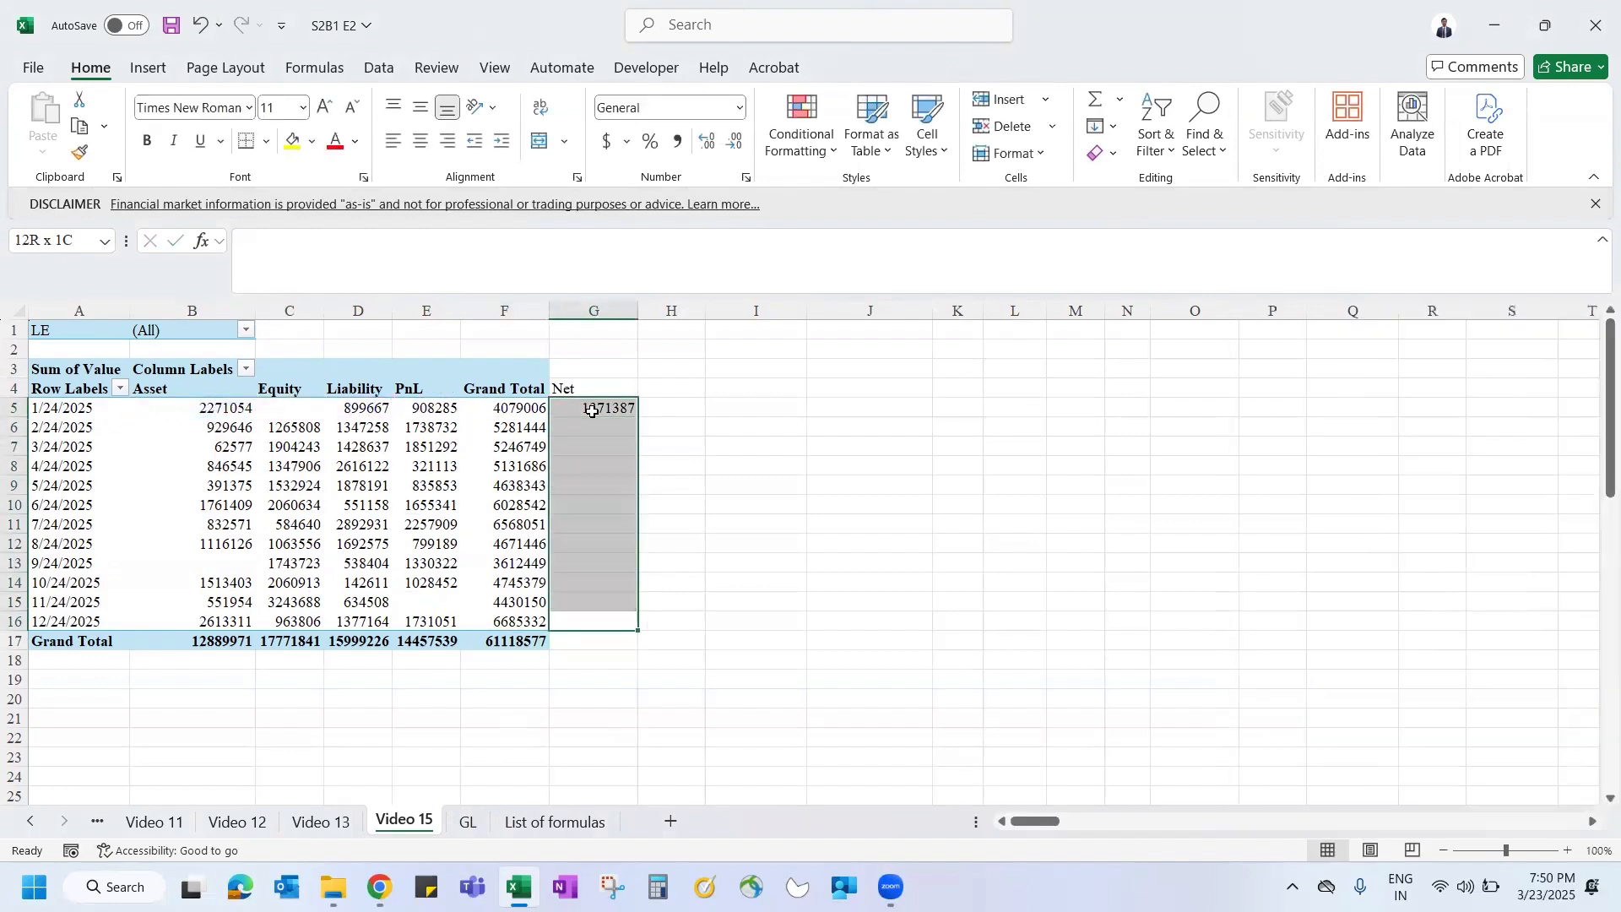
{"action": "key", "text": "ctrl+d"}
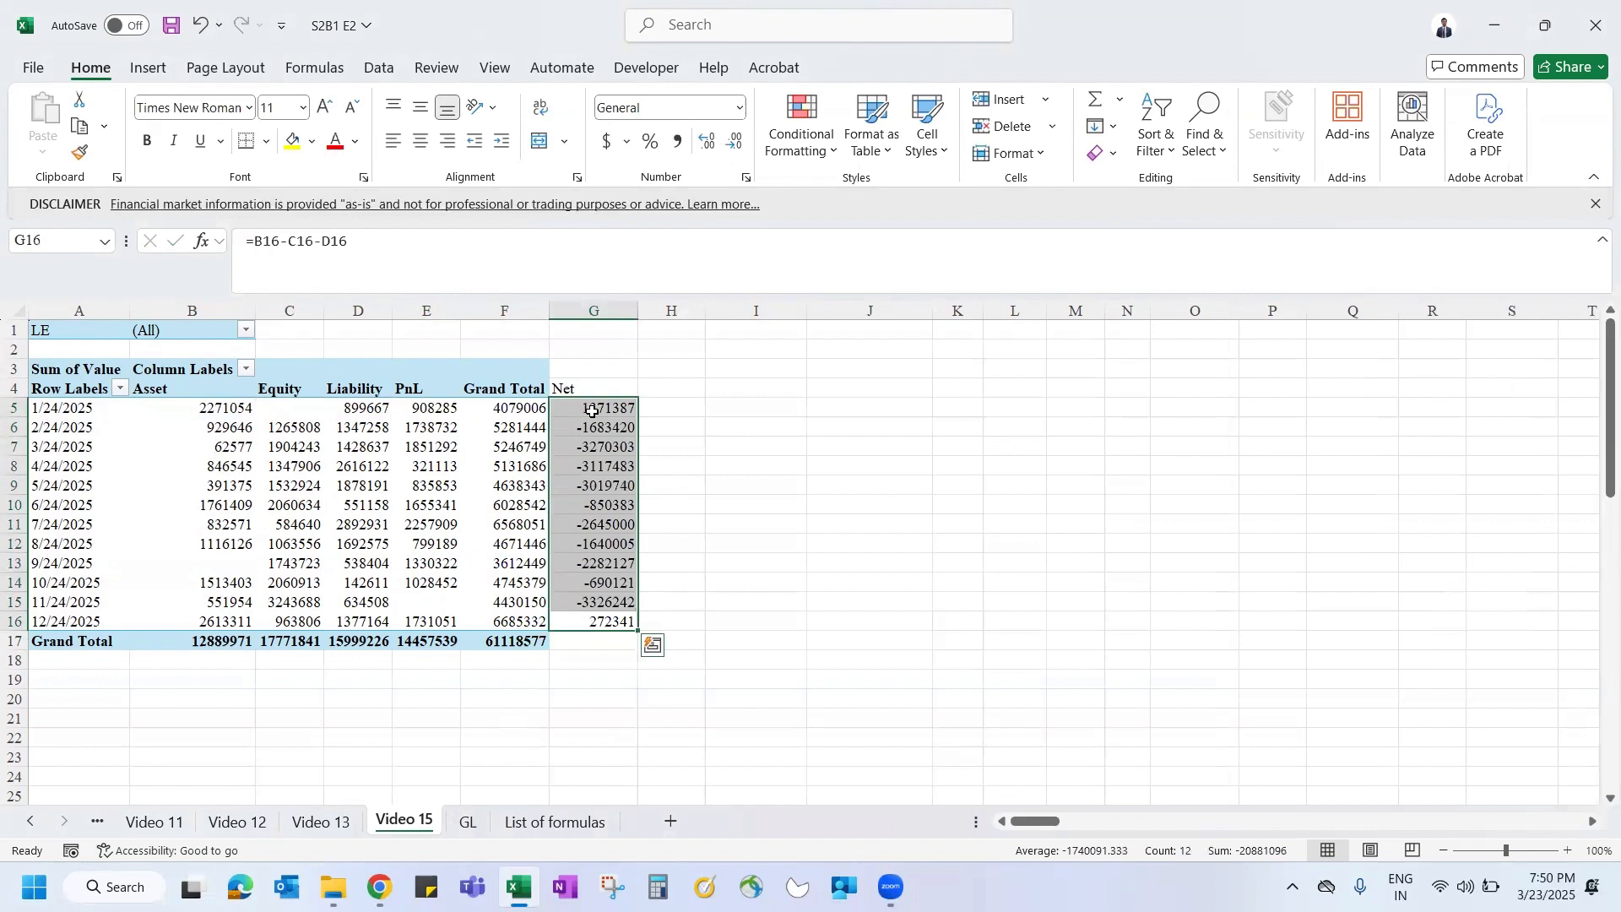
Step: Clear the manual Net column in G4:G16, including its heading, and return to the pivot table
{"action": "key", "text": "Down"}
{"action": "key", "text": "Up"}
{"action": "key", "text": "ctrl+Up"}
{"action": "key", "text": "ctrl+shift+Down"}
{"action": "key", "text": "Delete"}
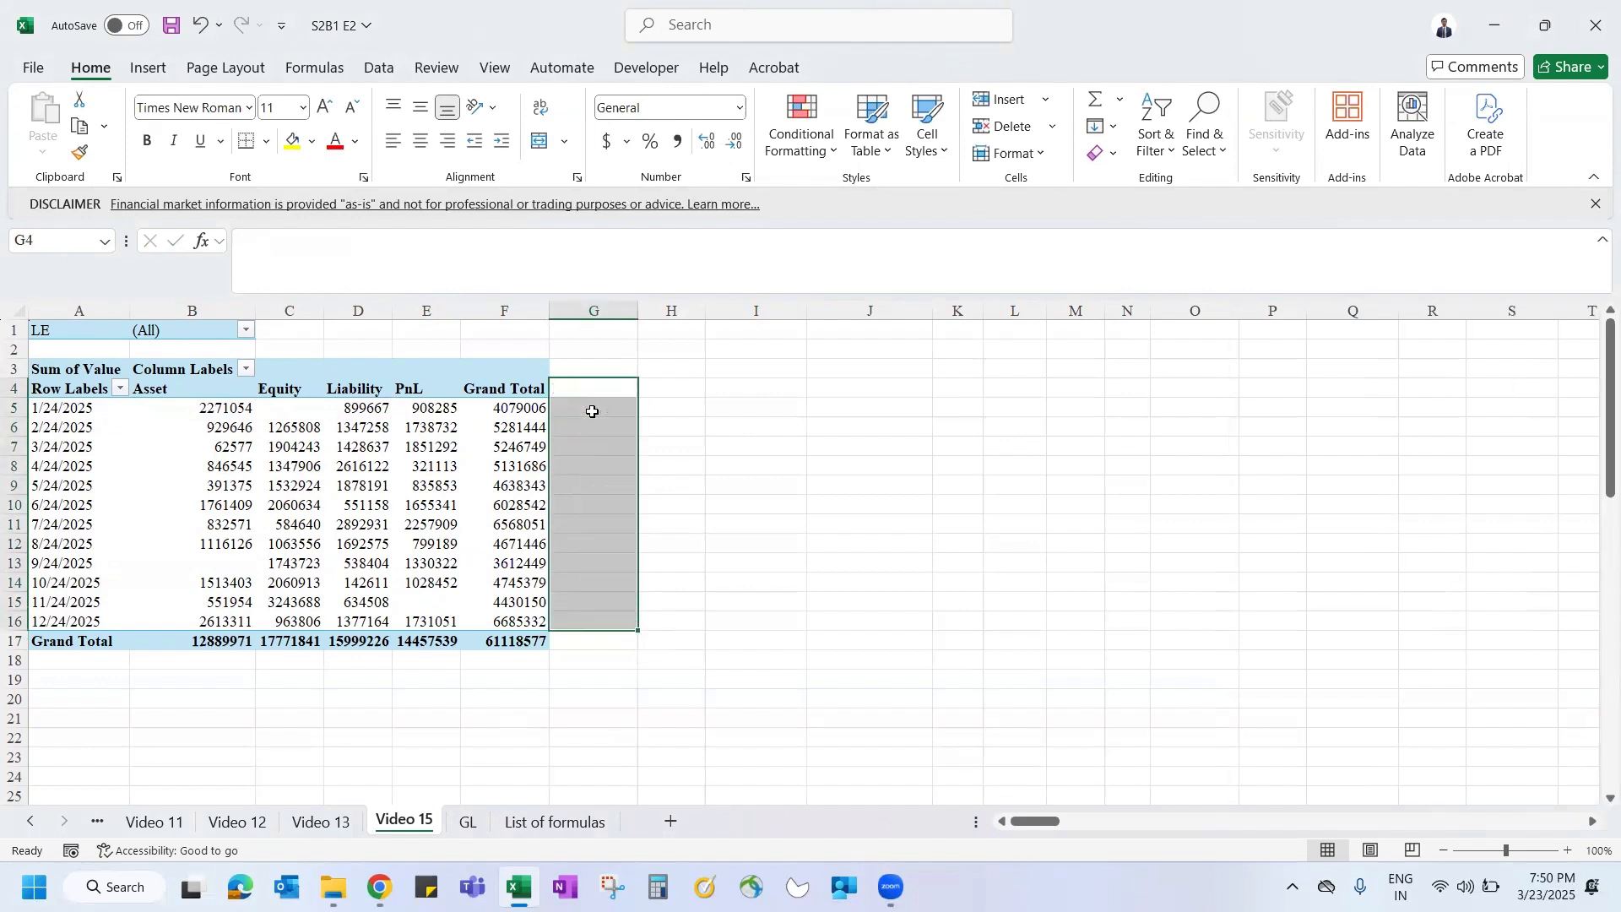
{"action": "key", "text": "Left"}
{"action": "key", "text": "Down"}
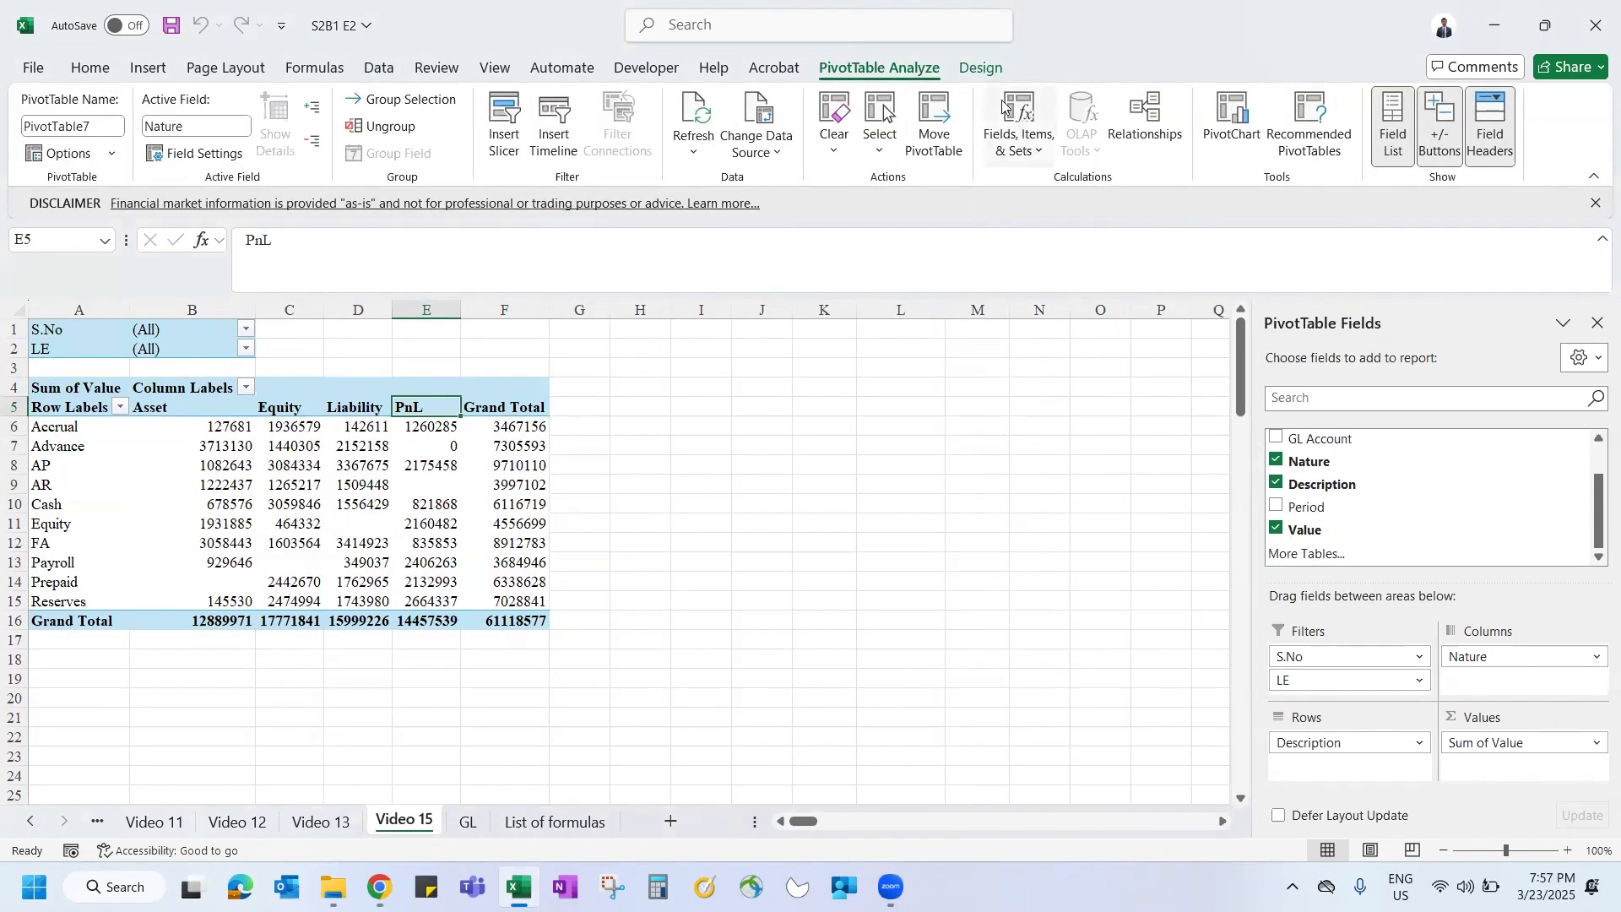
Step: Try to insert a calculated item named "Net value" in the Nature field with the formula =Asset-Equity-Liability
{"action": "left_click", "coordinate": [1005, 104]}
{"action": "left_click", "coordinate": [1035, 210]}
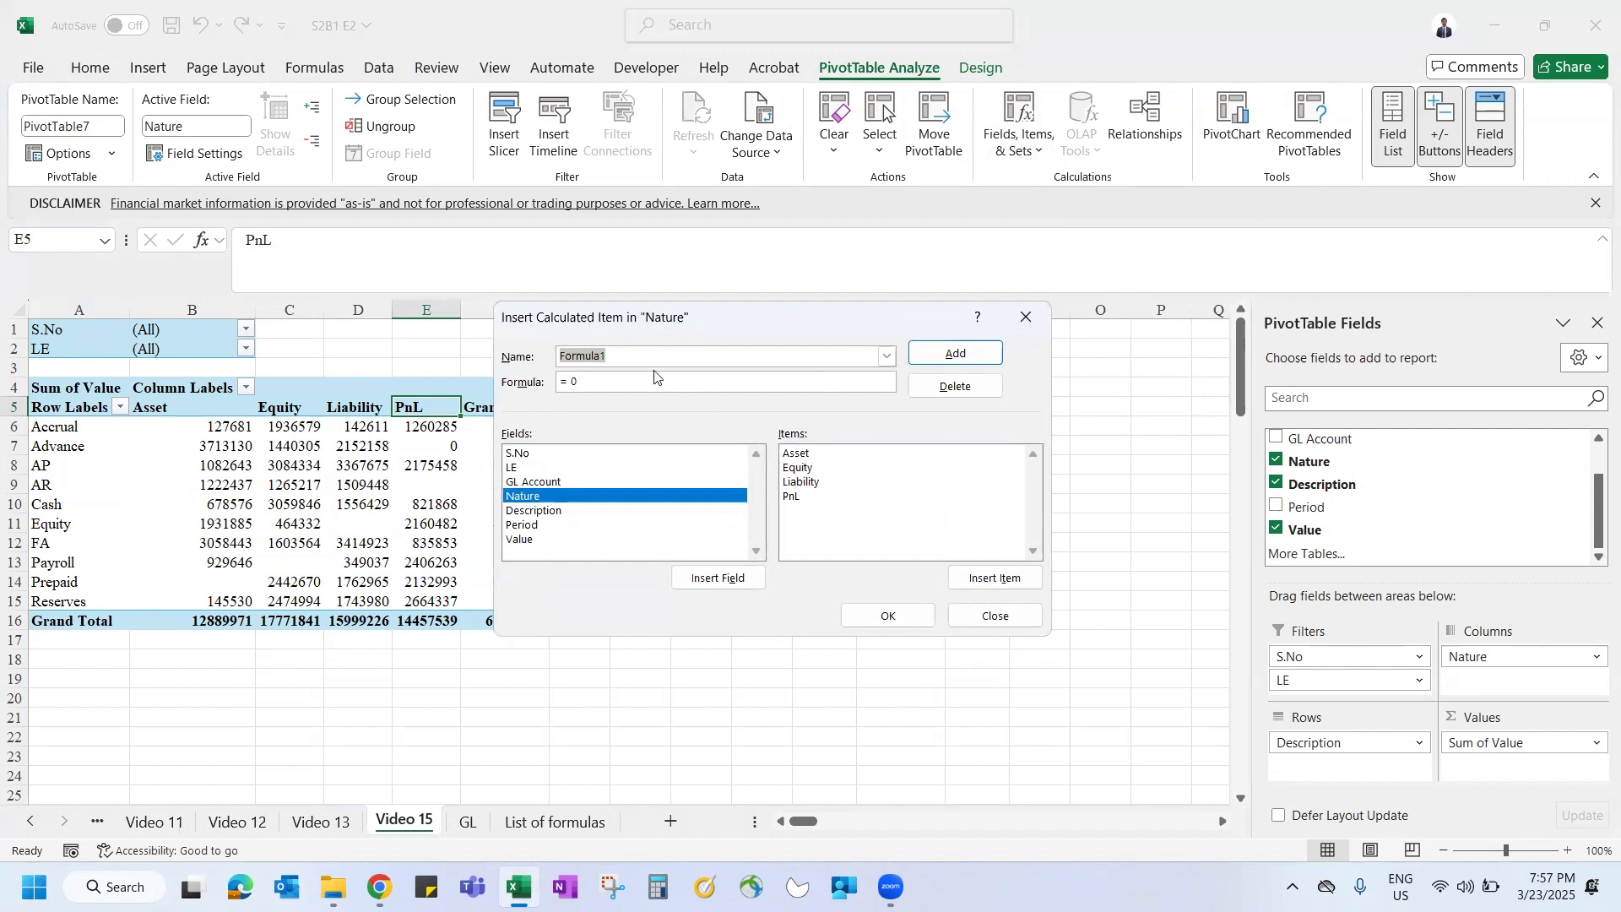
{"action": "type", "text": "Net value"}
{"action": "double_click", "coordinate": [801, 454]}
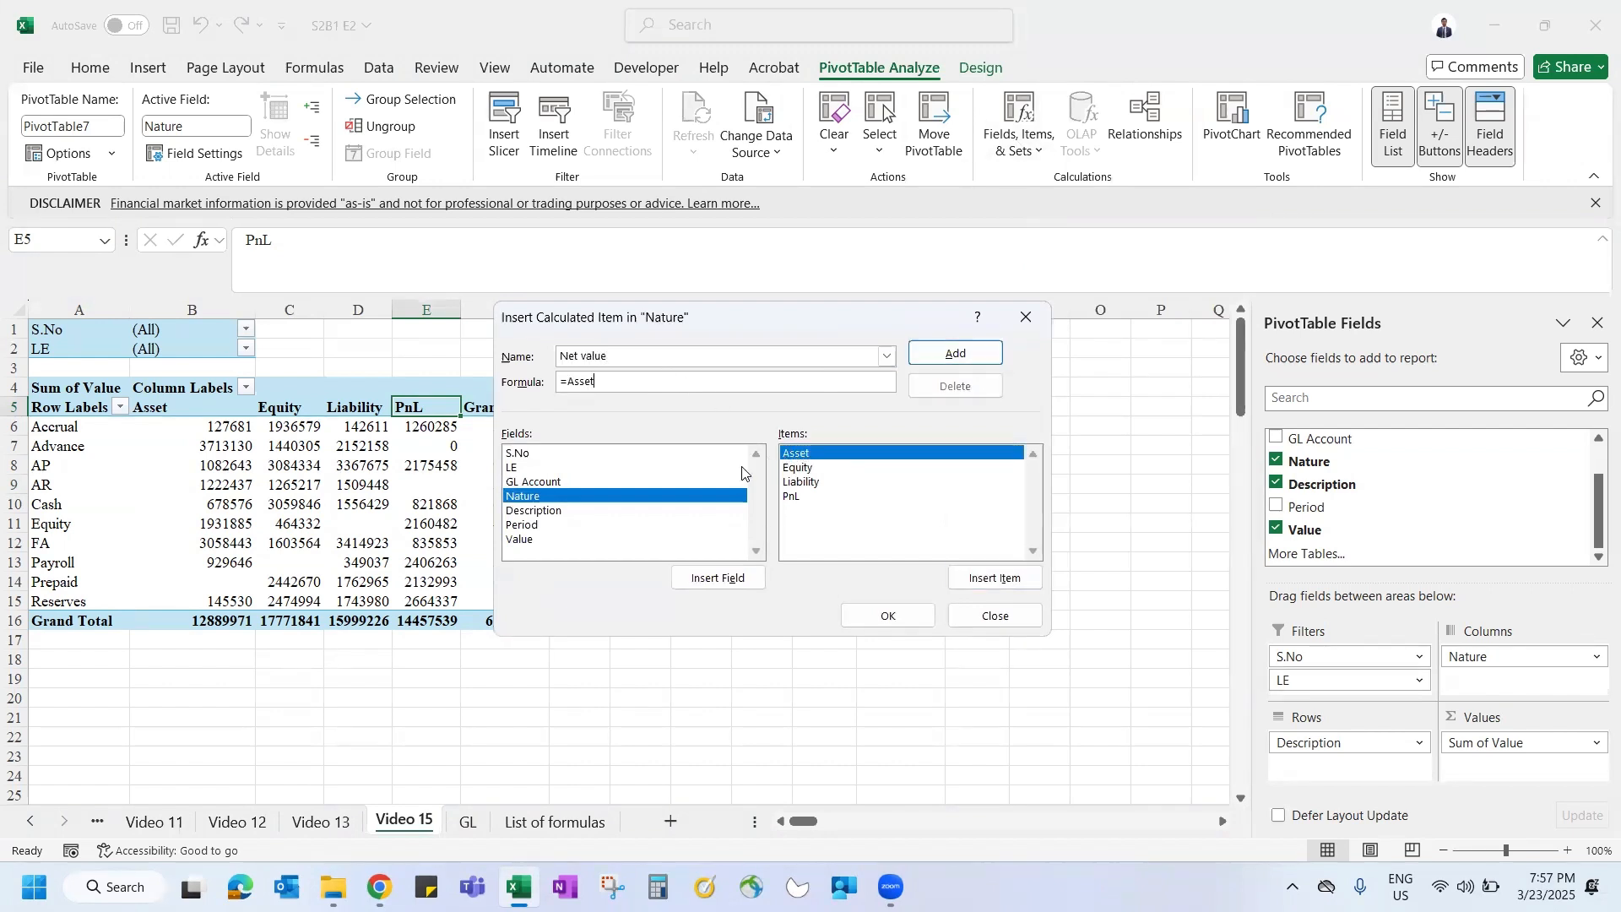
{"action": "type", "text": "-"}
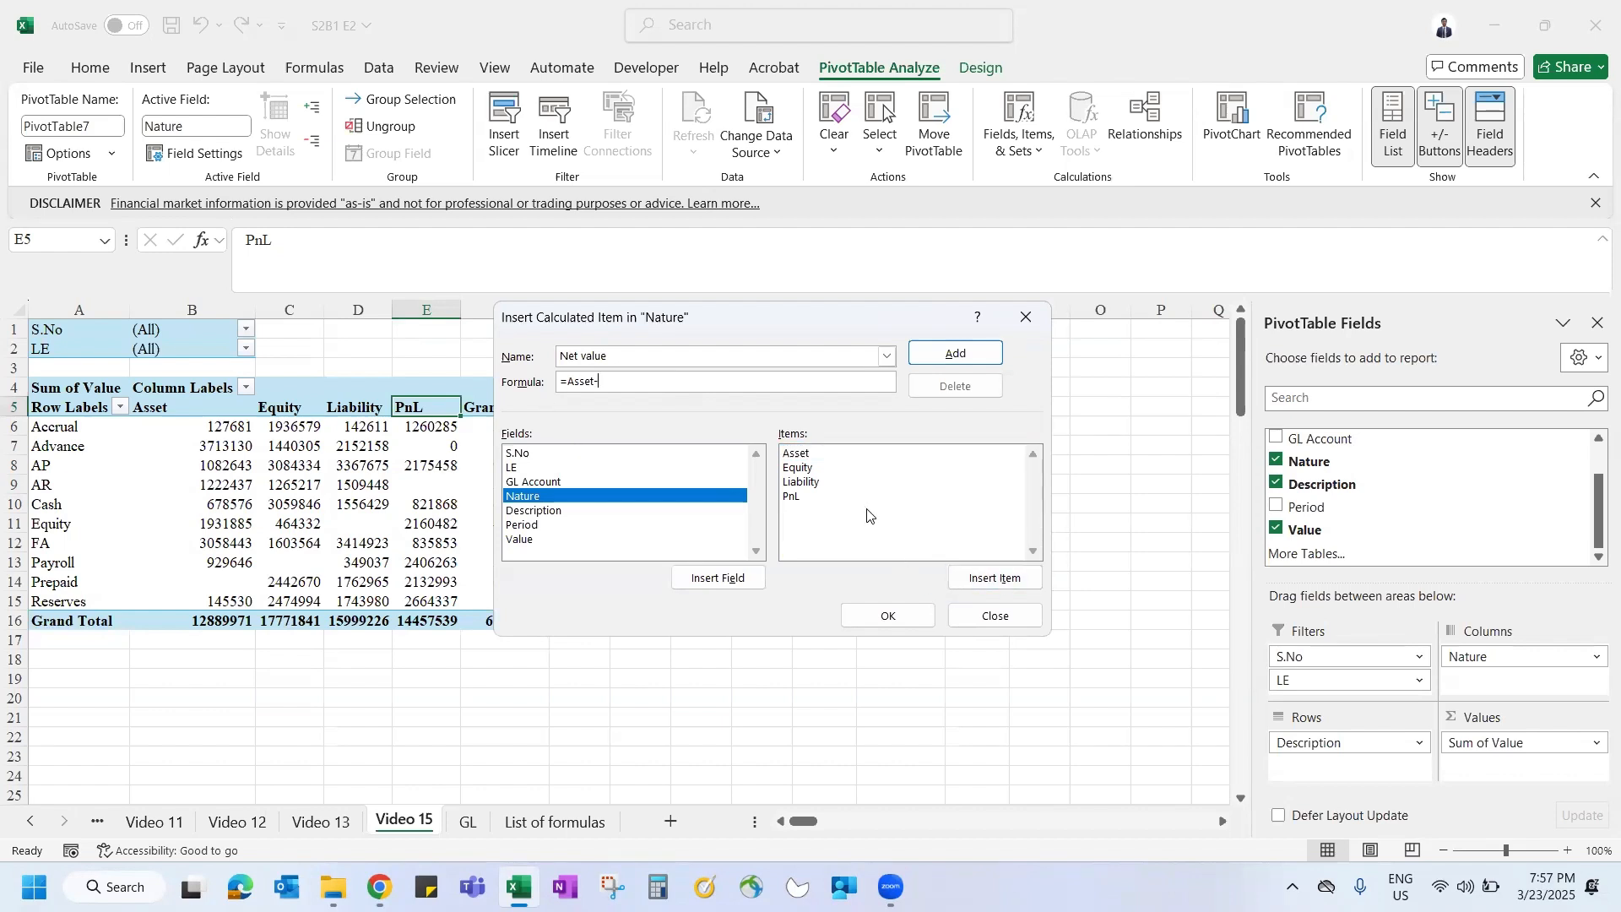
{"action": "double_click", "coordinate": [797, 468]}
{"action": "type", "text": "-"}
{"action": "double_click", "coordinate": [819, 483]}
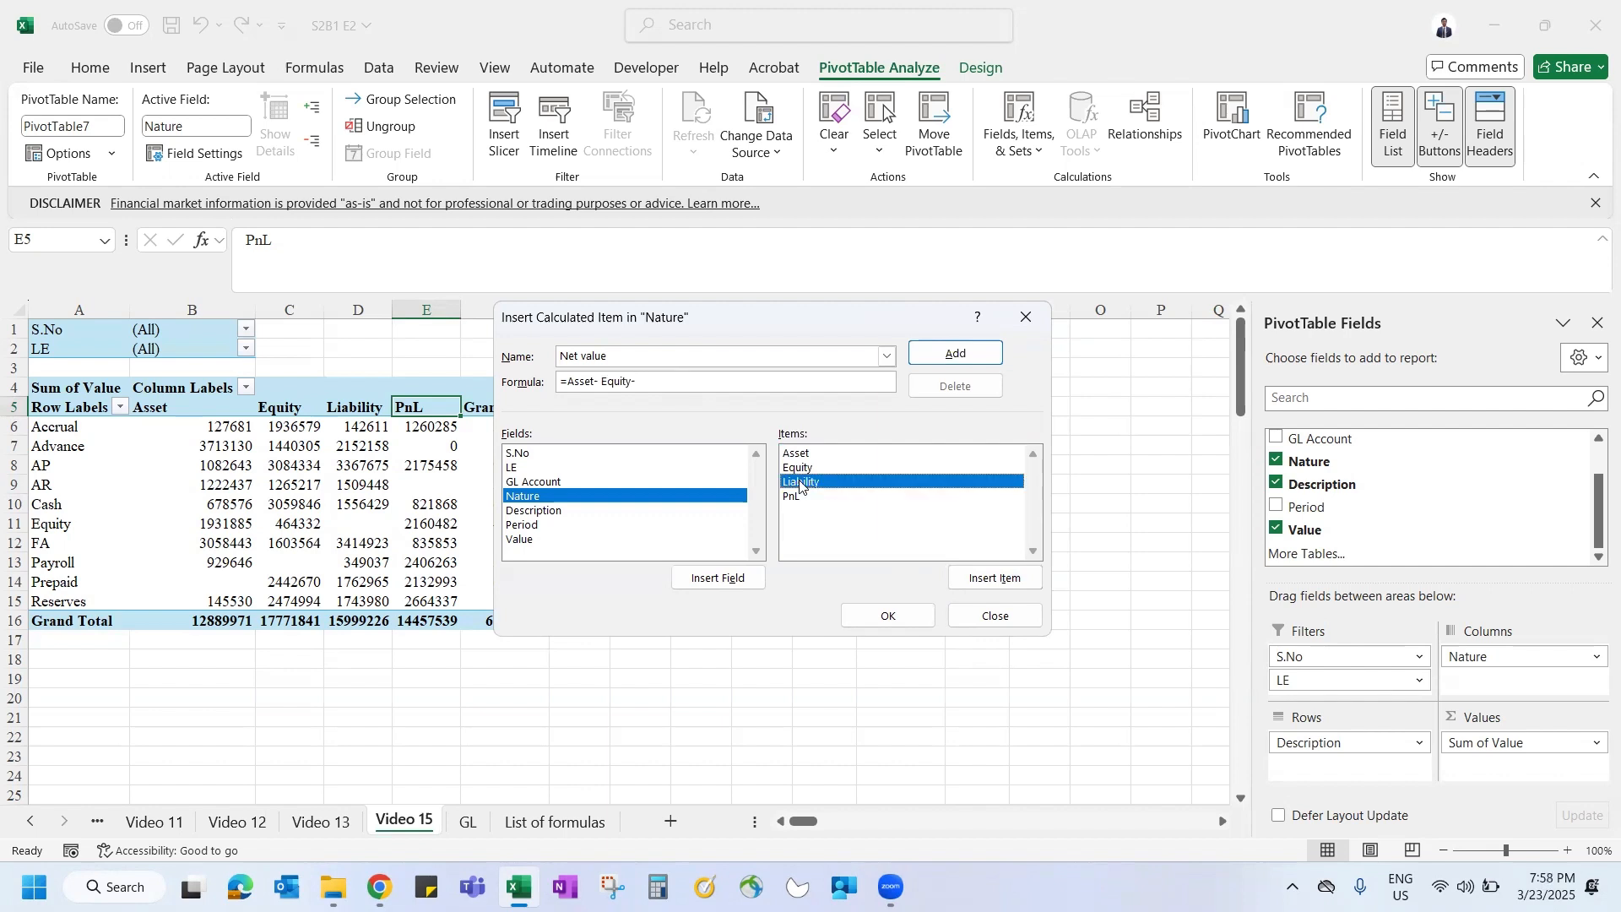
{"action": "left_click", "coordinate": [897, 612]}
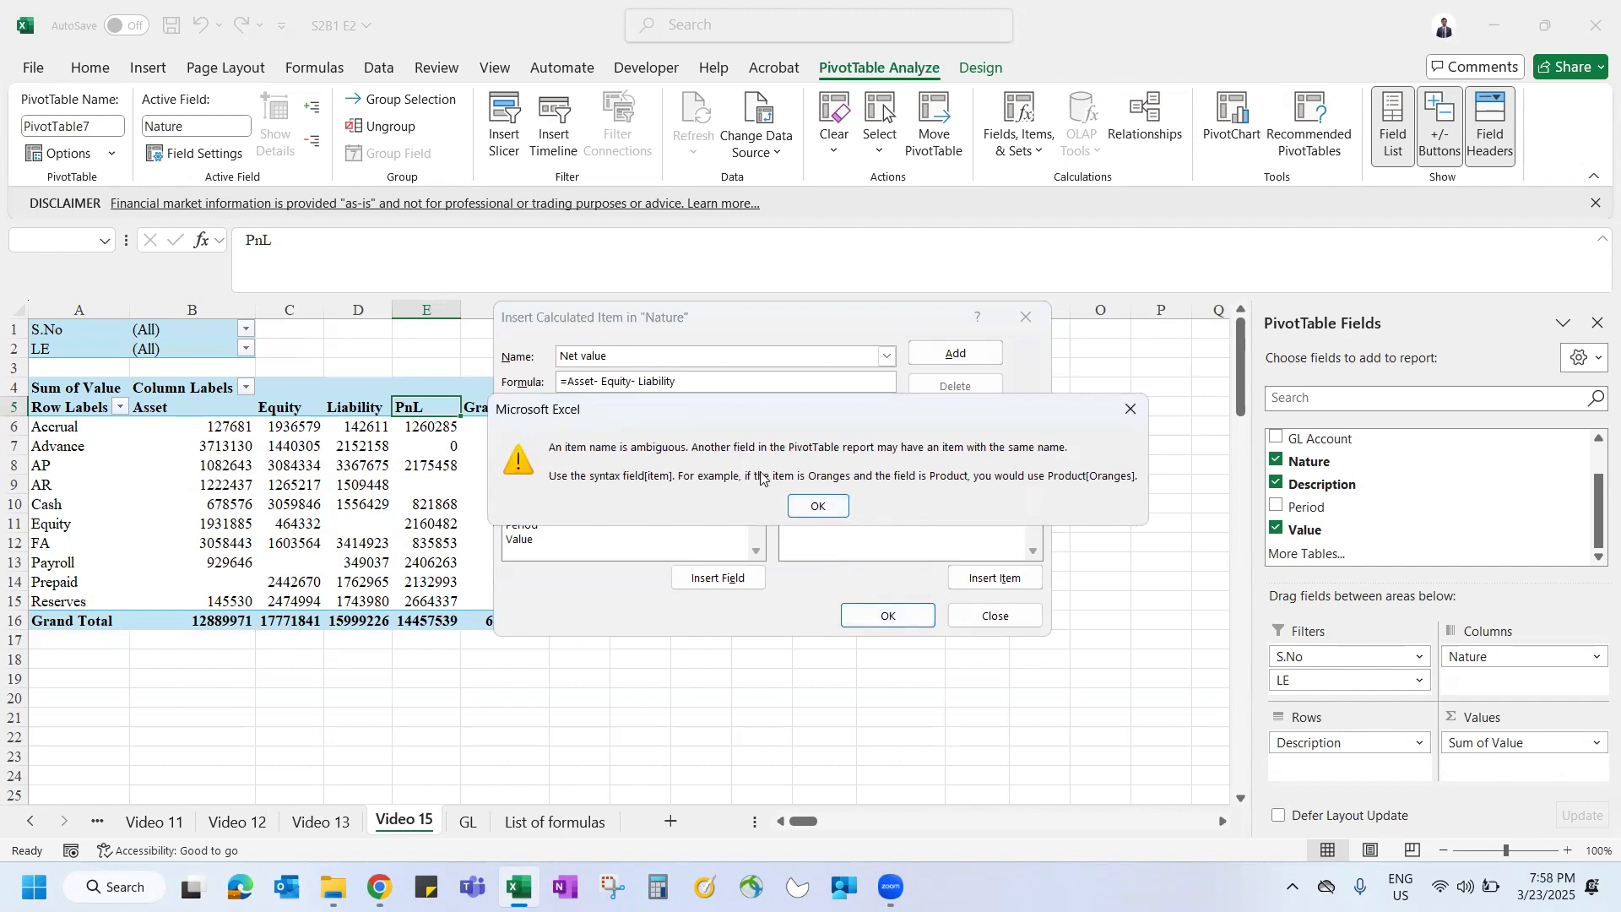
{"action": "left_click", "coordinate": [818, 507]}
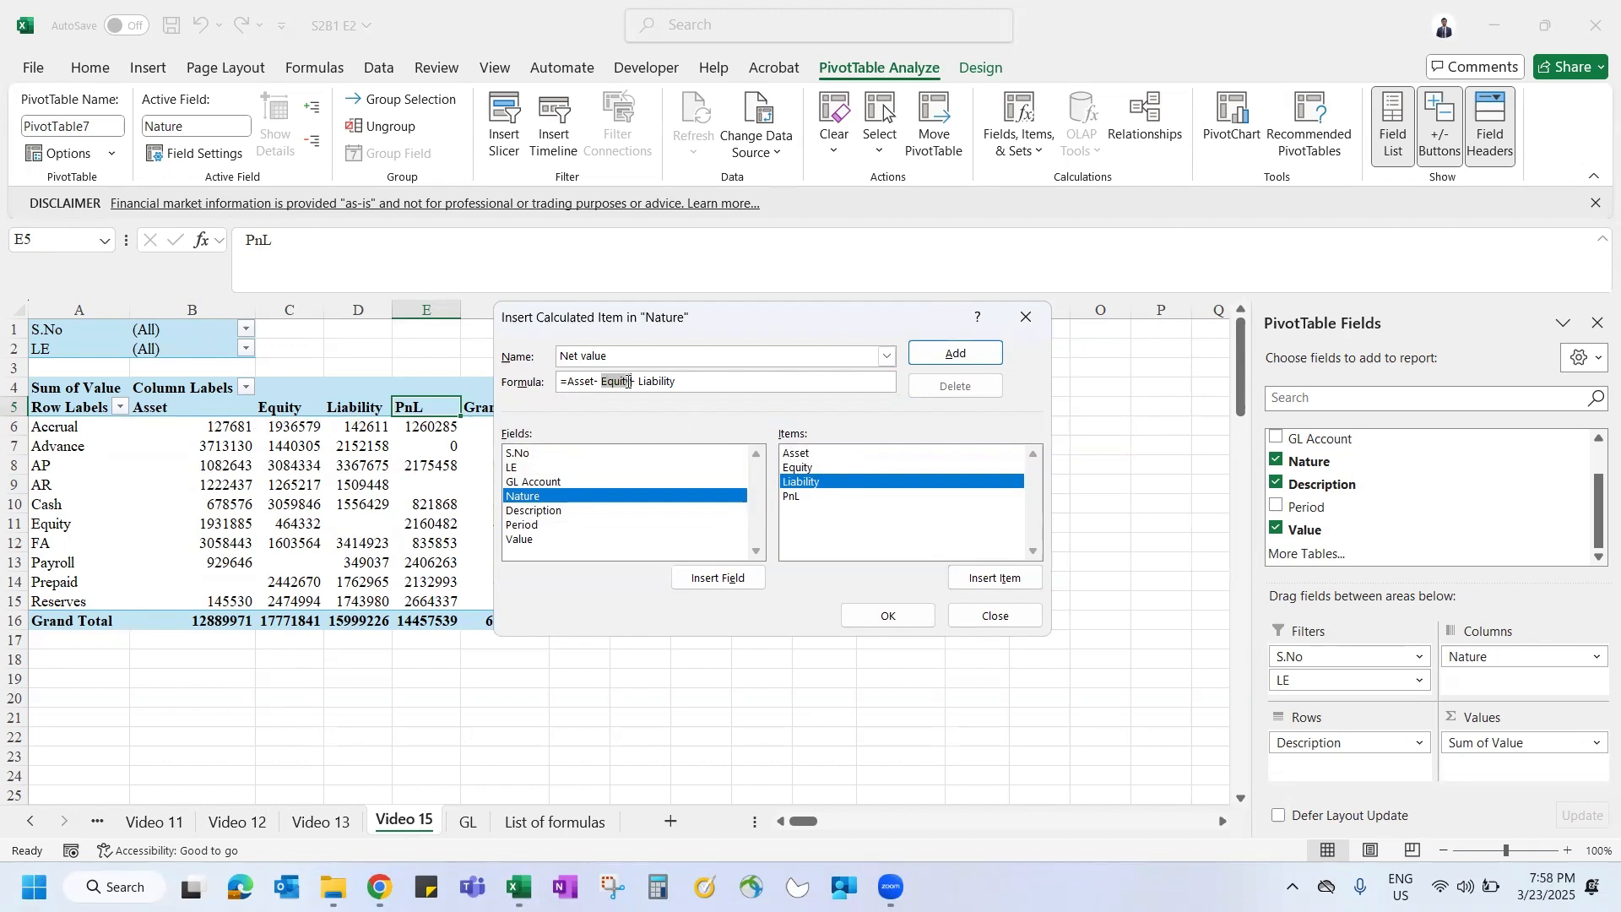
Step: Remove Equity from the formula so it reads =Asset-Liability, create the Net value item, and select its values in F6:F15
{"action": "key", "text": "Delete"}
{"action": "key", "text": "Delete"}
{"action": "key", "text": "Delete"}
{"action": "key", "text": "Delete"}
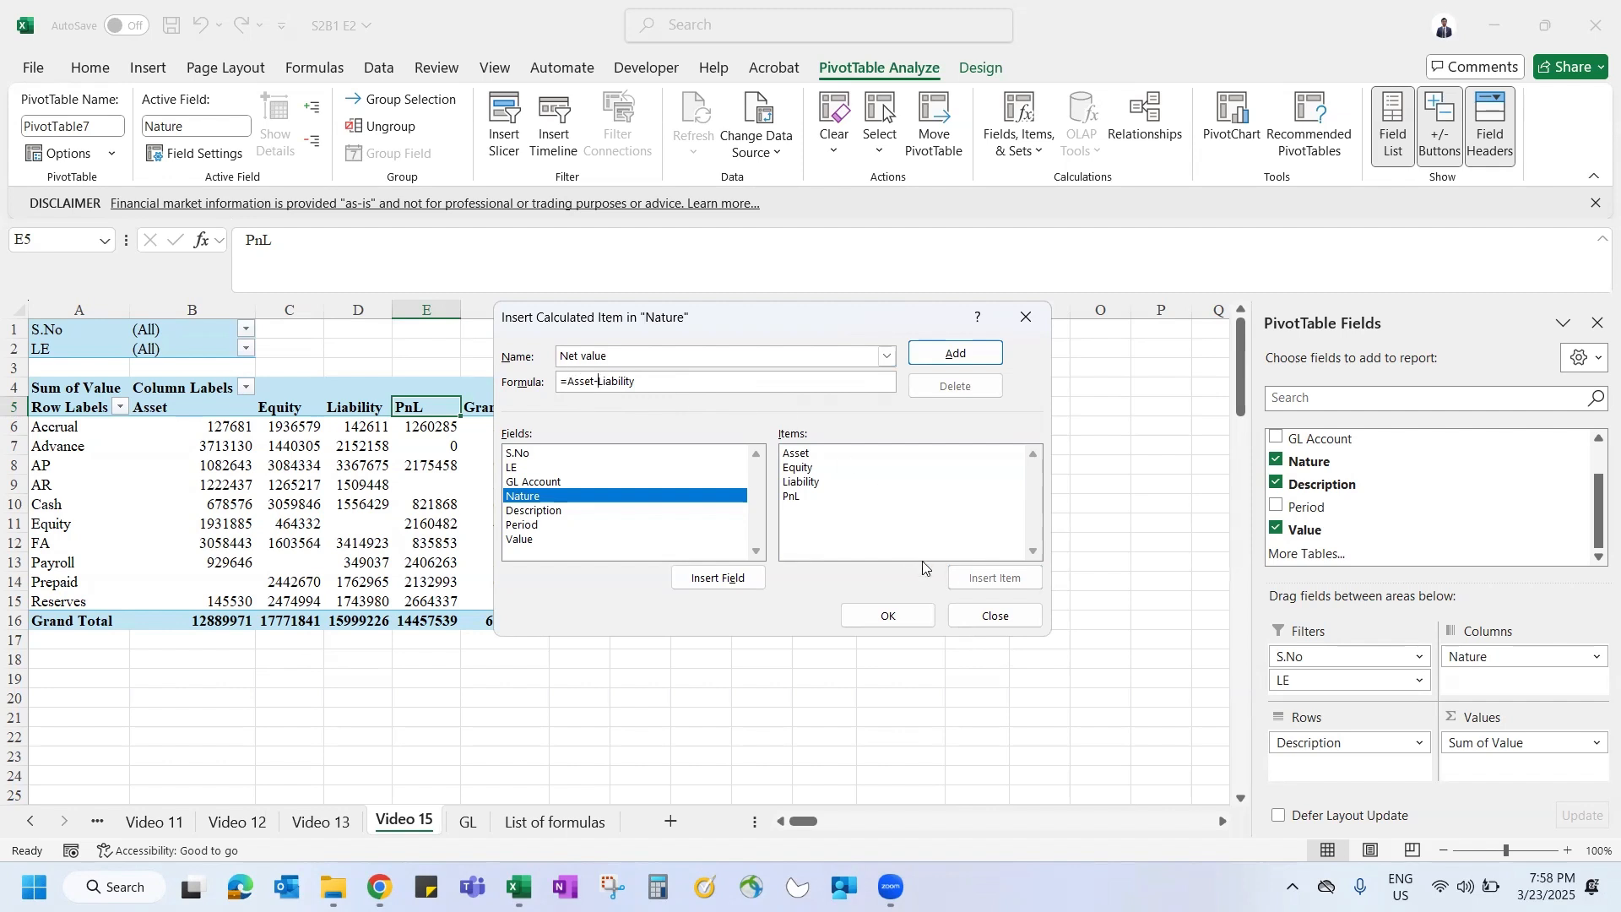
{"action": "left_click", "coordinate": [888, 618]}
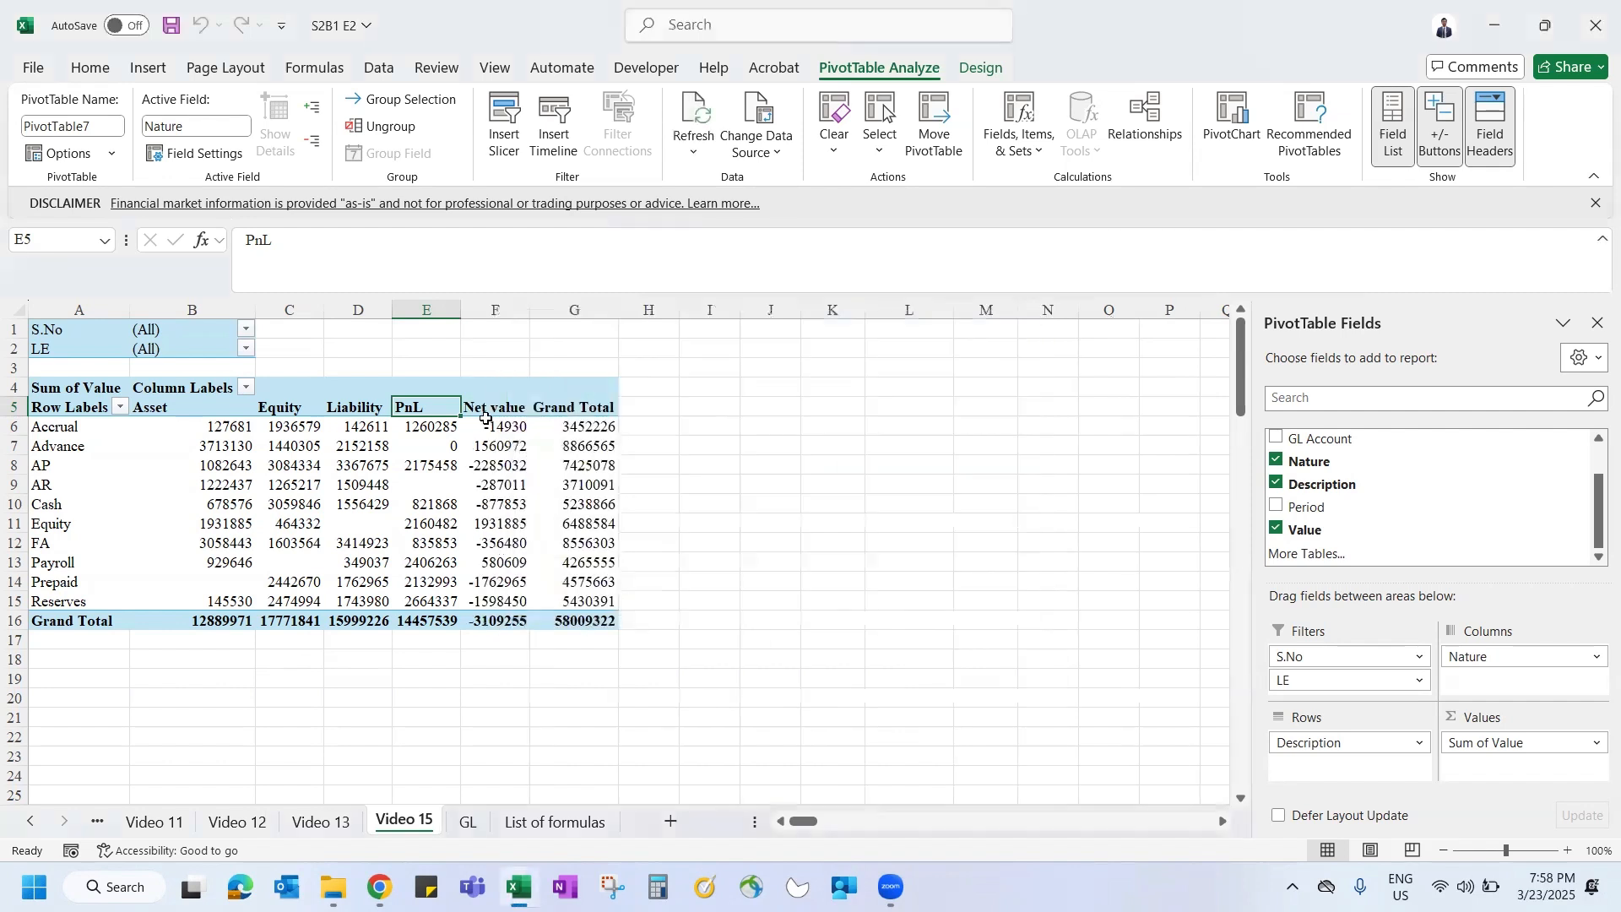
{"action": "left_click_drag", "start_coordinate": [487, 420], "coordinate": [496, 601]}
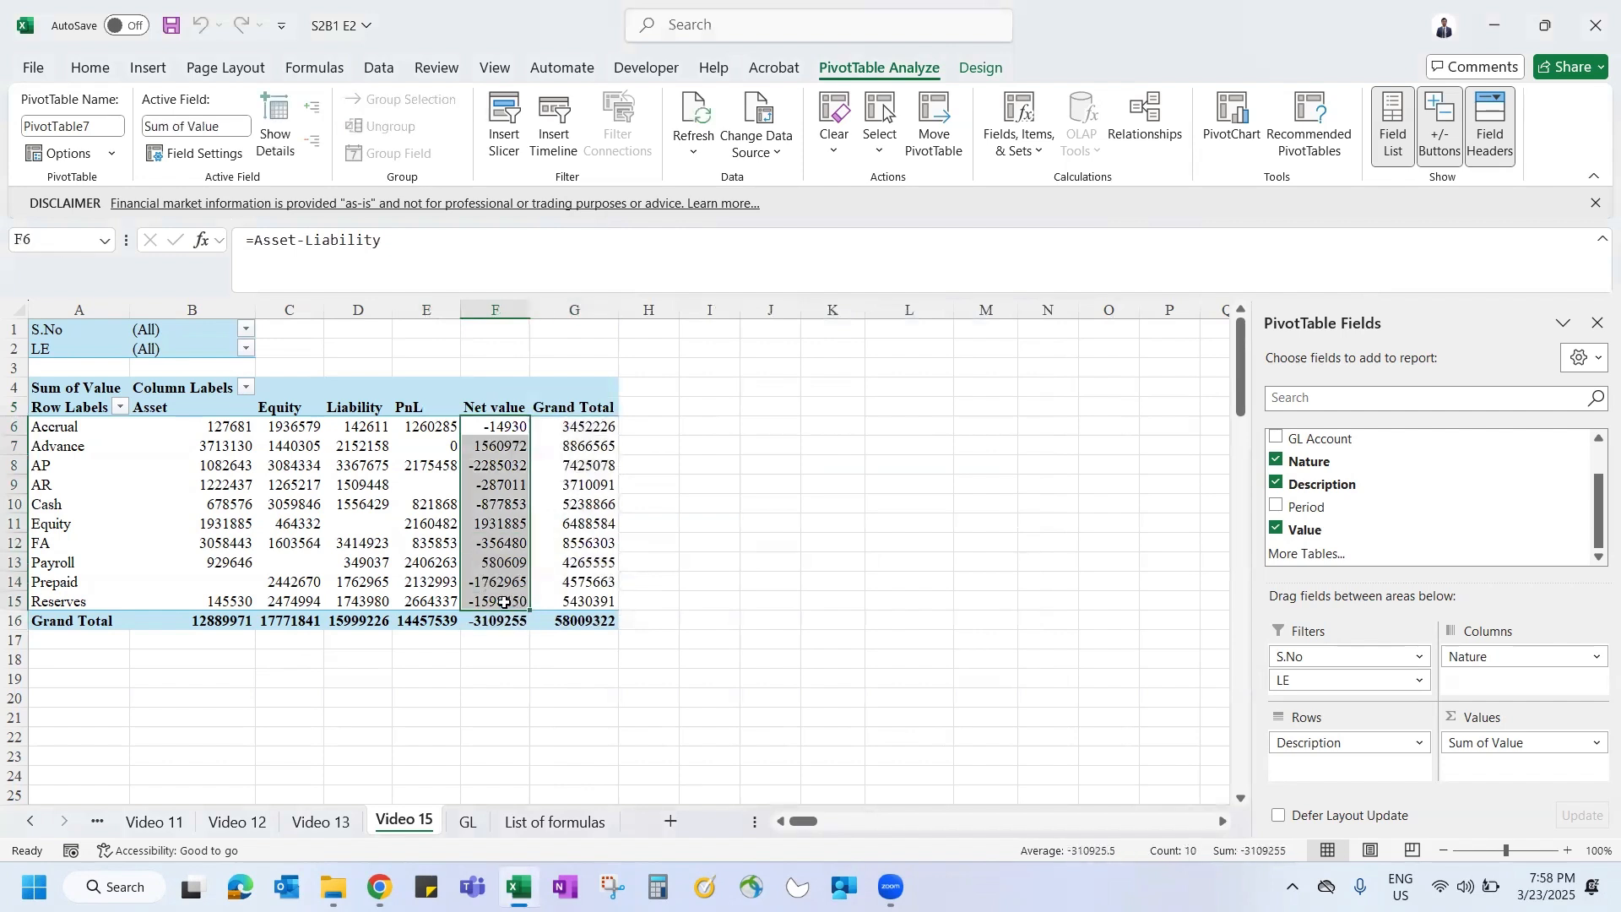
Step: Rename the Equity column label in C5 as "Equity & Reserves"
{"action": "left_click", "coordinate": [275, 408]}
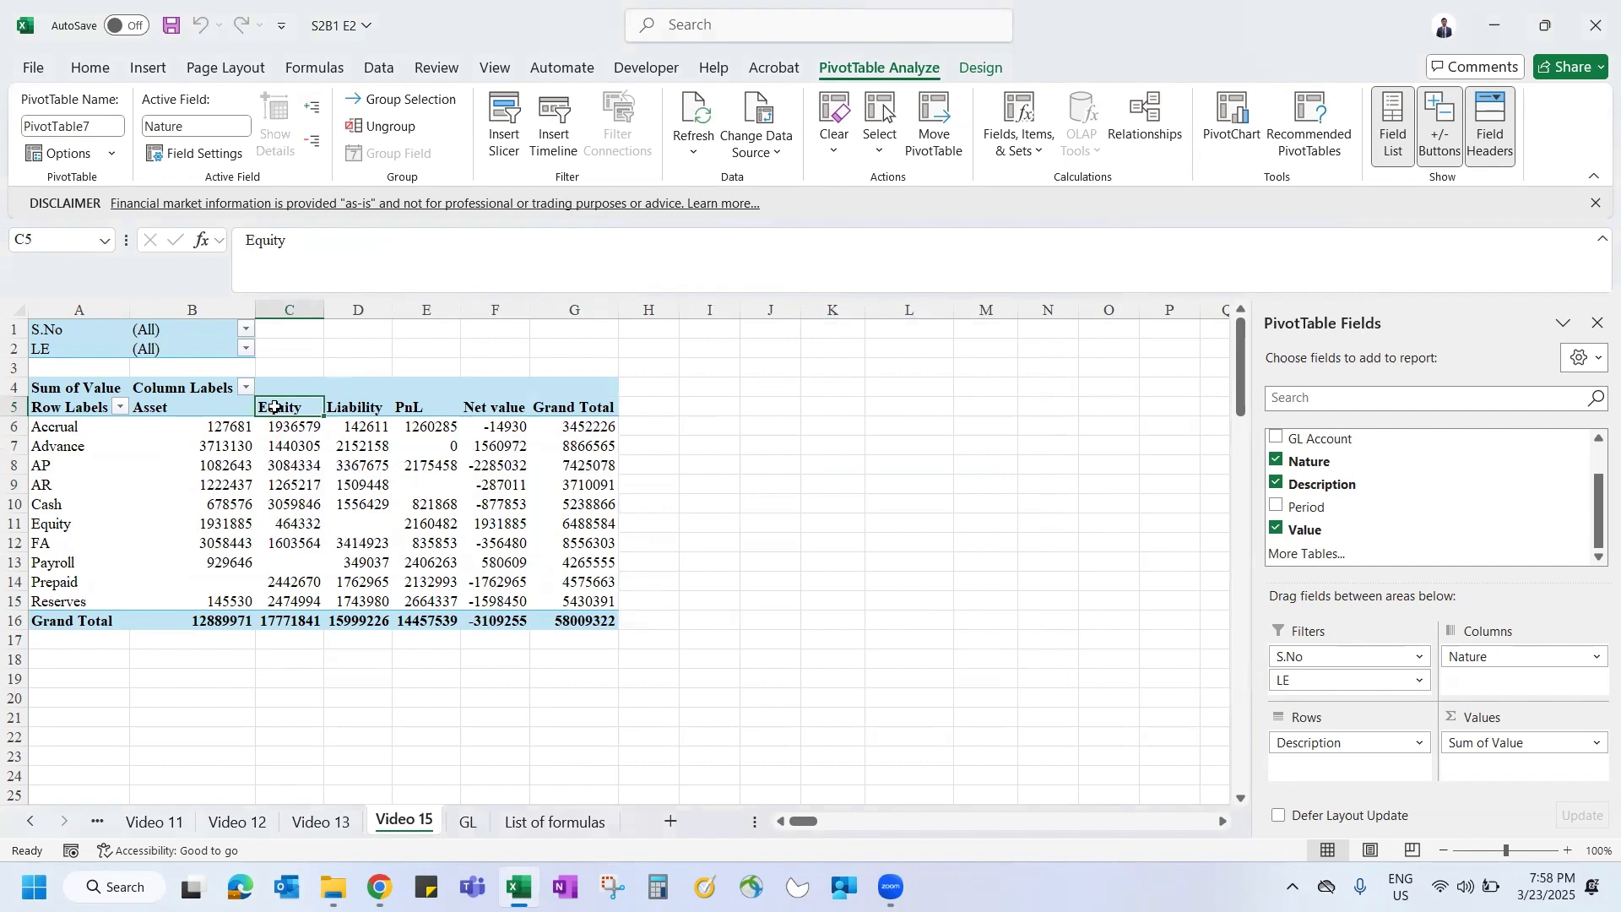
{"action": "left_click", "coordinate": [324, 264]}
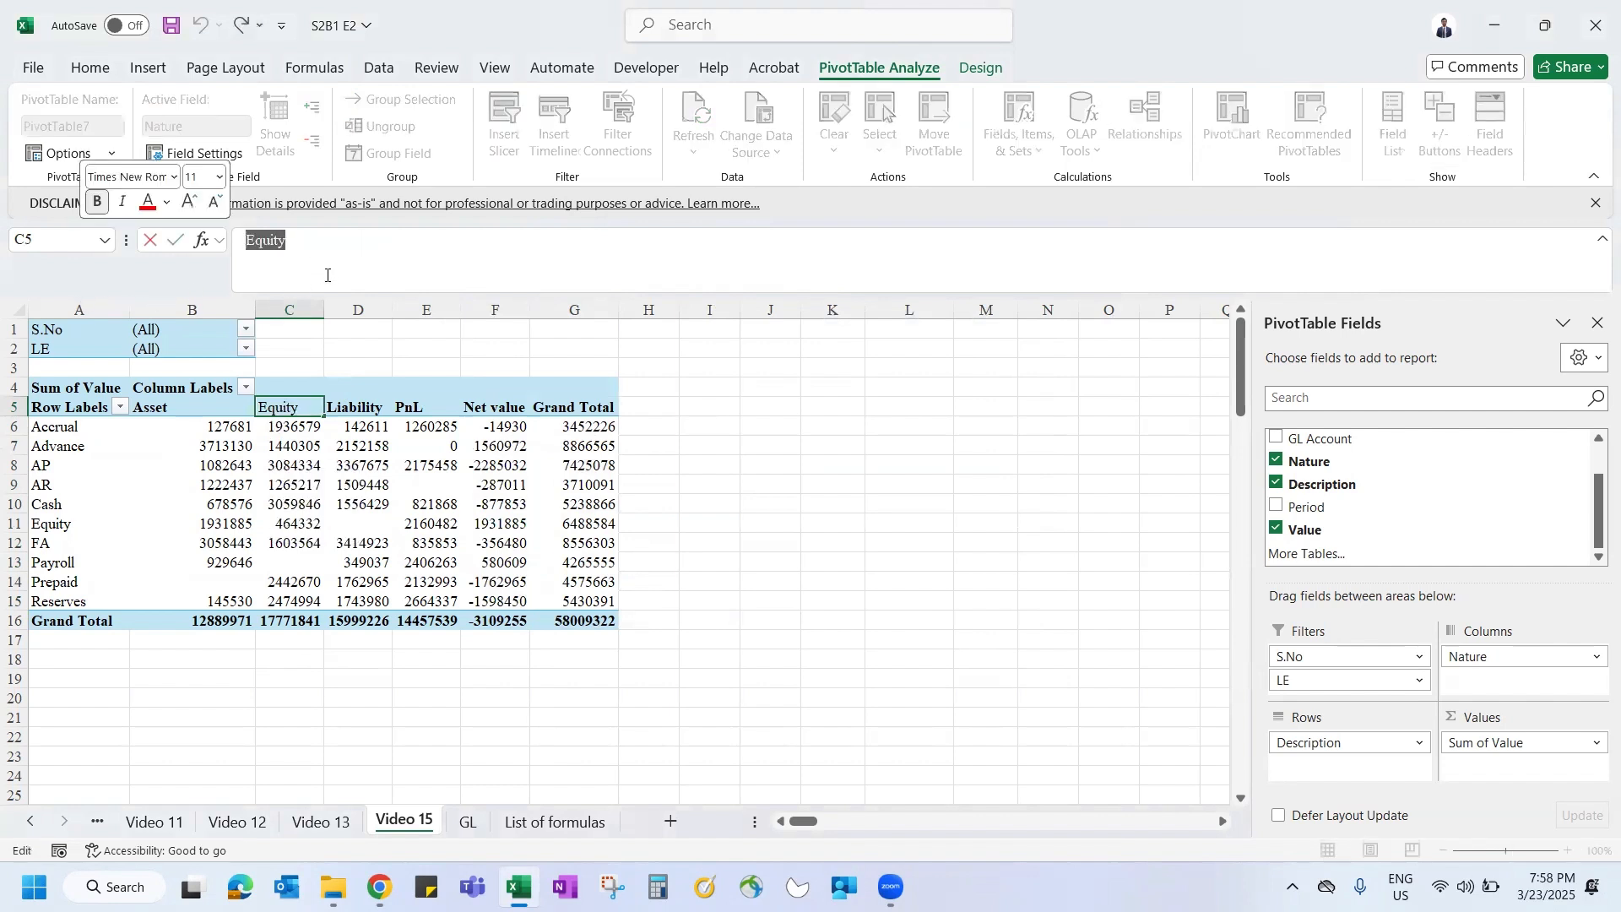
{"action": "type", "text": "& R"}
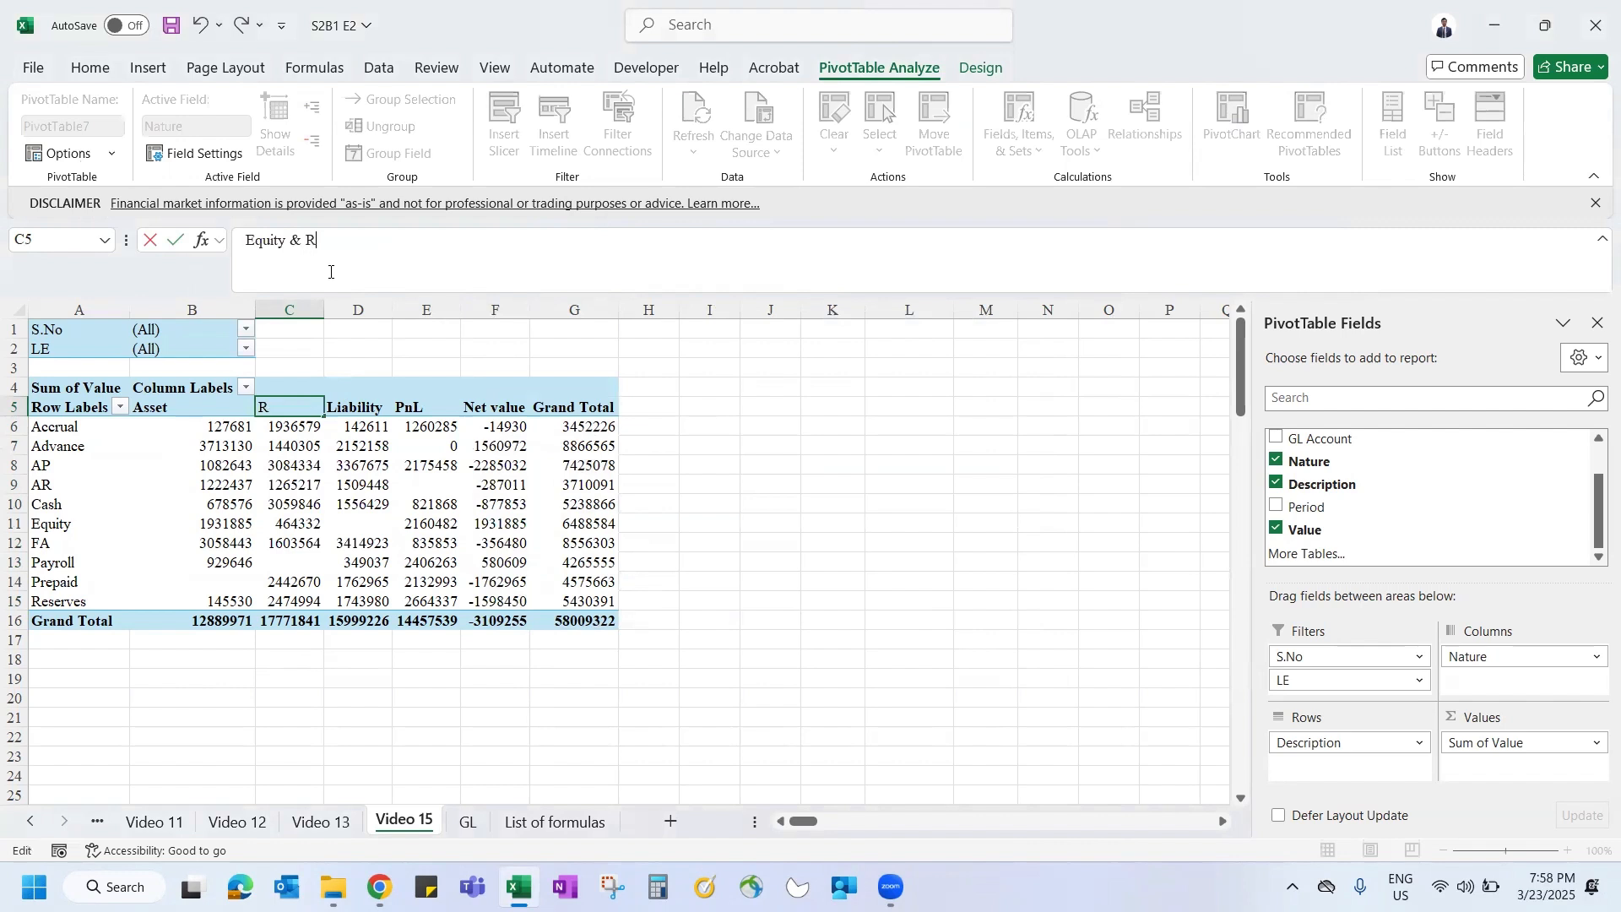
{"action": "type", "text": "eser"}
{"action": "key", "text": "BackSpace"}
{"action": "type", "text": "er"}
{"action": "key", "text": "Return"}
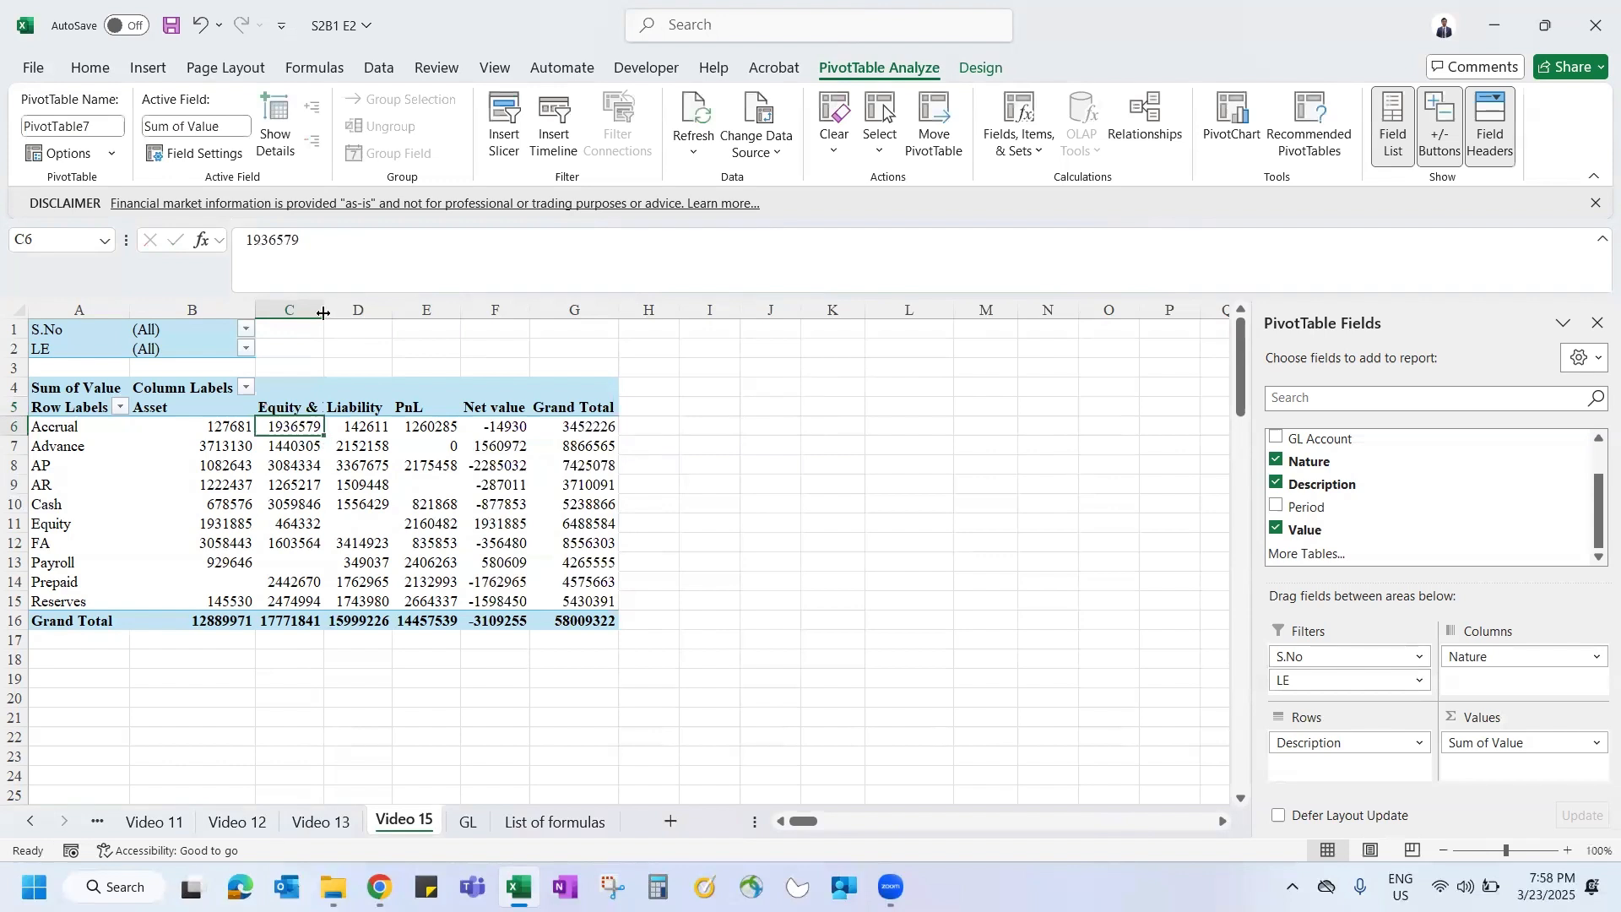
Step: Open the calculated items of the Nature field from the PnL label and load the existing Net value item for editing
{"action": "left_click", "coordinate": [447, 506]}
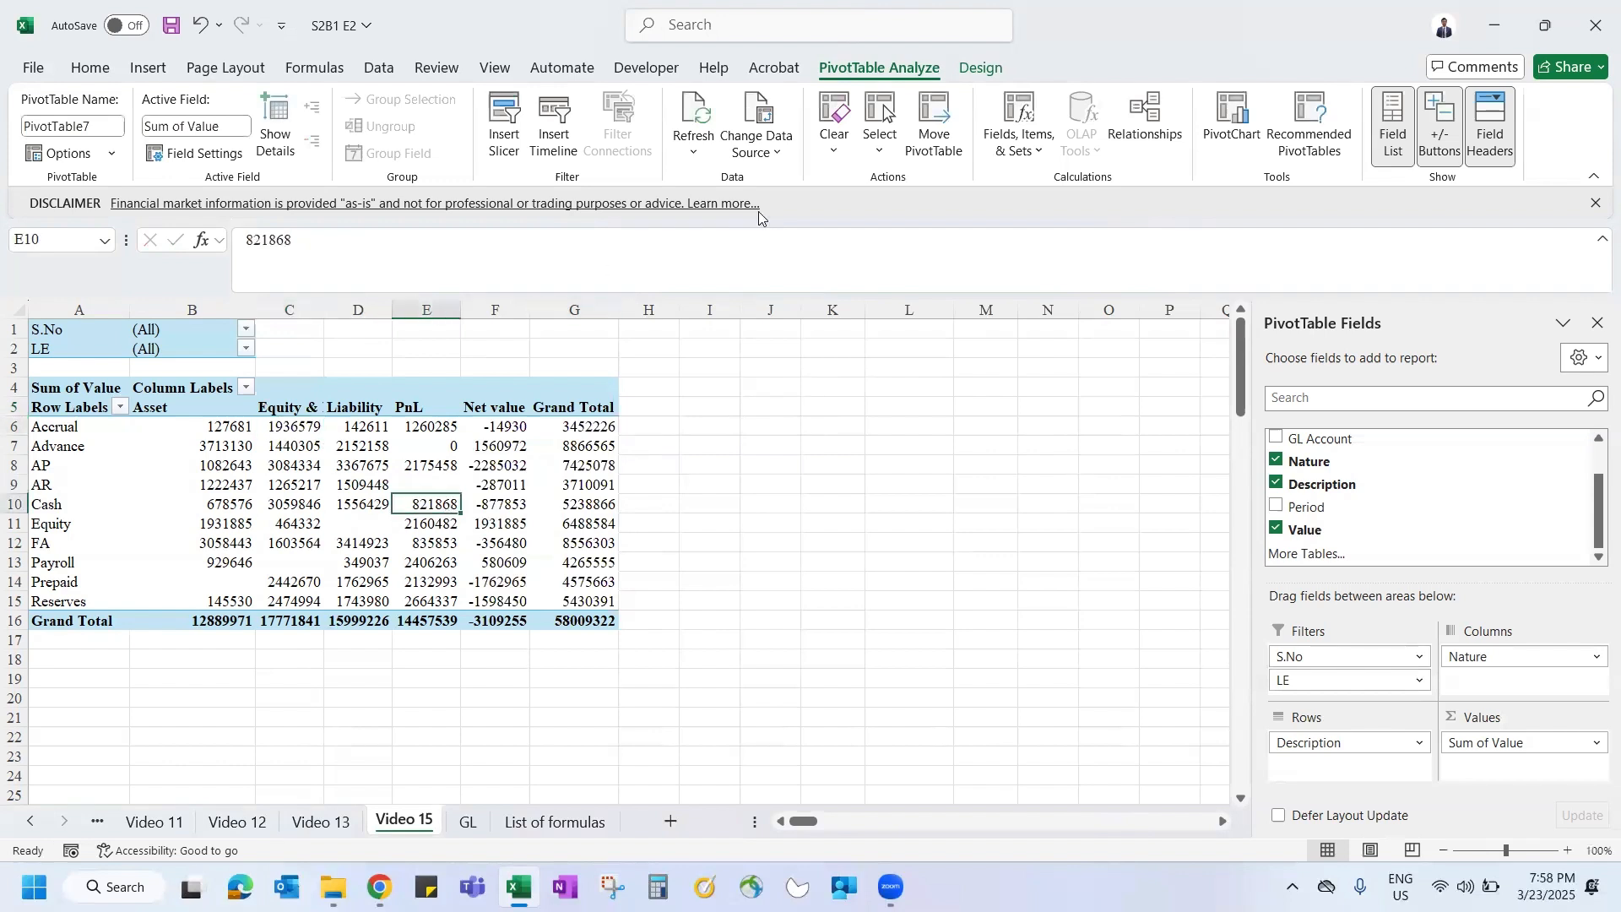
{"action": "left_click", "coordinate": [1011, 118]}
{"action": "key", "text": "Escape"}
{"action": "left_click", "coordinate": [437, 415]}
{"action": "left_click", "coordinate": [1018, 127]}
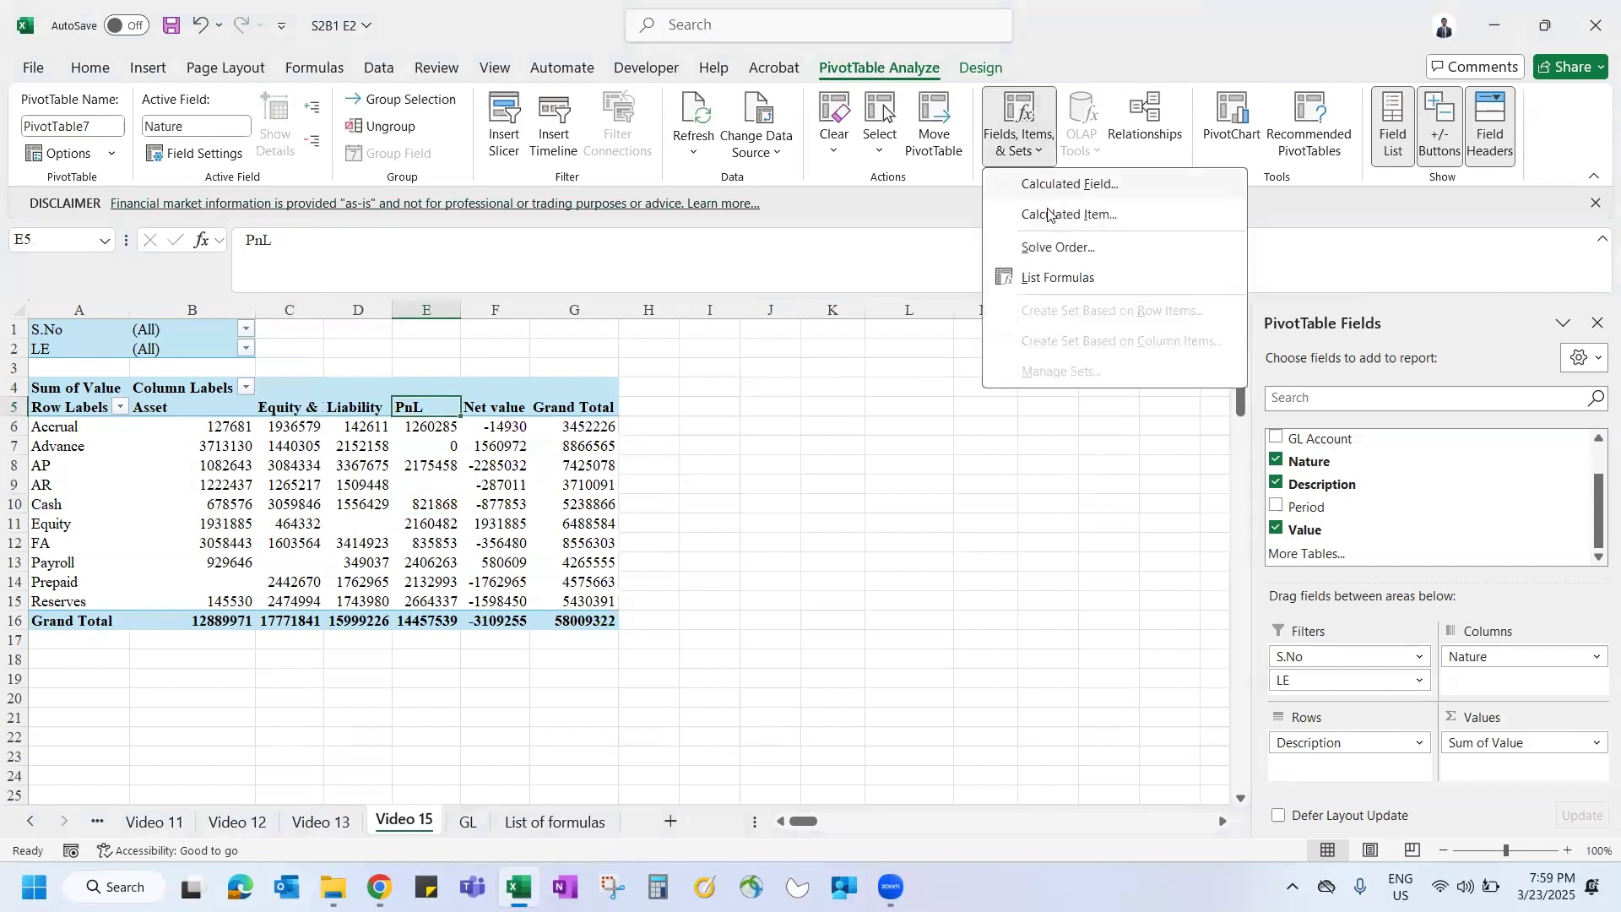
{"action": "key", "text": "Escape"}
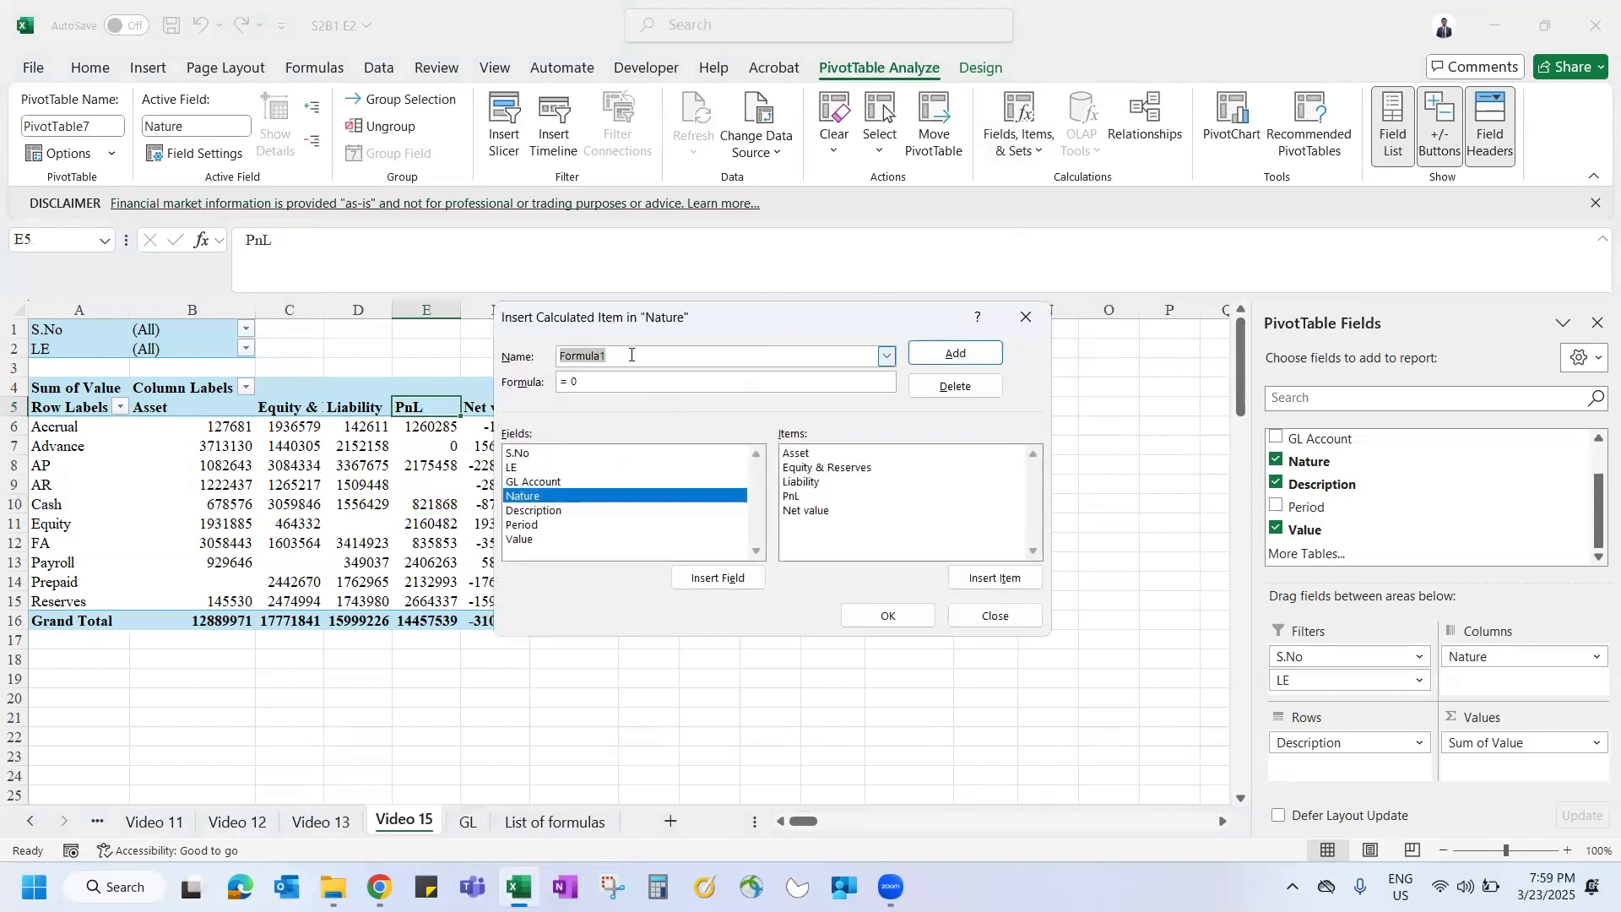
{"action": "left_click", "coordinate": [803, 511]}
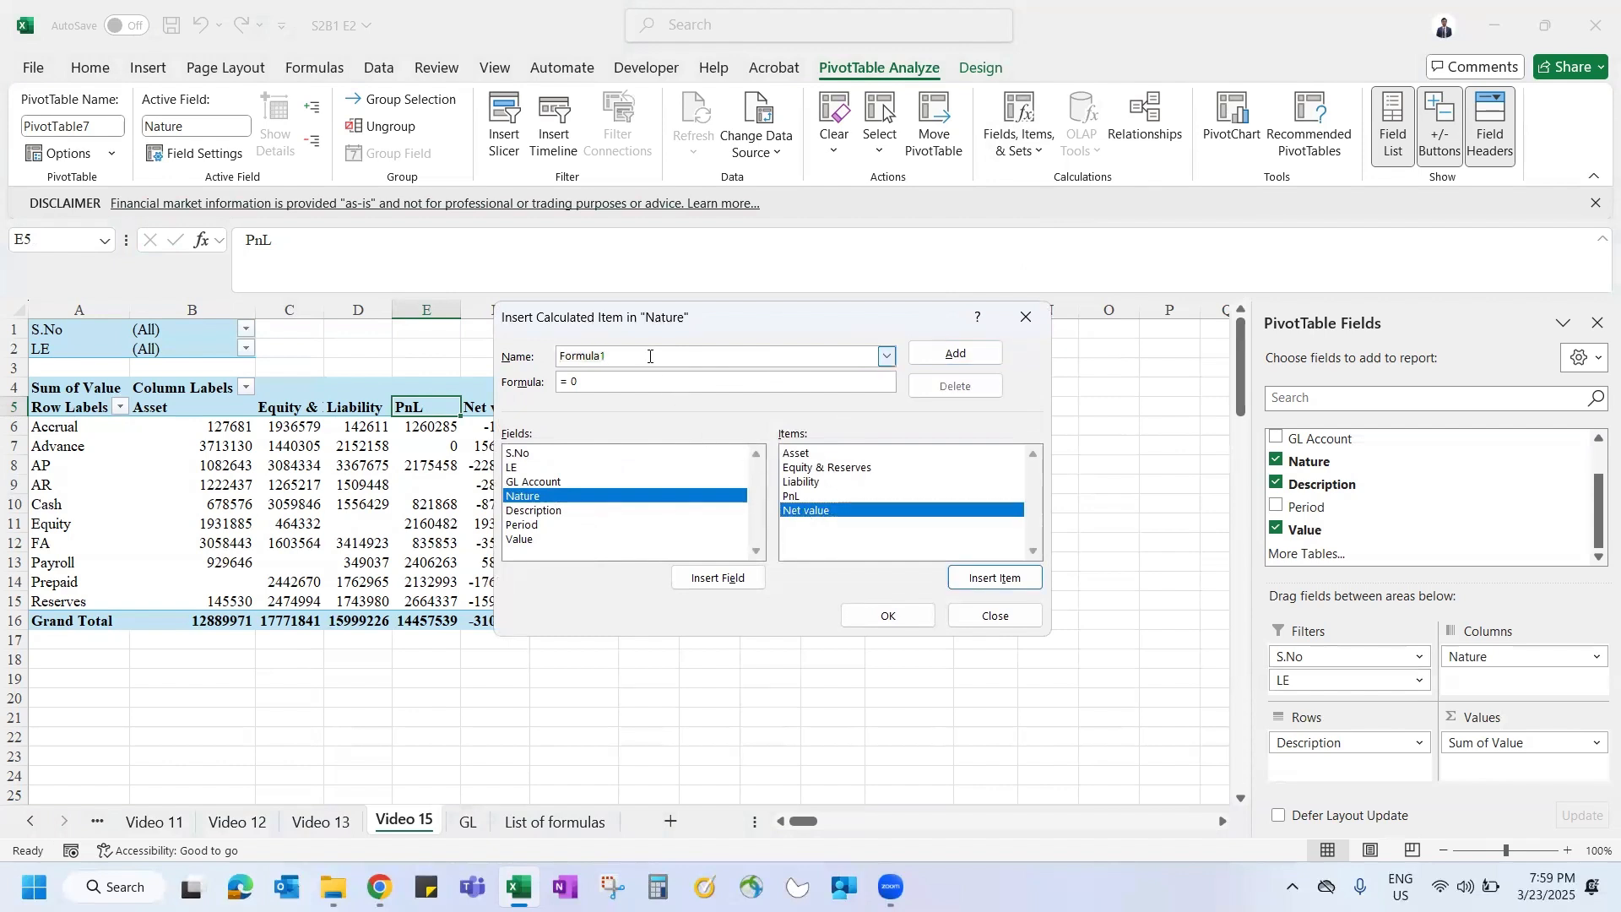
{"action": "left_click", "coordinate": [885, 356]}
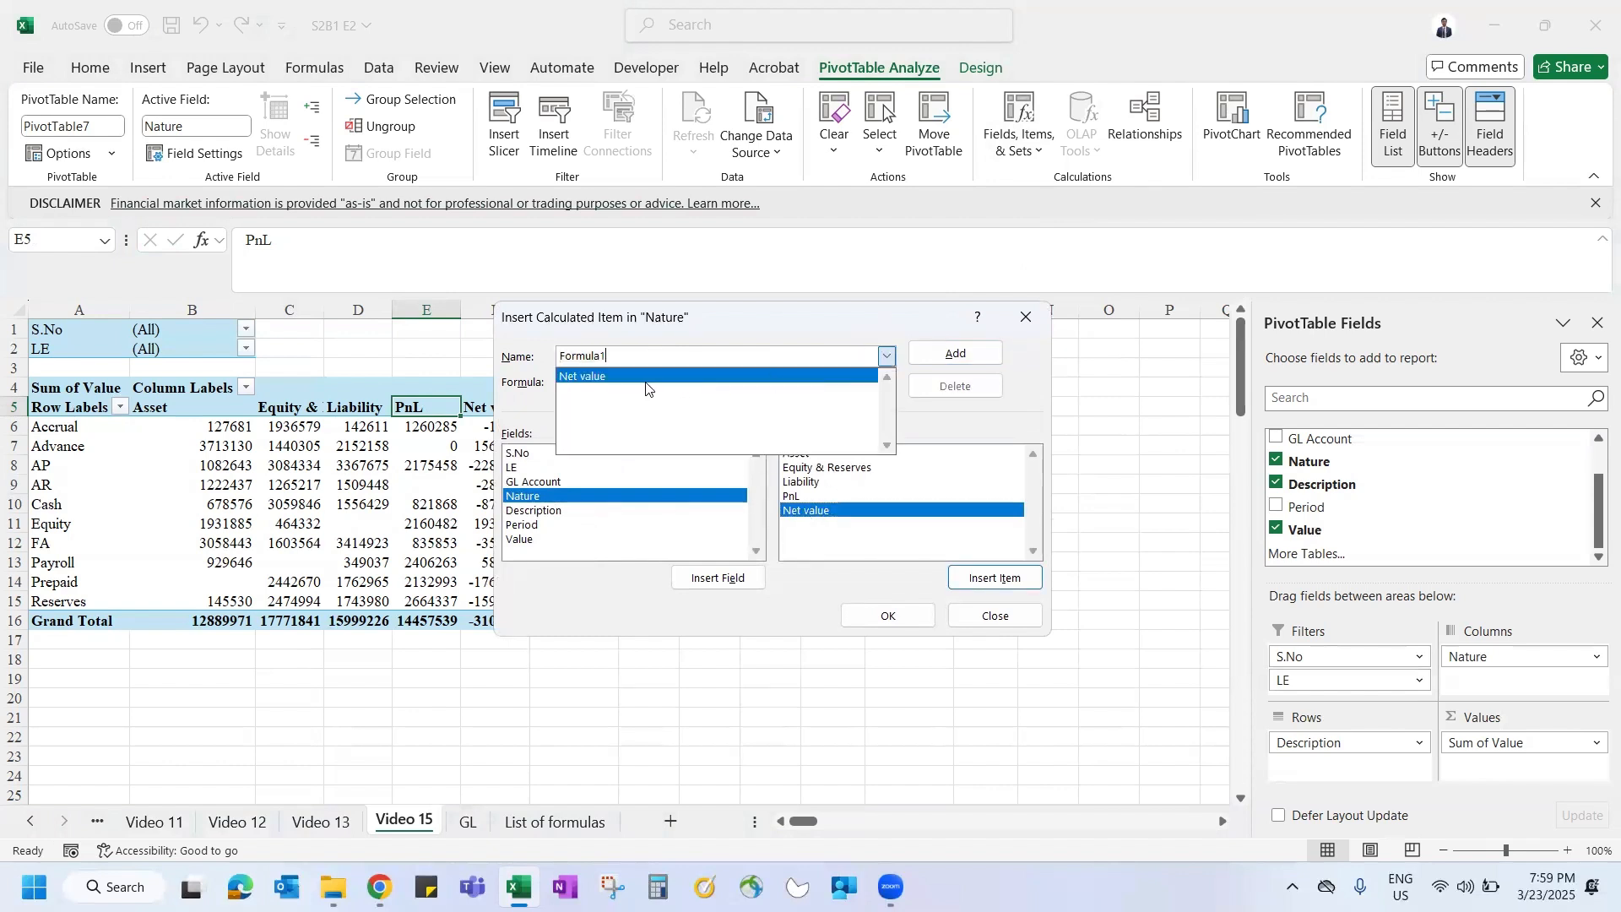
{"action": "left_click", "coordinate": [646, 378]}
Step: Change the Net value formula to =Asset-Liability-'Equity & Reserves', apply it, and select the item's values in F6:F15
{"action": "left_click", "coordinate": [652, 387]}
{"action": "type", "text": "-Liability-"}
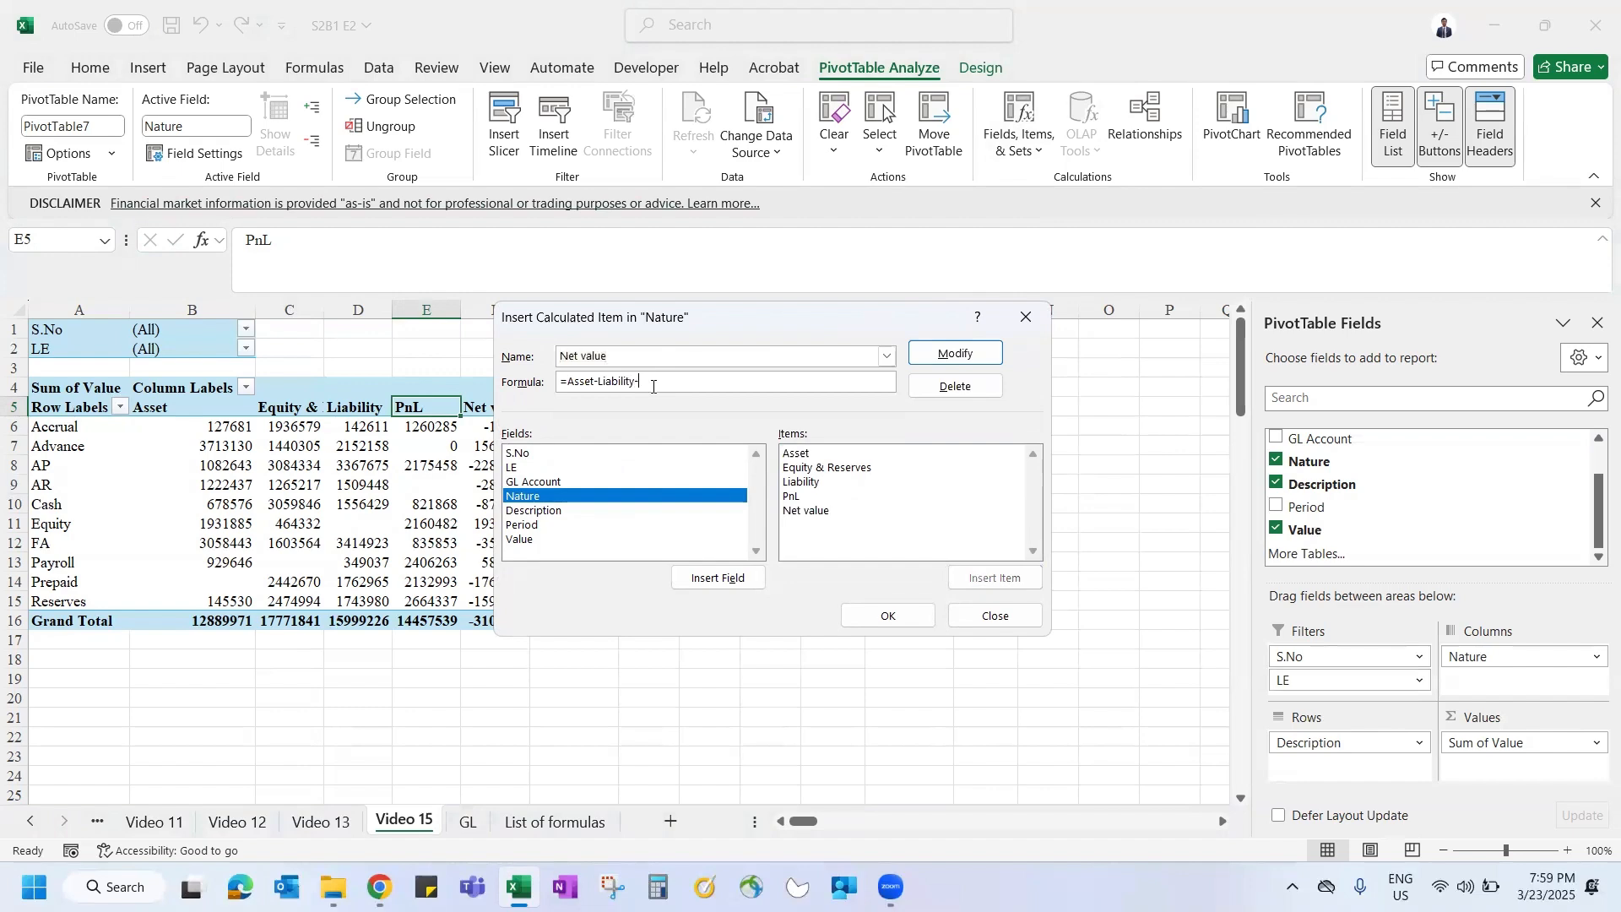
{"action": "double_click", "coordinate": [836, 467]}
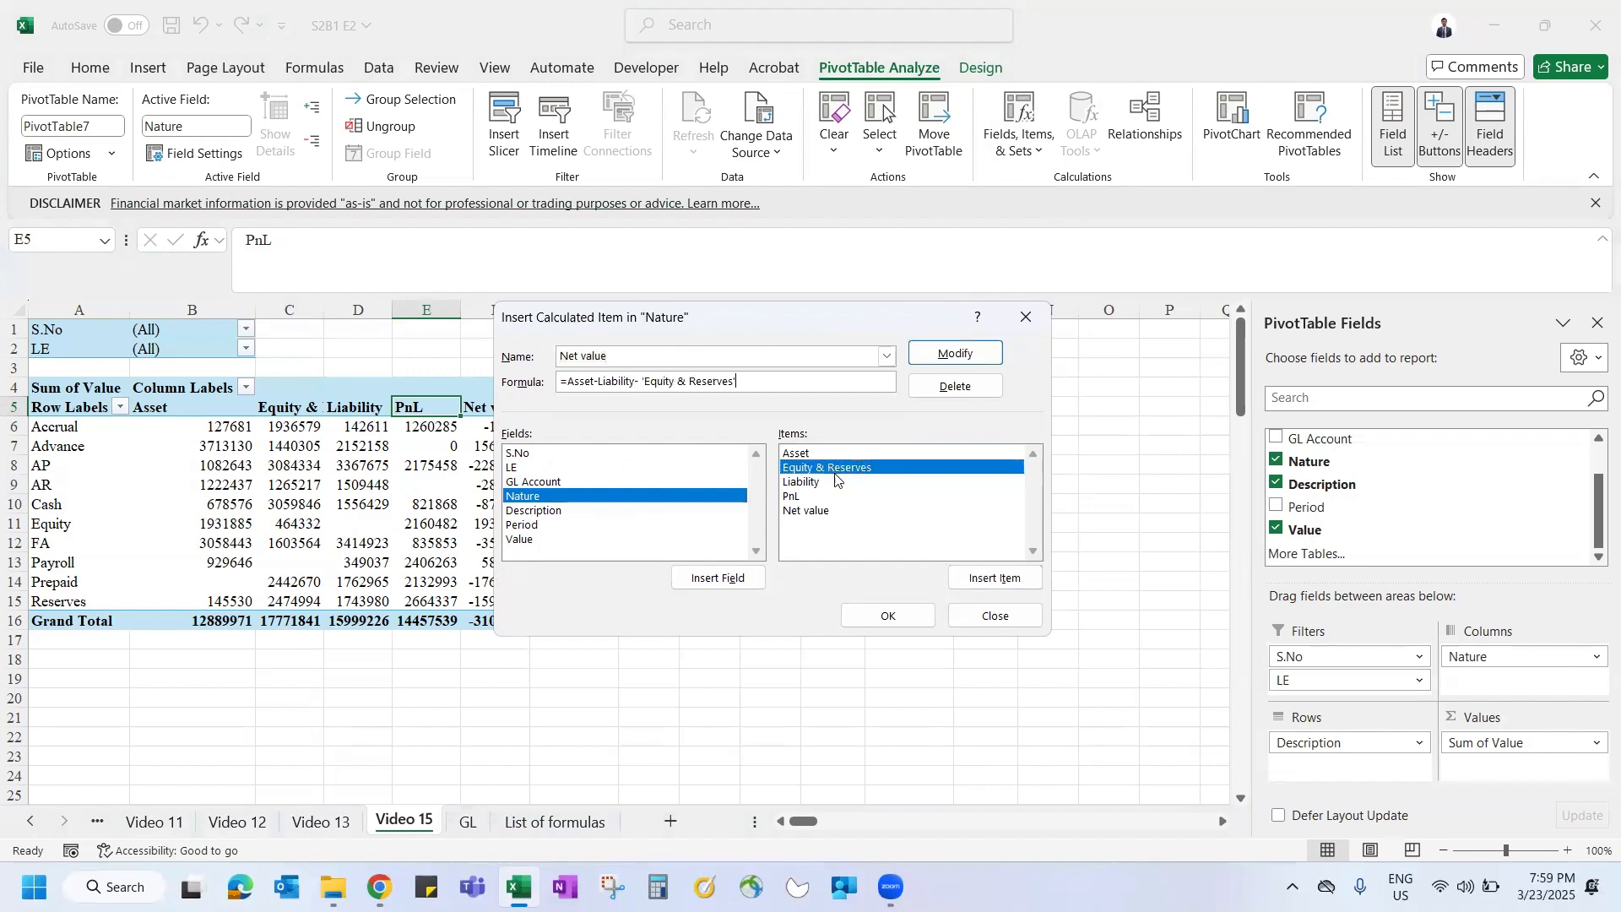
{"action": "left_click", "coordinate": [899, 615]}
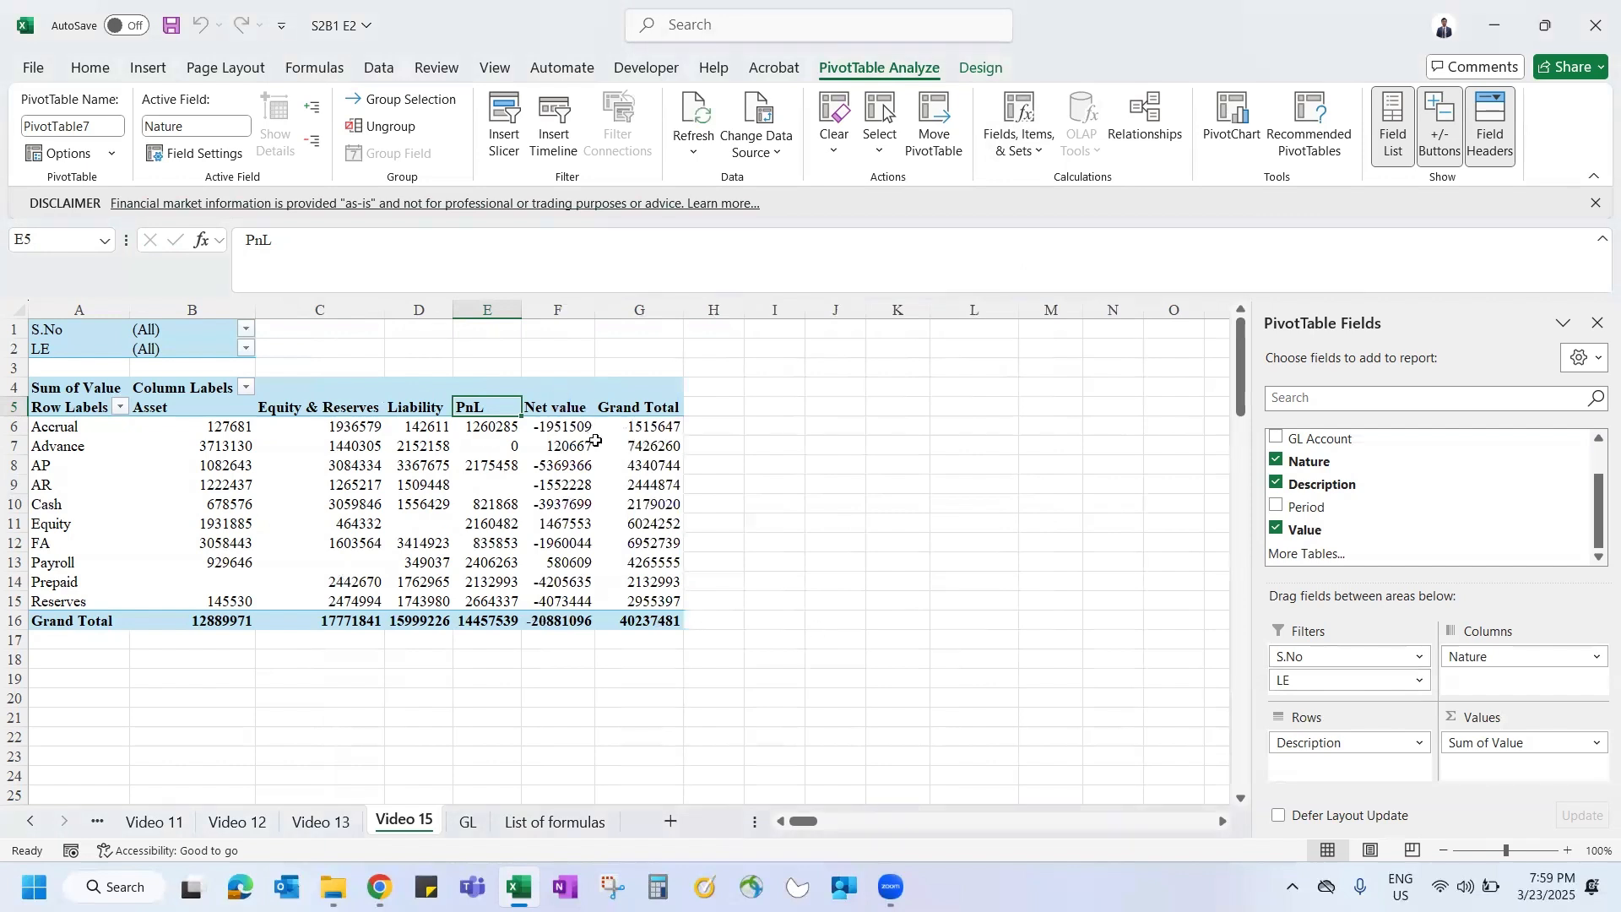
{"action": "left_click", "coordinate": [573, 431]}
{"action": "key", "text": "ctrl+shift+Down"}
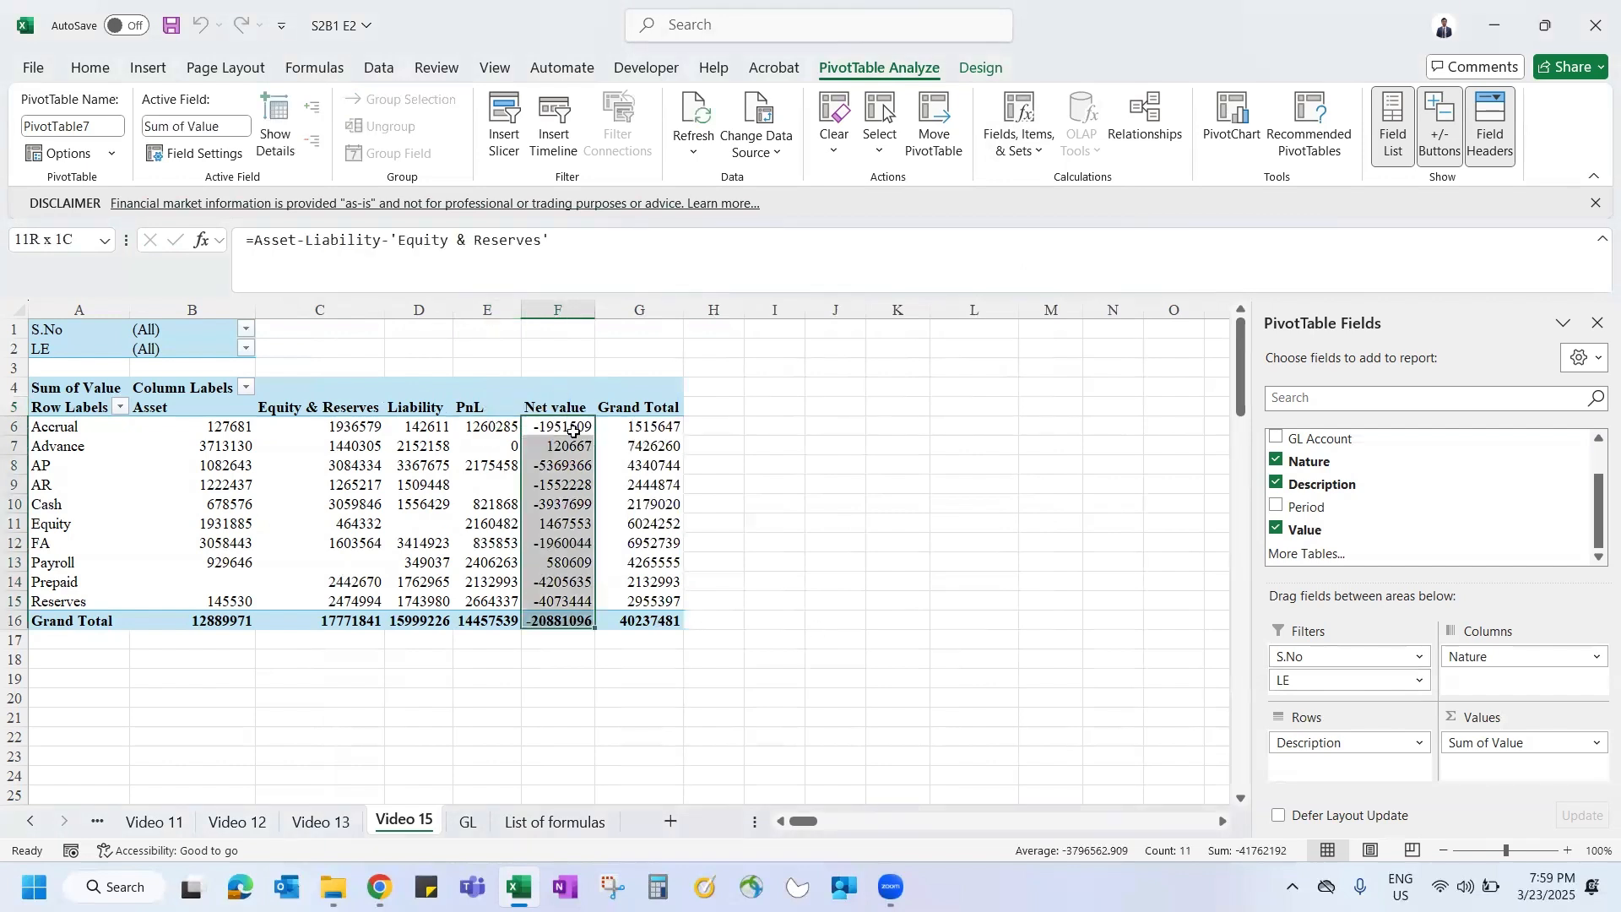
{"action": "key", "text": "shift+Up"}
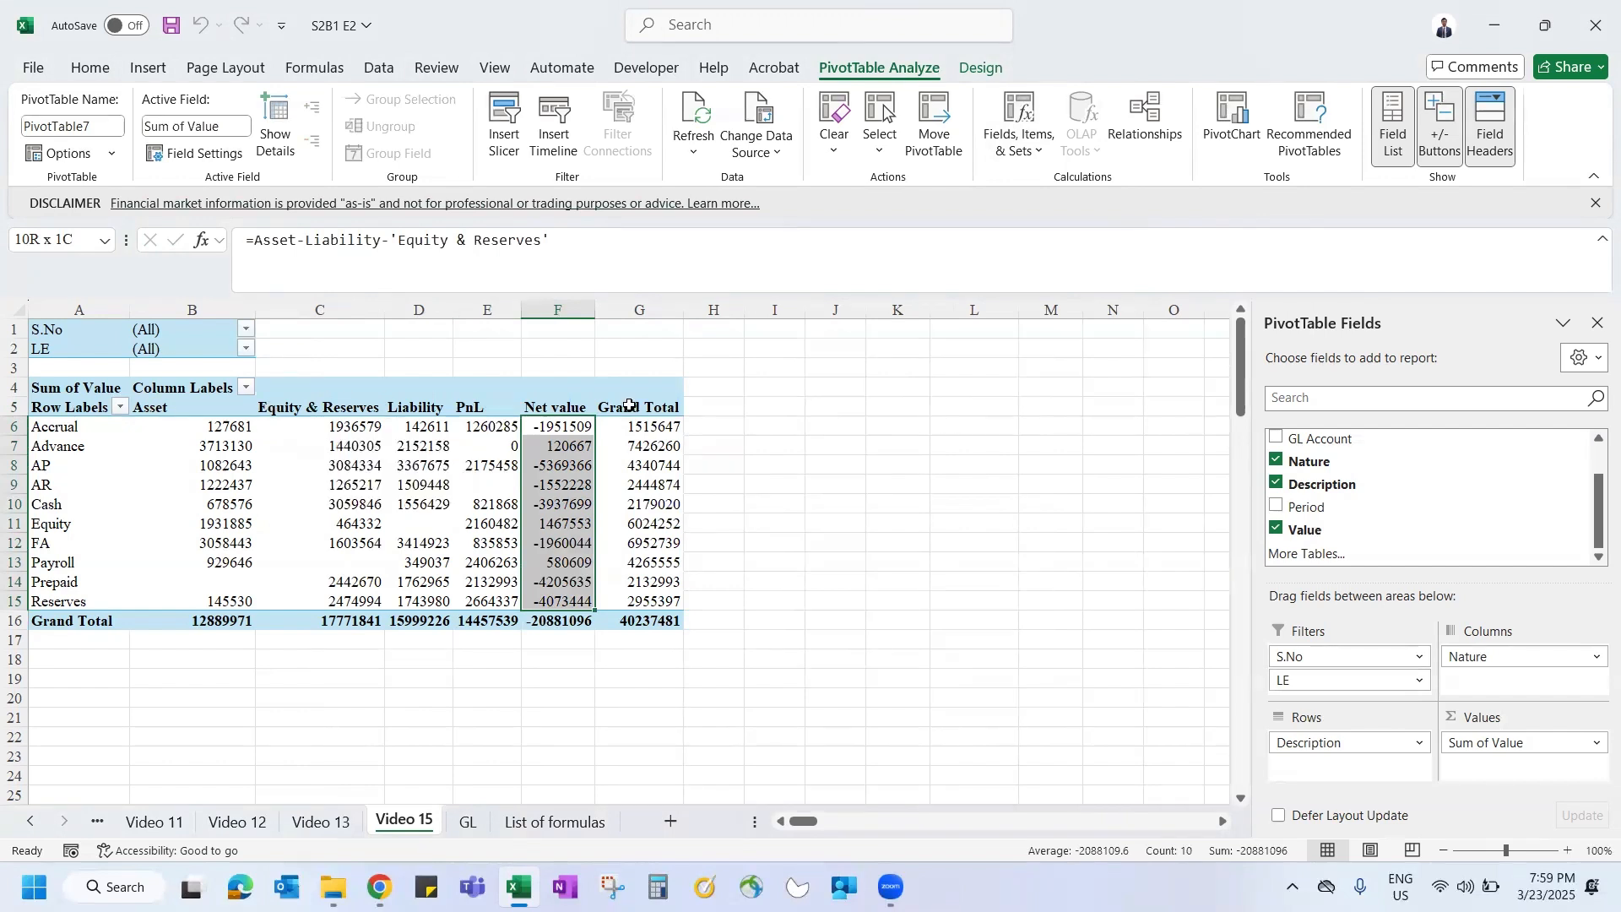
Step: Preview the available PivotChart types for the PivotTable, including Line, Bar, Column, Surface, Box & Whisker, Waterfall and Funnel
{"action": "left_click", "coordinate": [1238, 121]}
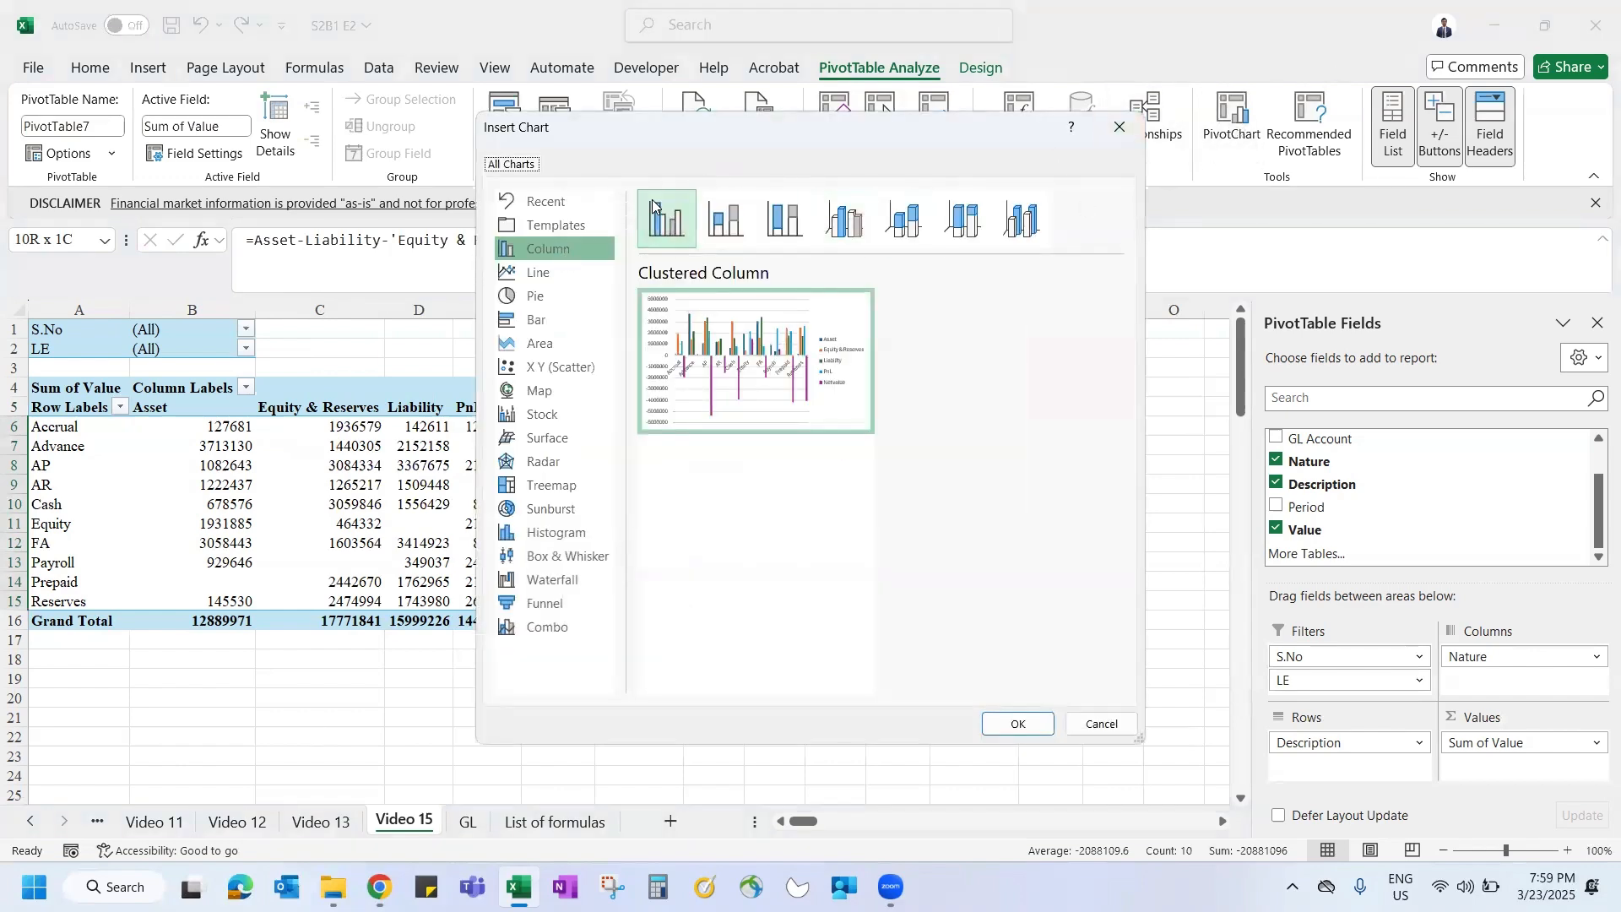
{"action": "left_click", "coordinate": [556, 272]}
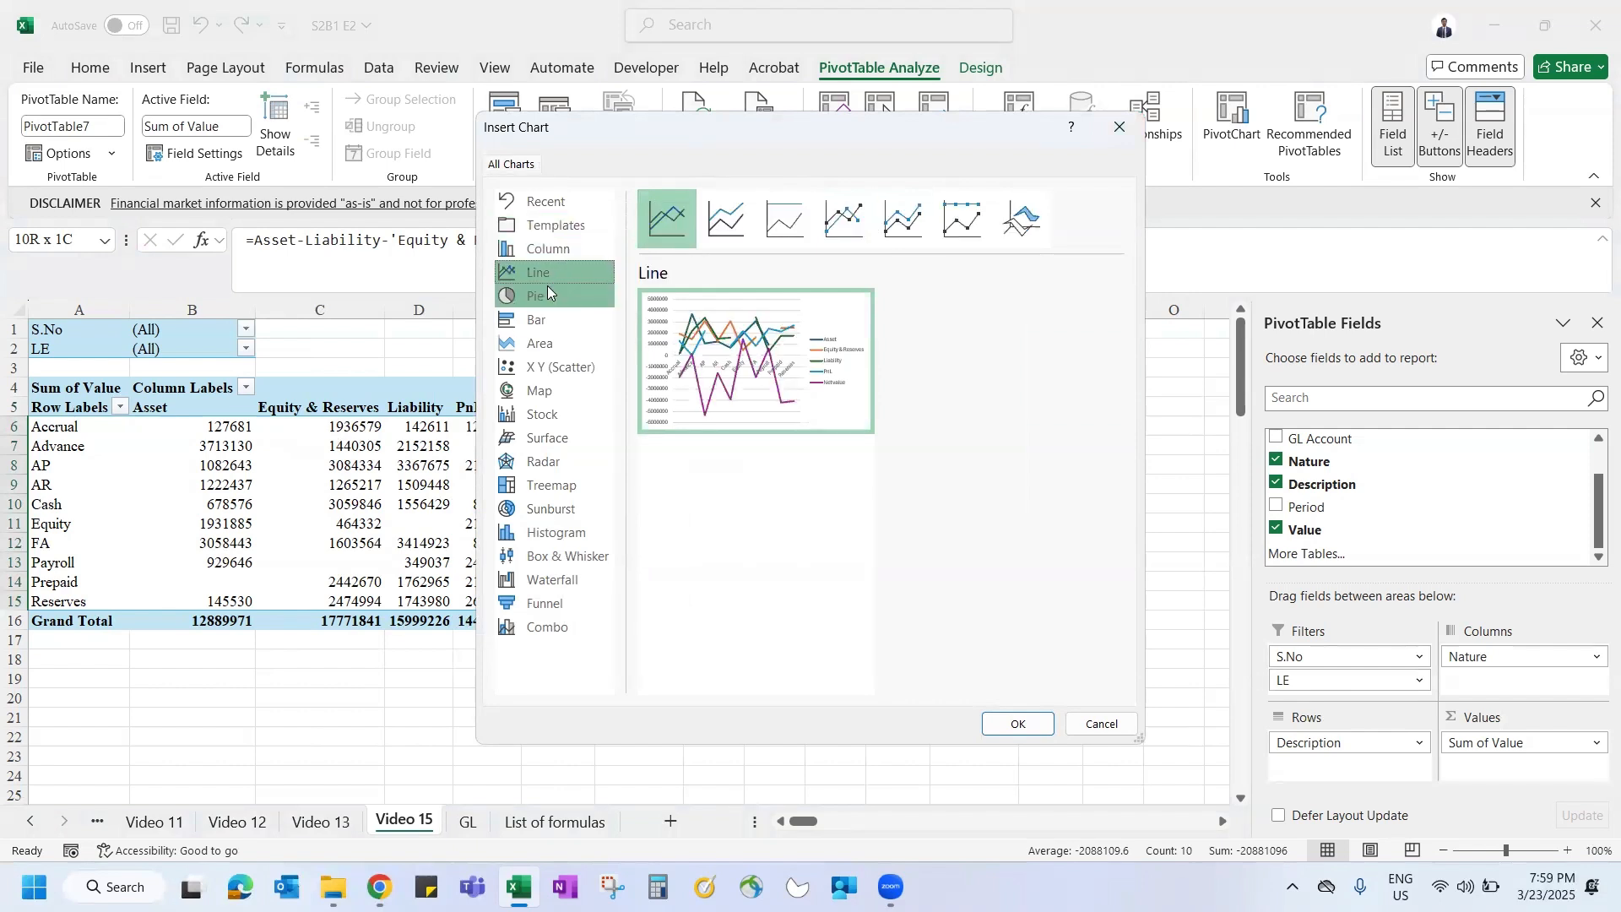
{"action": "left_click", "coordinate": [549, 321]}
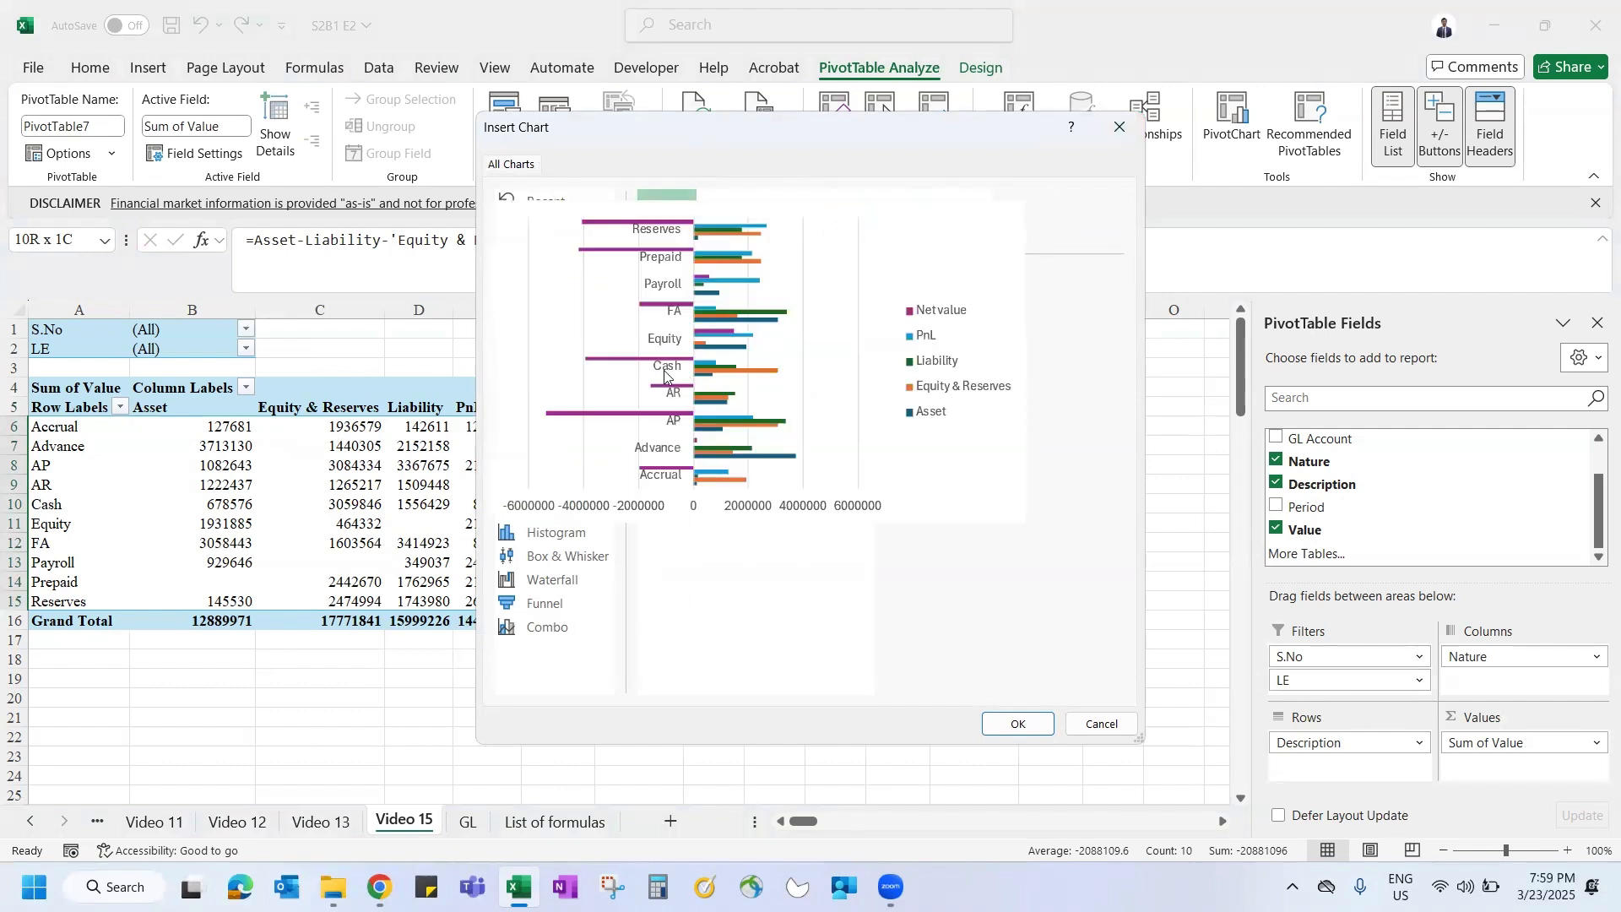
{"action": "left_click", "coordinate": [524, 252]}
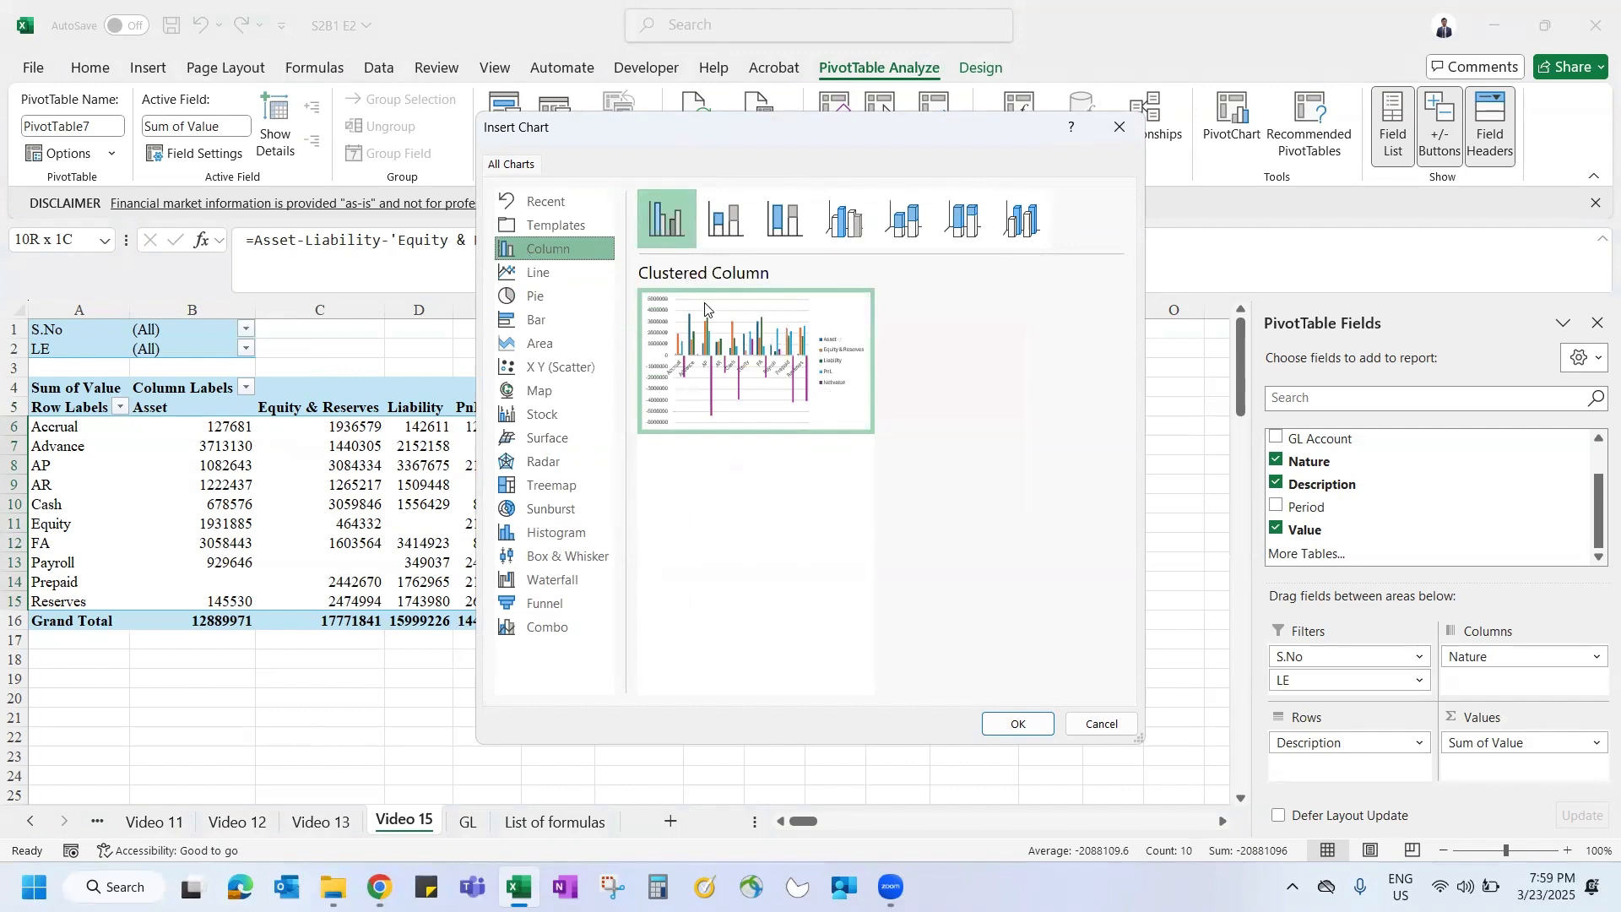
{"action": "left_click", "coordinate": [546, 446]}
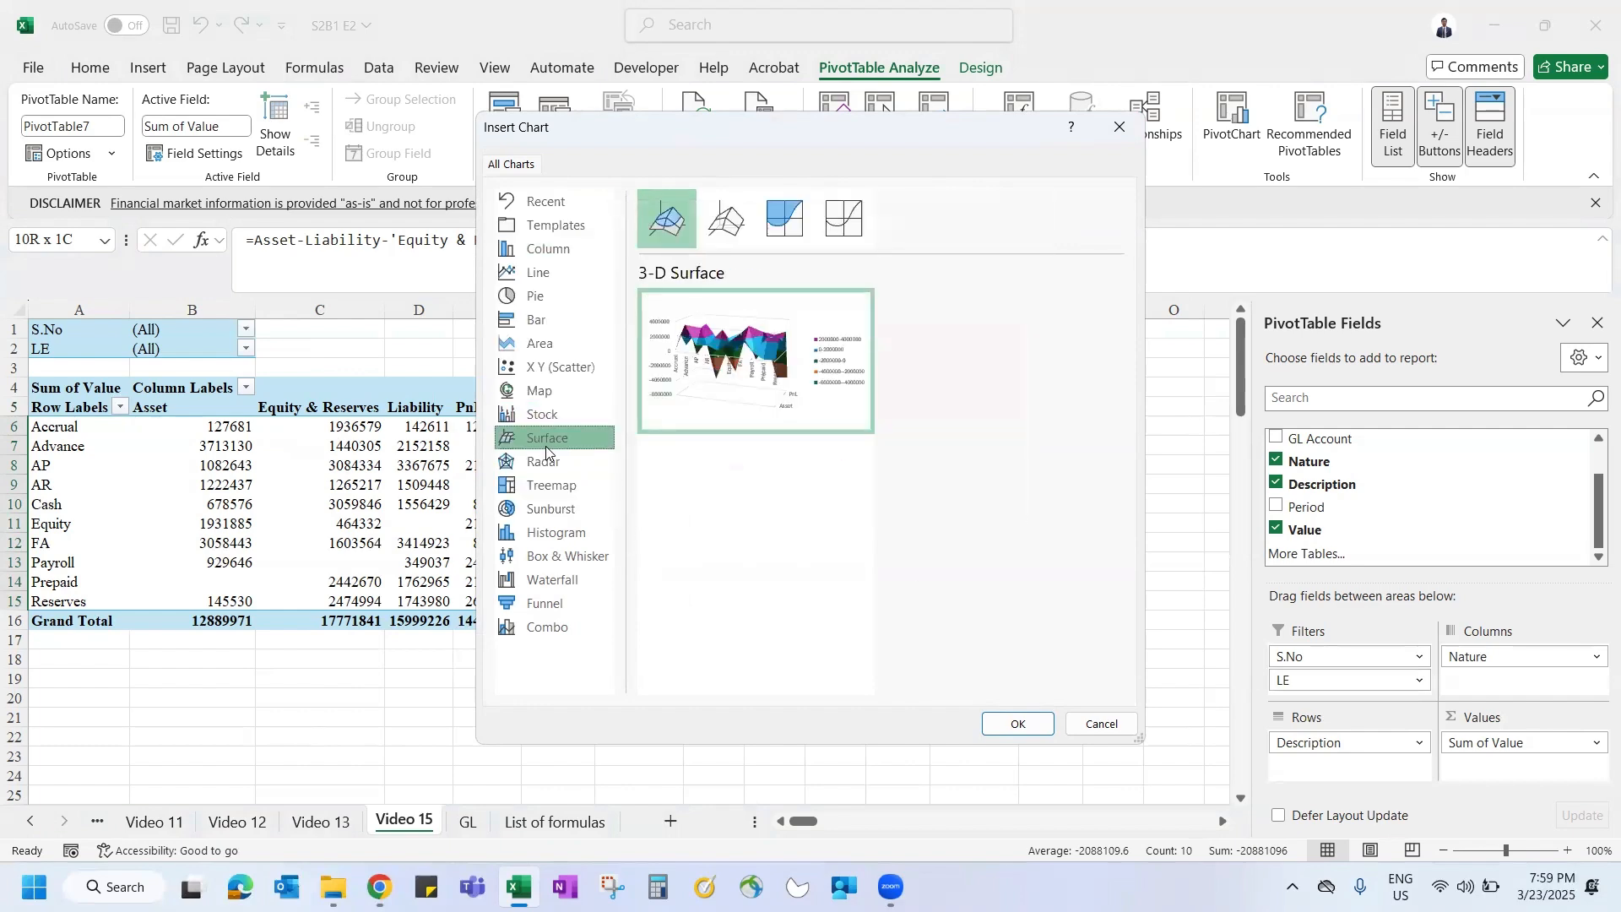
{"action": "mouse_move", "coordinate": [788, 336]}
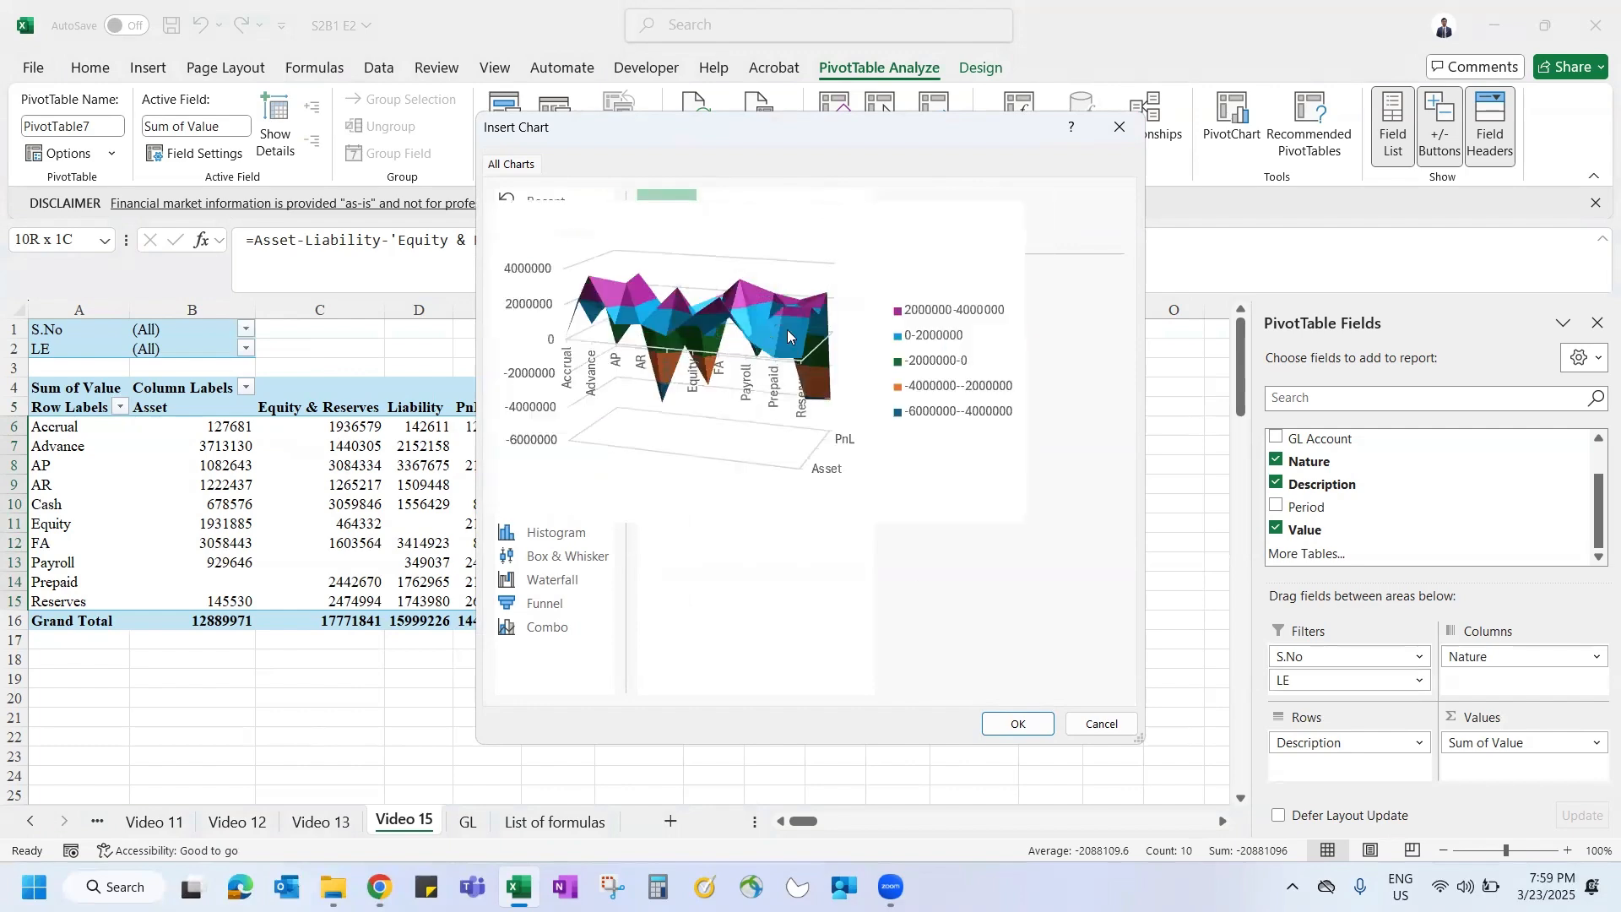
{"action": "left_click", "coordinate": [565, 557]}
{"action": "left_click", "coordinate": [520, 582]}
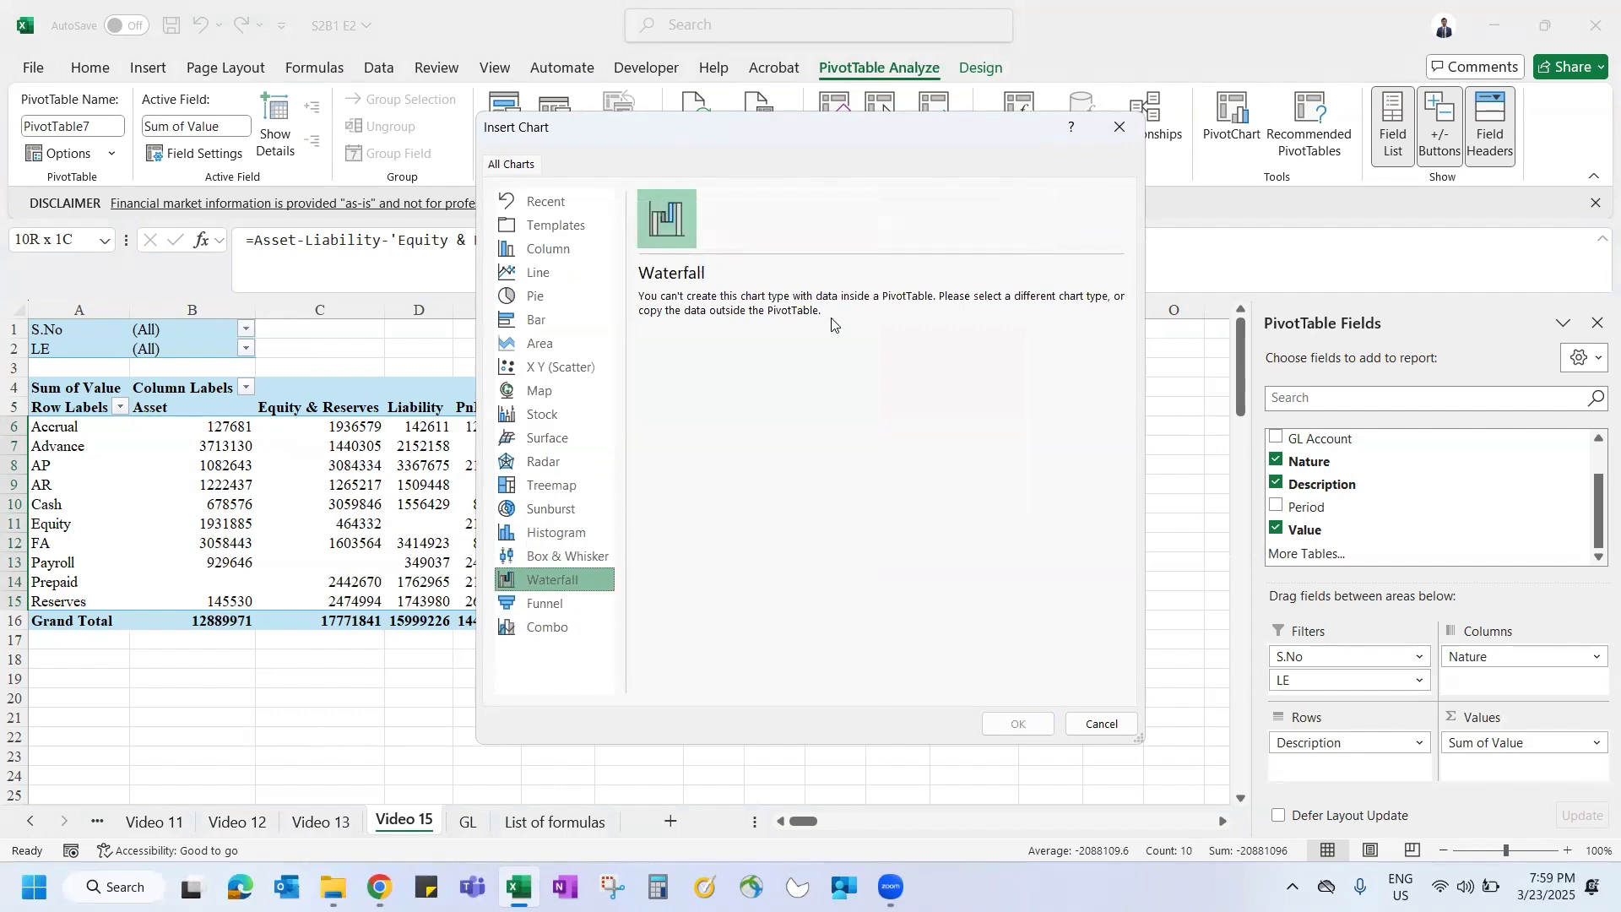
{"action": "left_click", "coordinate": [538, 613]}
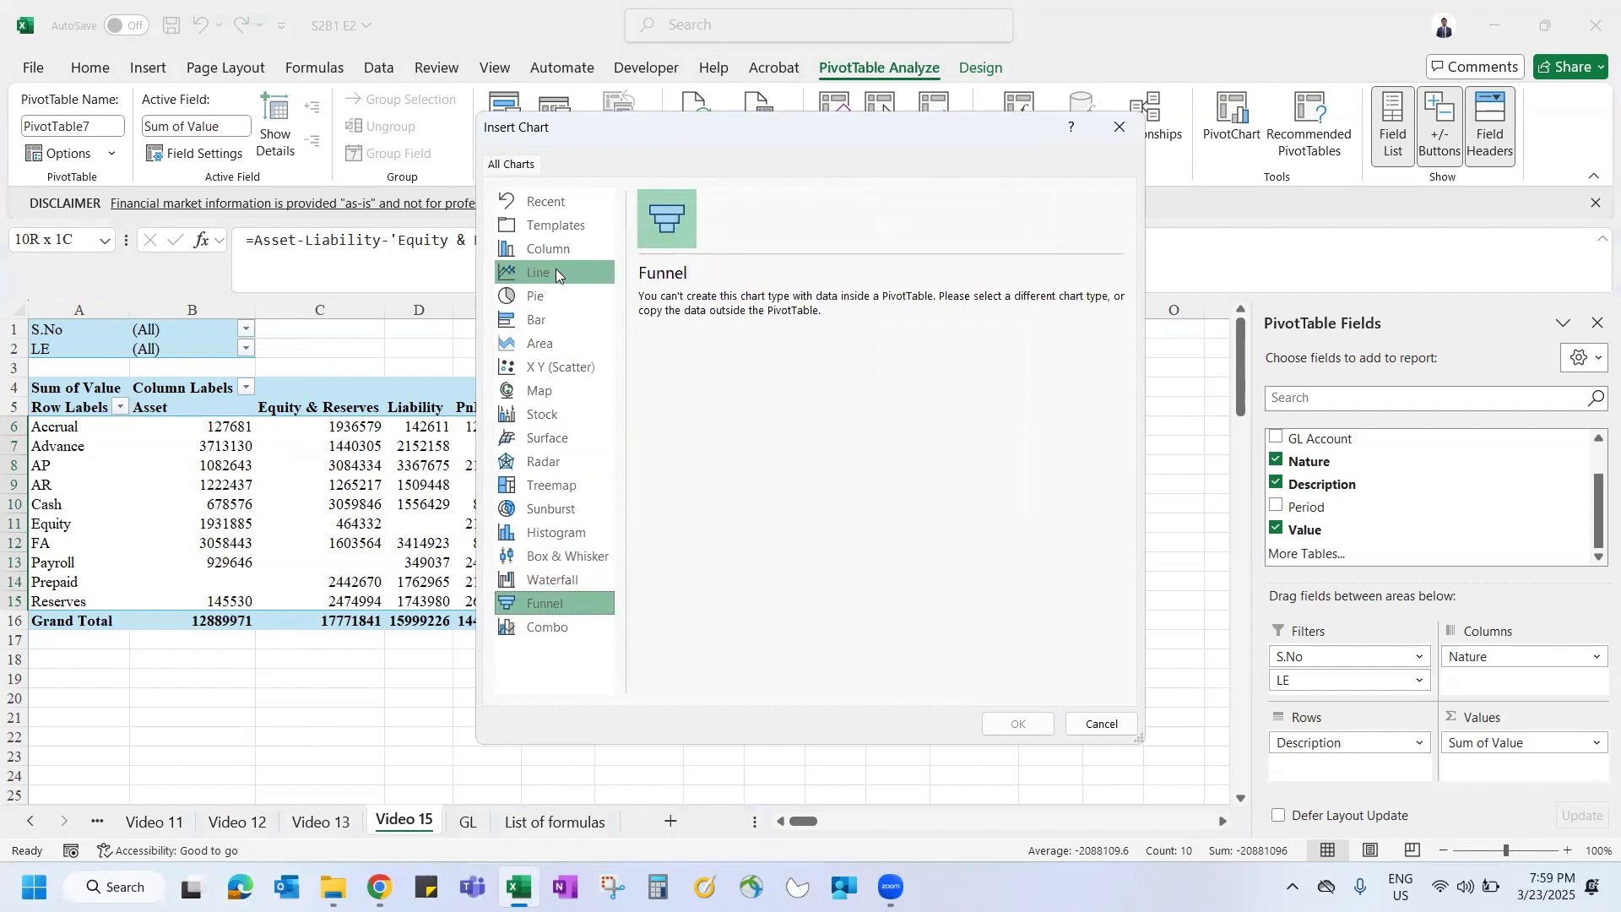
Step: Insert a Clustered Column PivotChart, place it beside the PivotTable around columns H to O, and delete it
{"action": "left_click", "coordinate": [549, 245]}
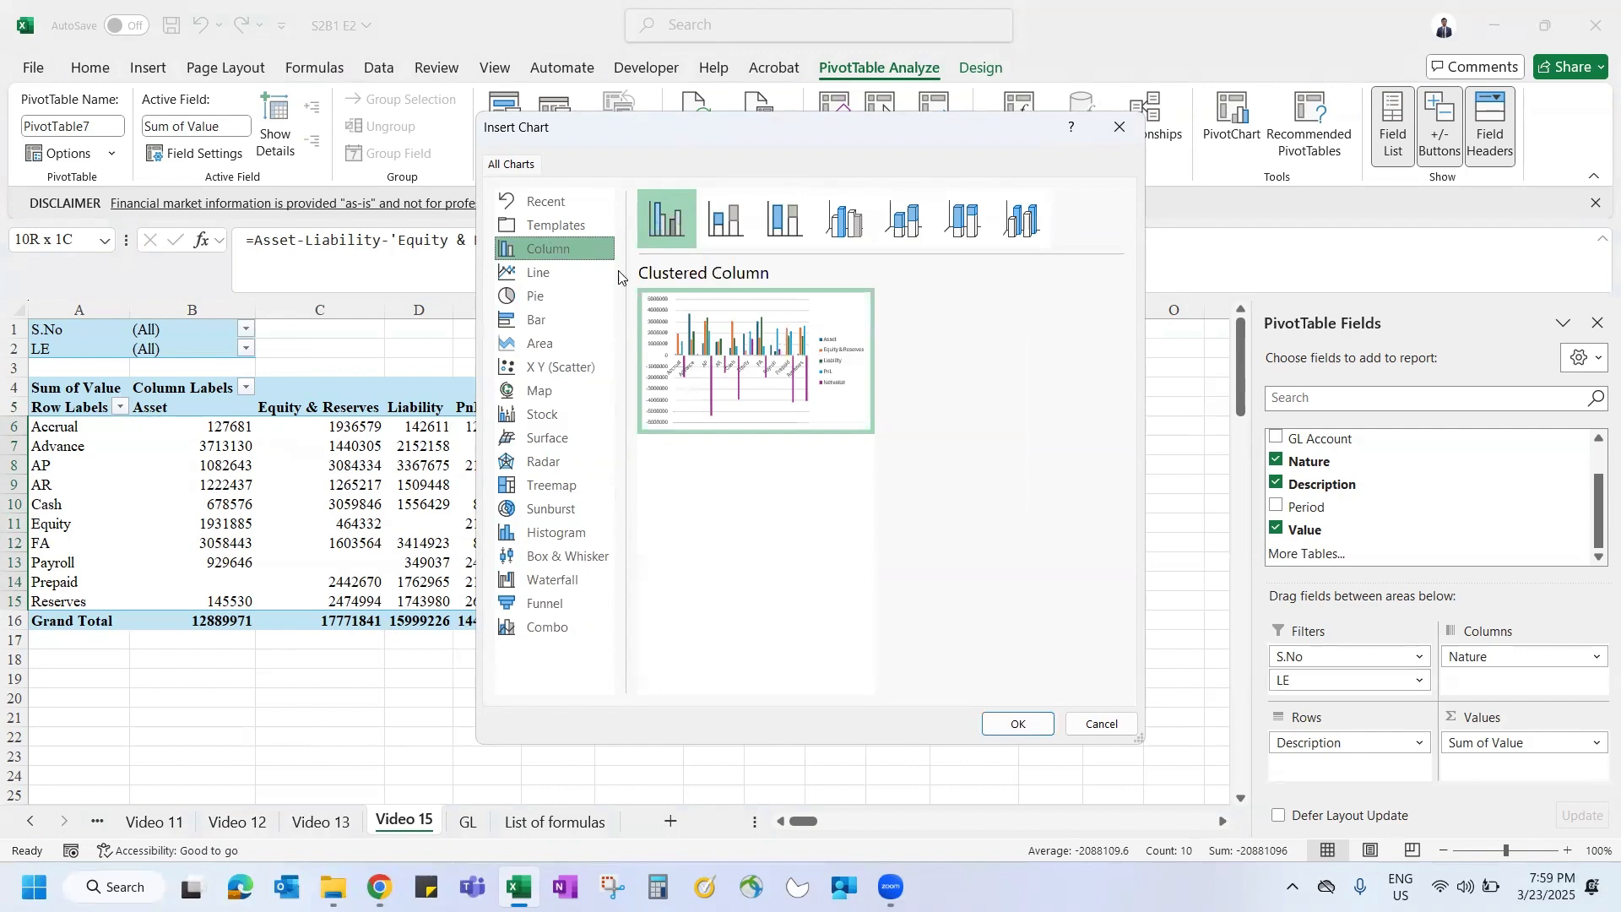
{"action": "mouse_move", "coordinate": [751, 363]}
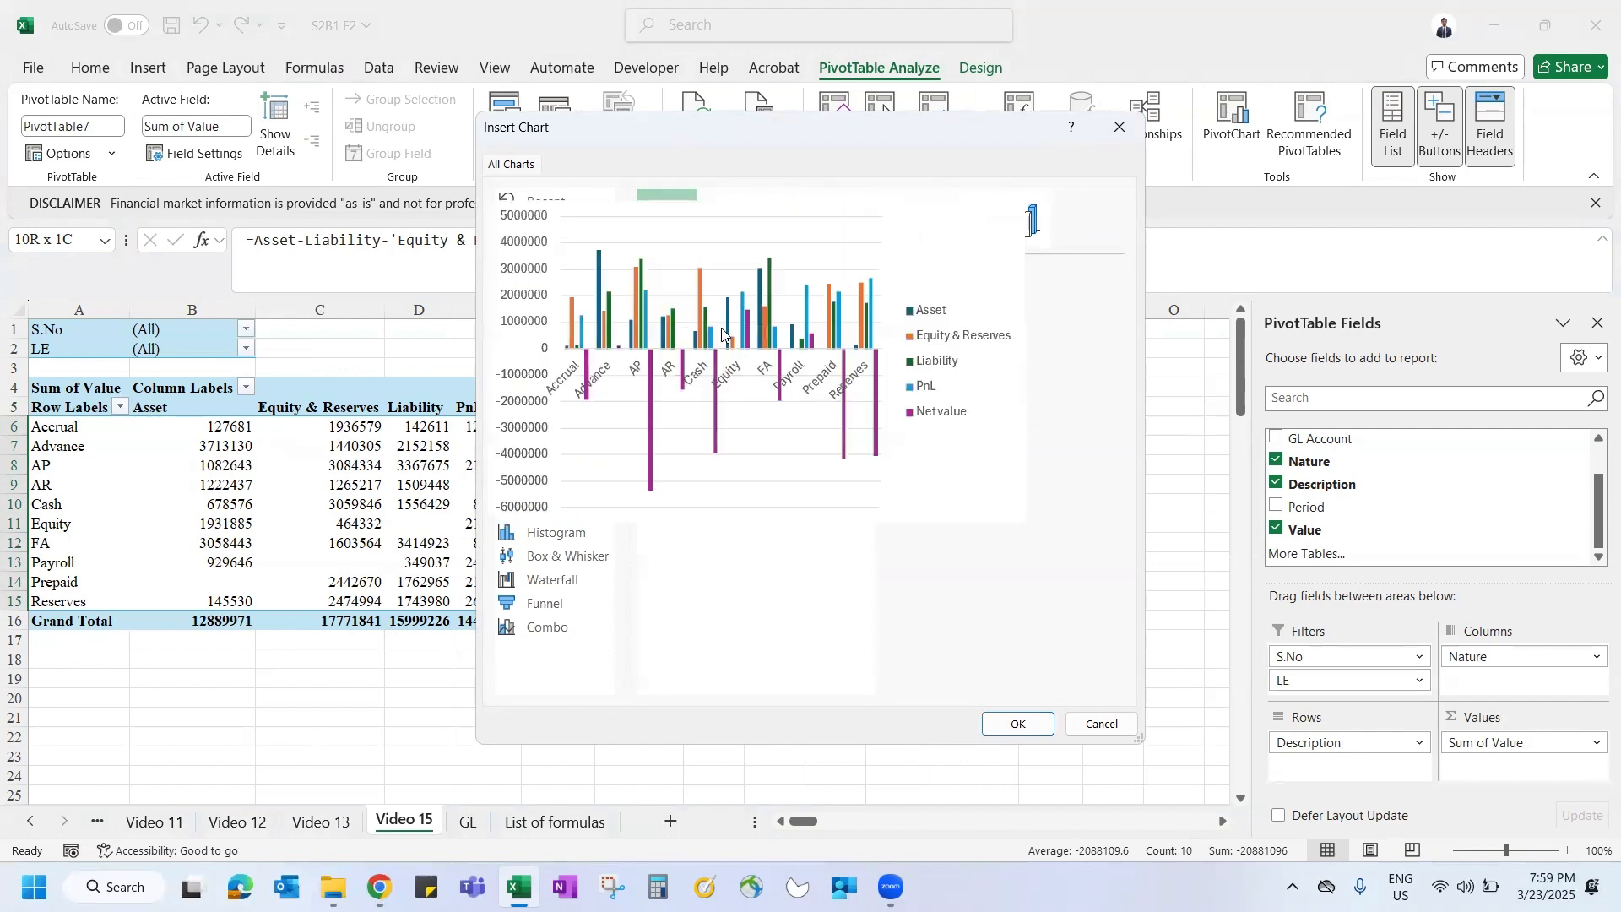
{"action": "left_click", "coordinate": [1020, 724]}
{"action": "left_click_drag", "start_coordinate": [659, 432], "coordinate": [978, 362]}
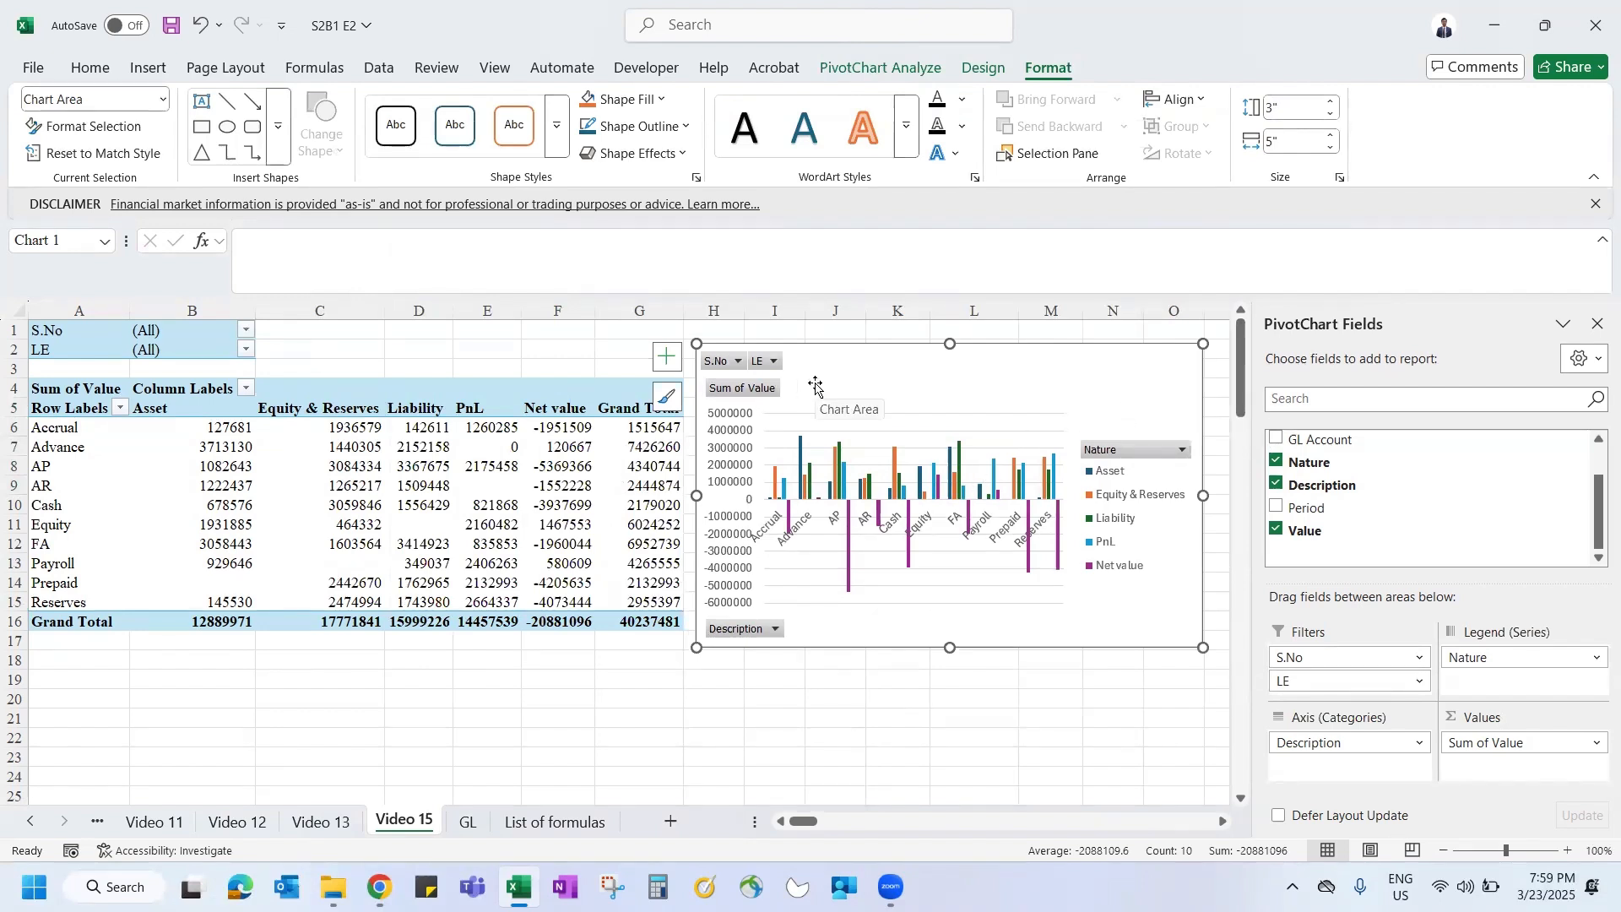
{"action": "key", "text": "Delete"}
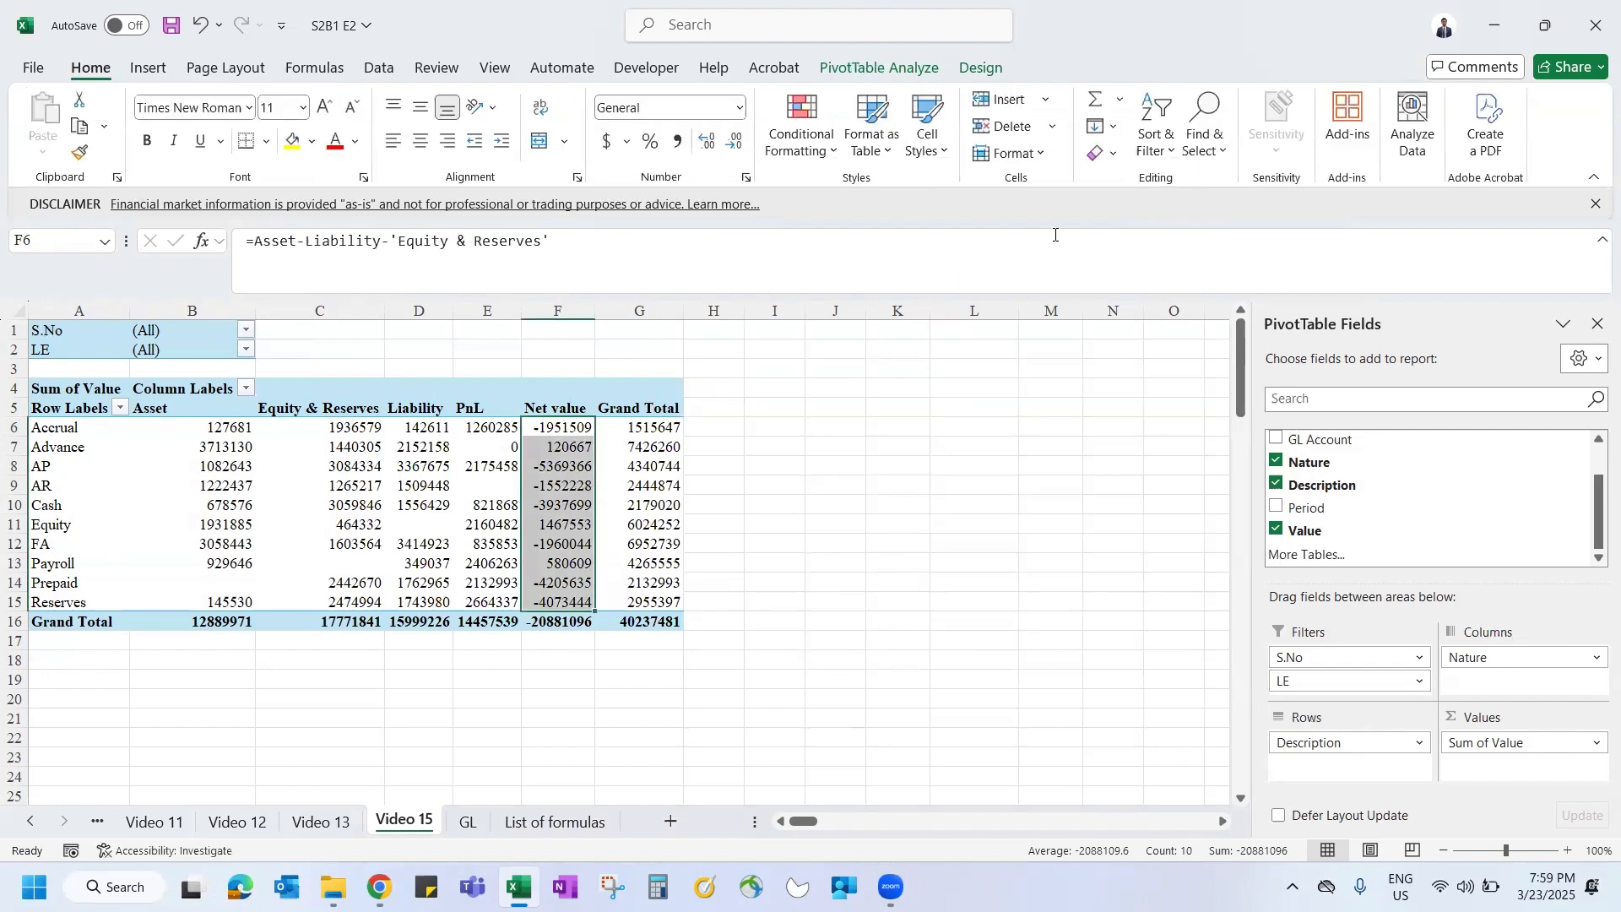
Step: Hide the PivotTable field list and show it again
{"action": "left_click", "coordinate": [831, 64]}
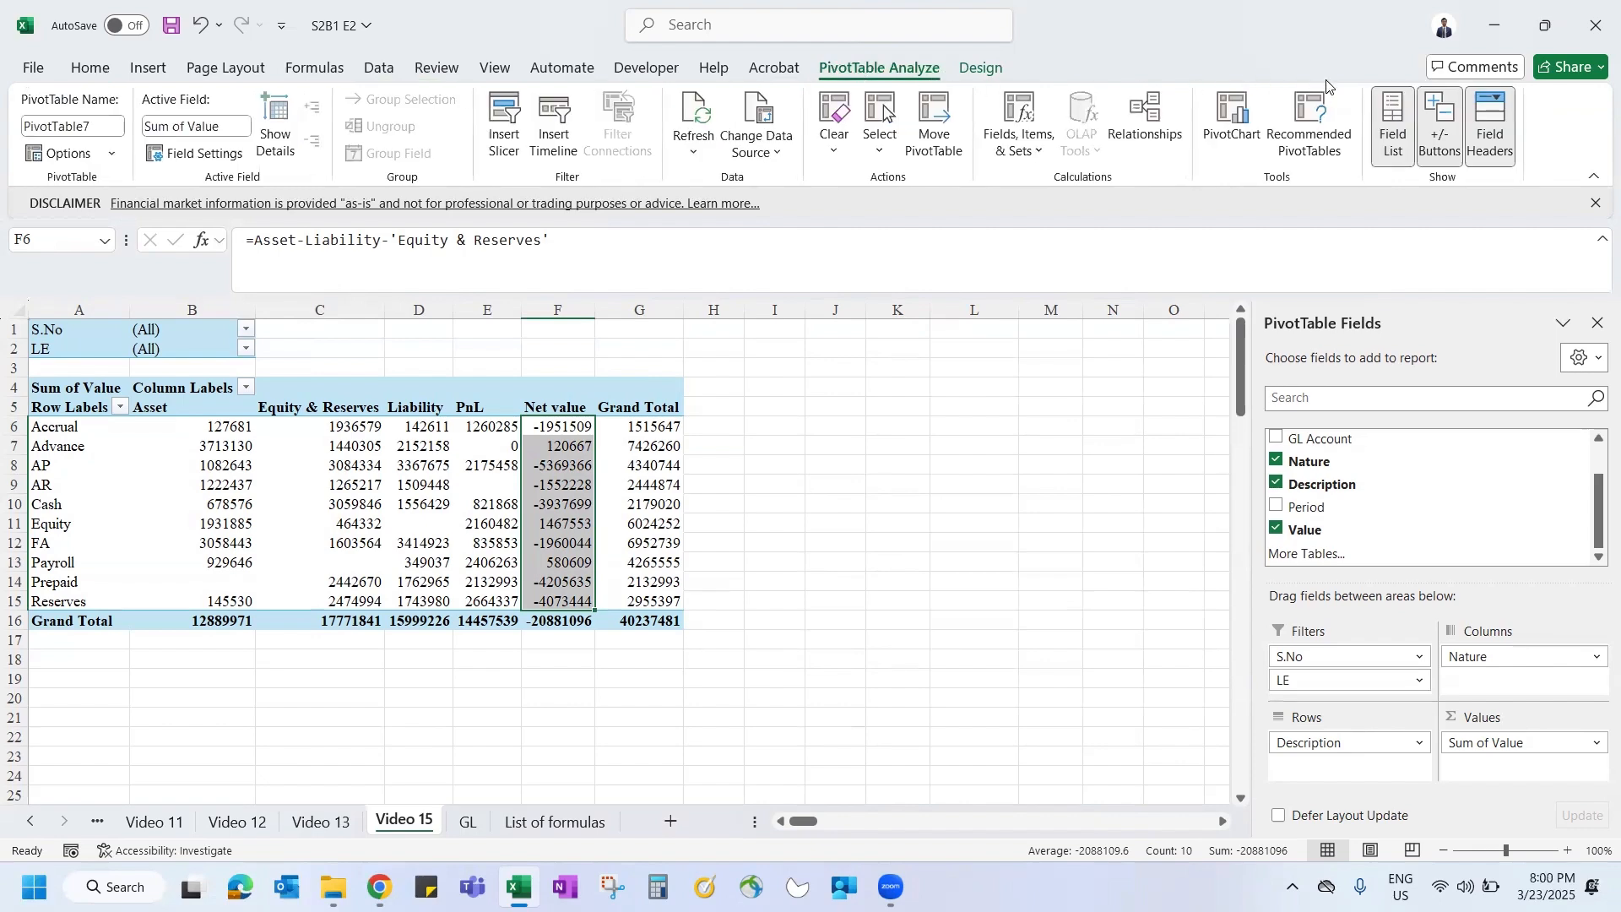
{"action": "left_click", "coordinate": [1391, 111]}
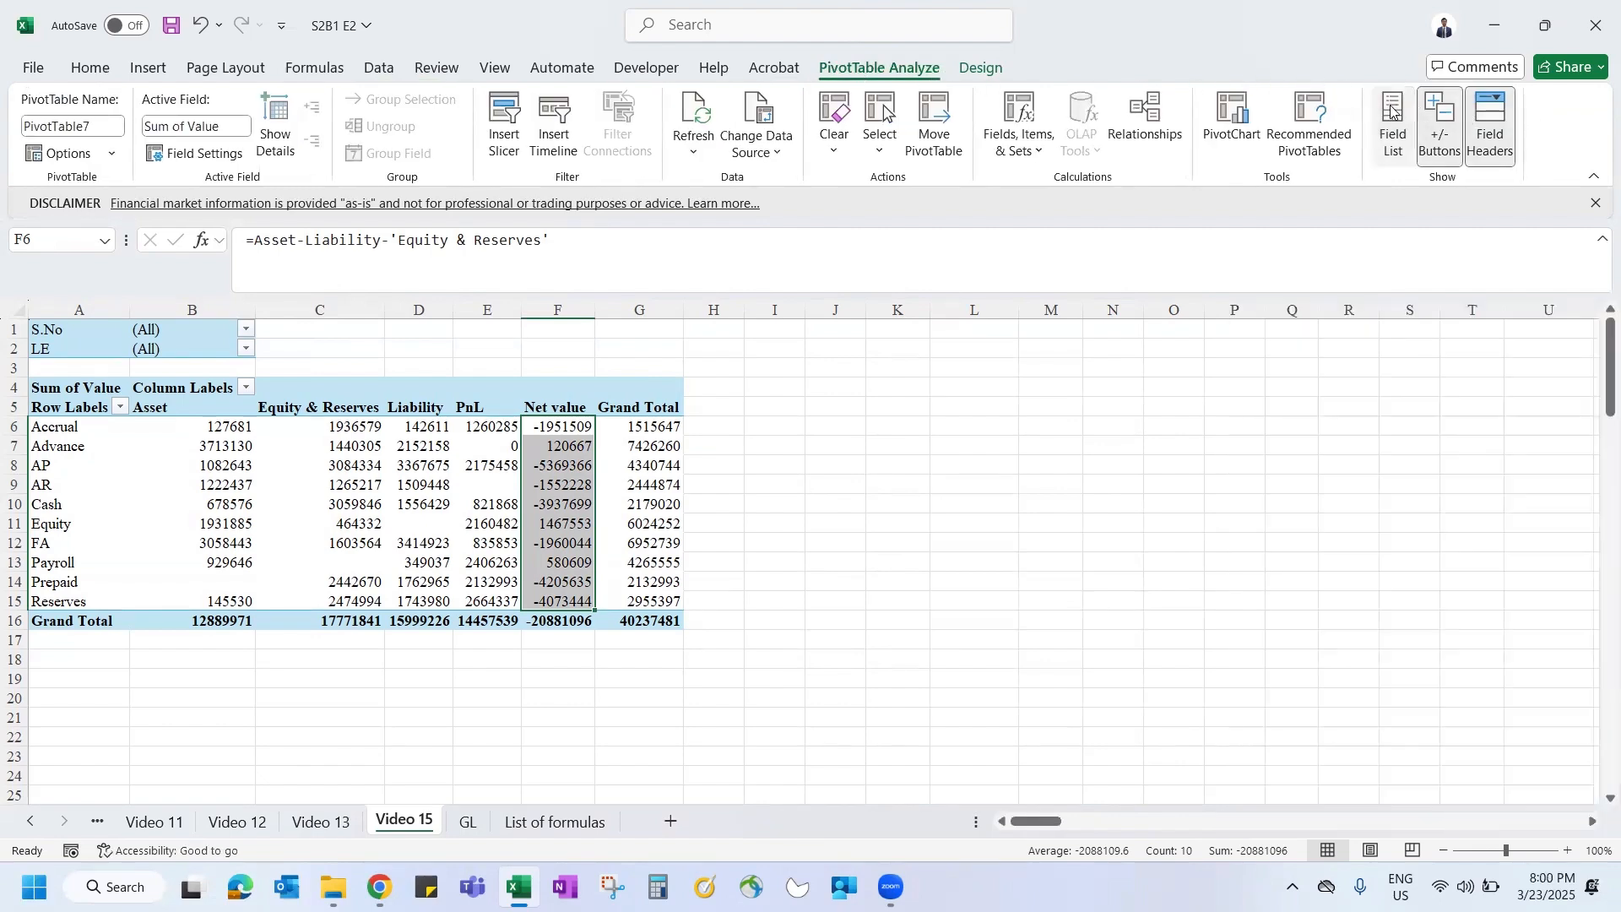
{"action": "left_click", "coordinate": [1389, 117]}
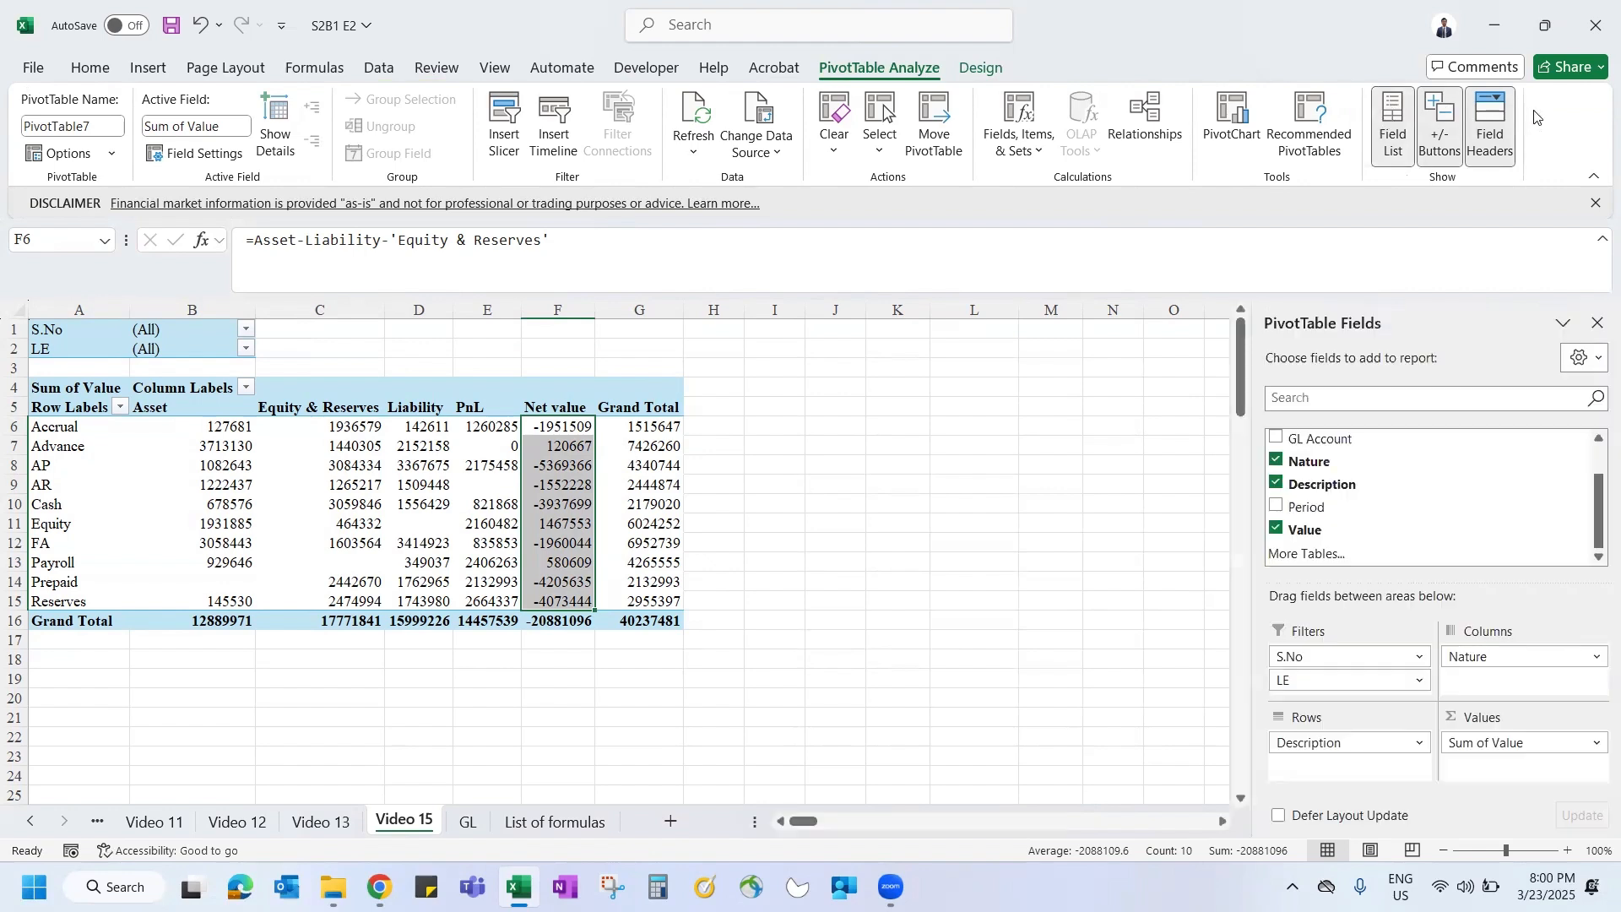
Step: Hide and restore the PivotTable's field headers twice, and switch its +/- buttons off and back on
{"action": "left_click", "coordinate": [1497, 113]}
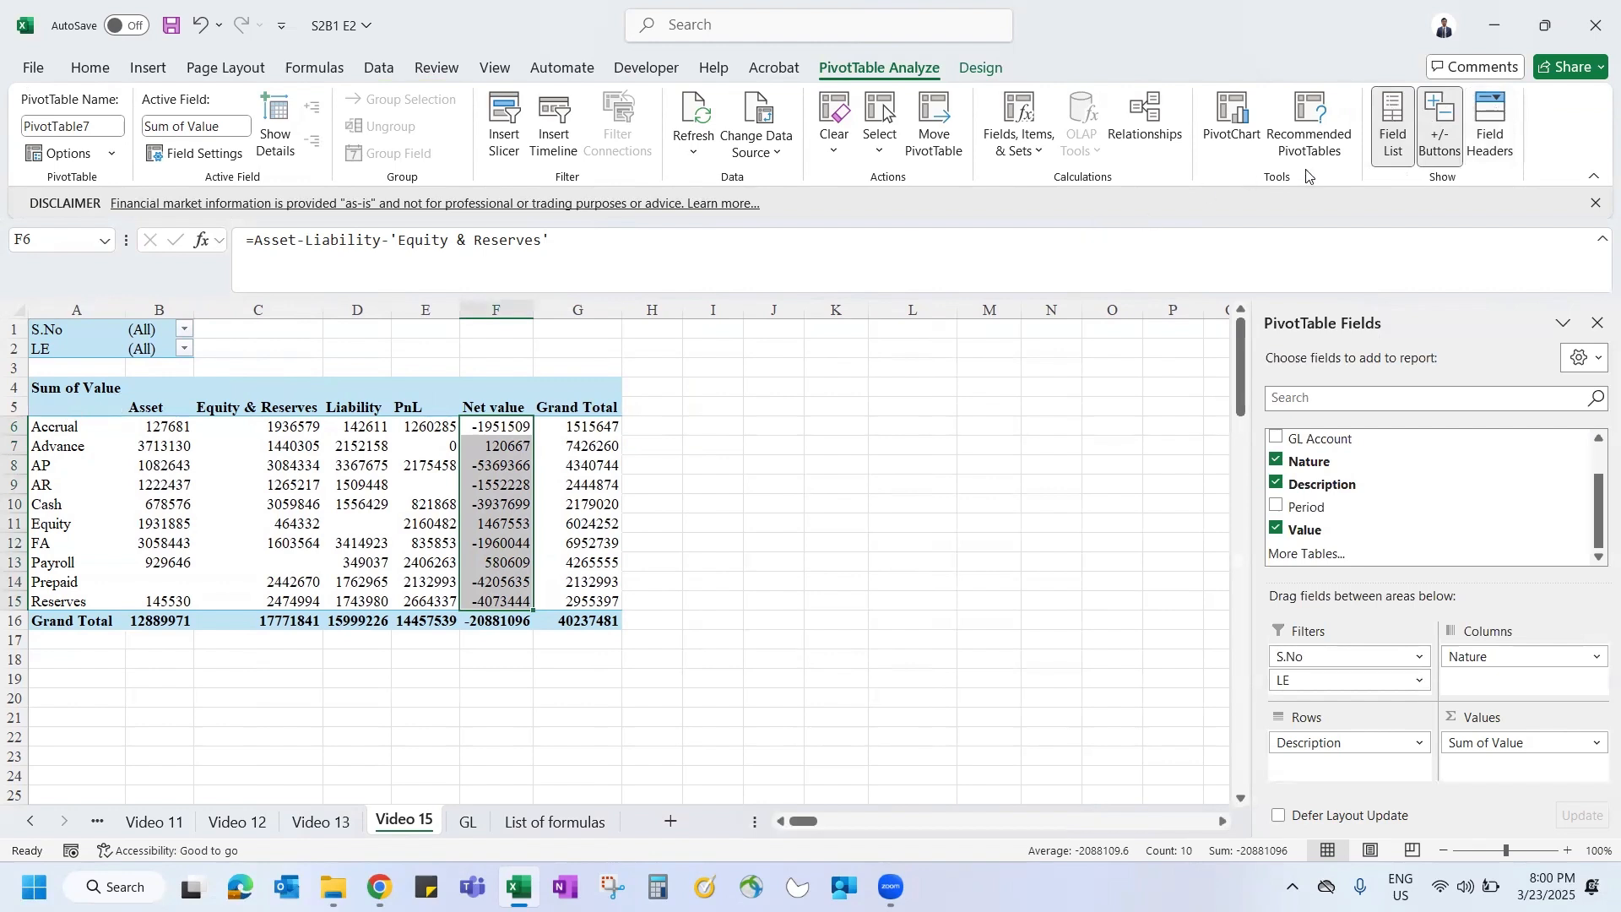
{"action": "left_click", "coordinate": [1491, 122]}
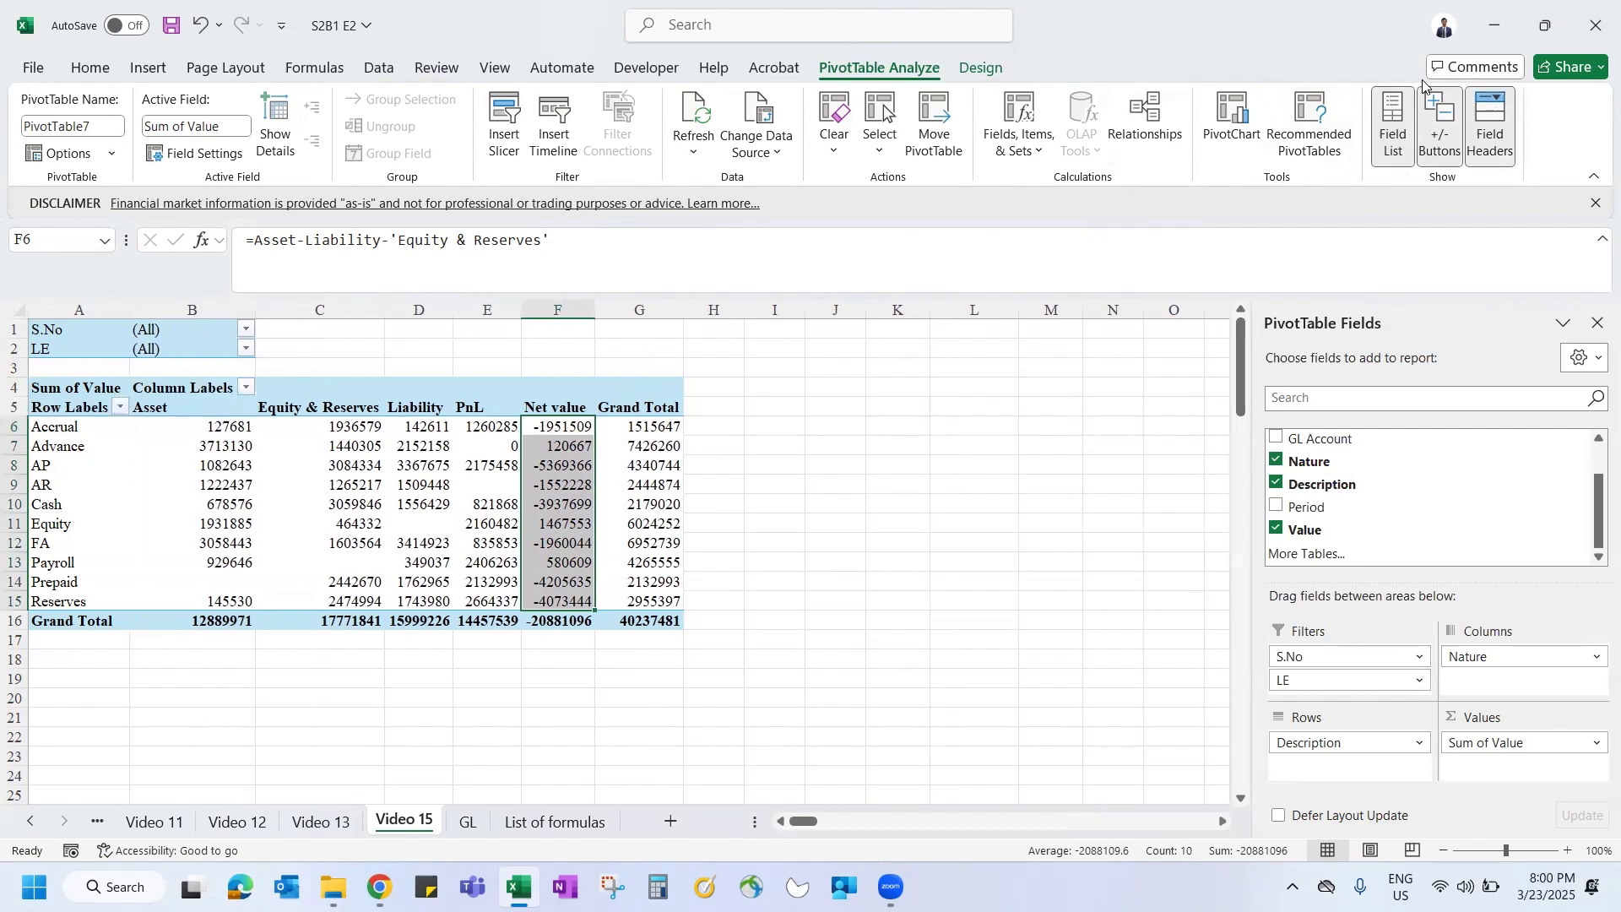
{"action": "left_click", "coordinate": [1491, 125]}
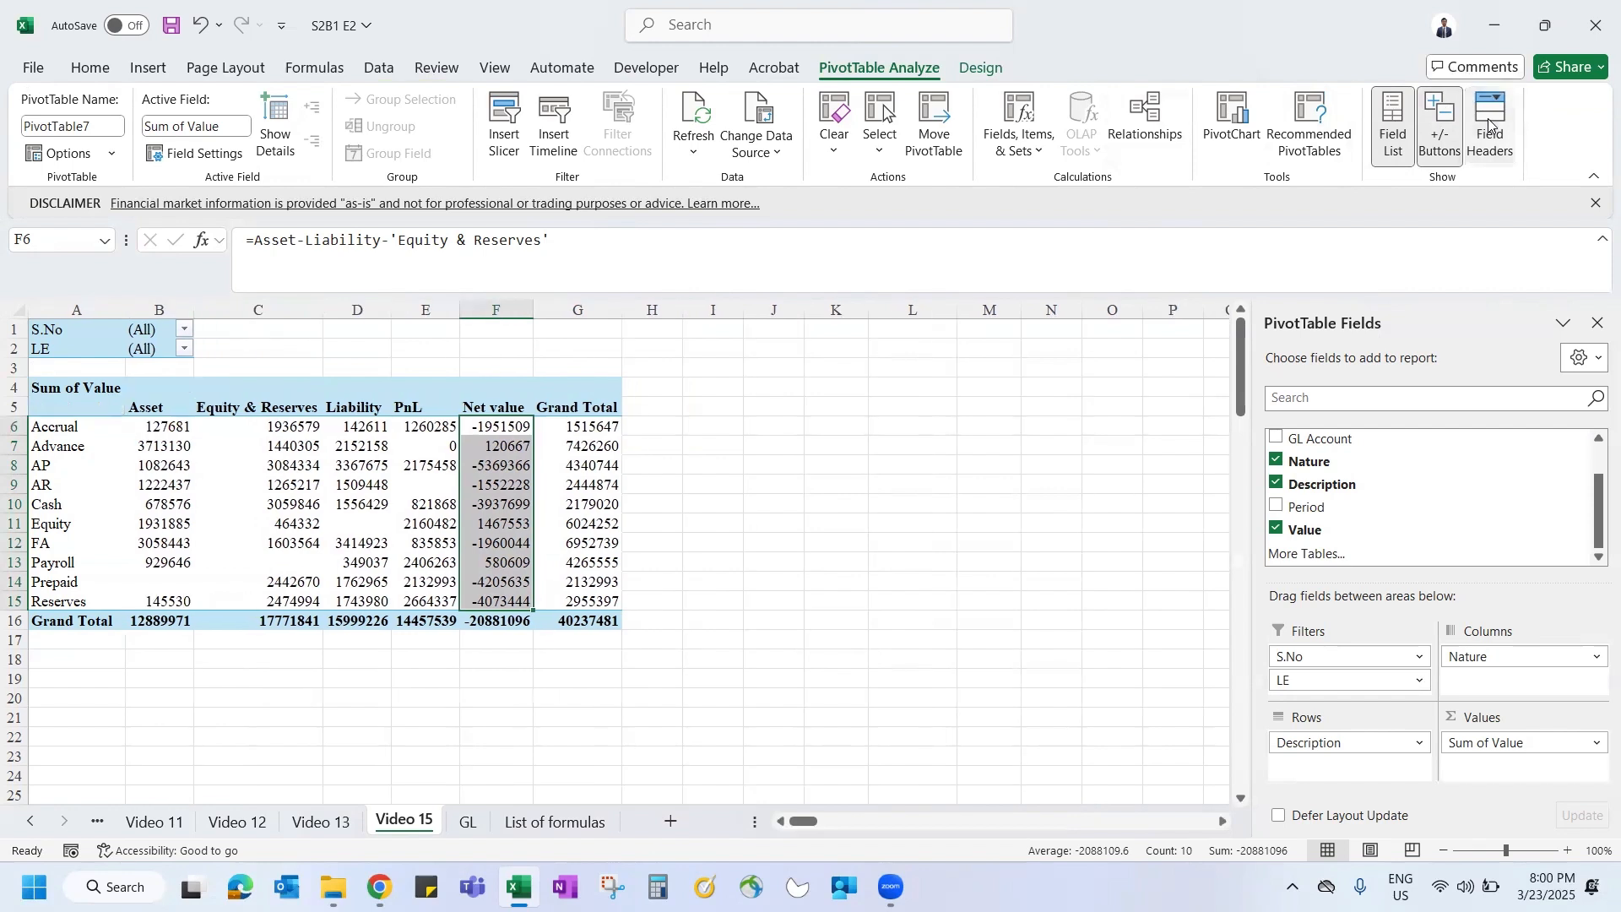
{"action": "left_click", "coordinate": [1491, 125]}
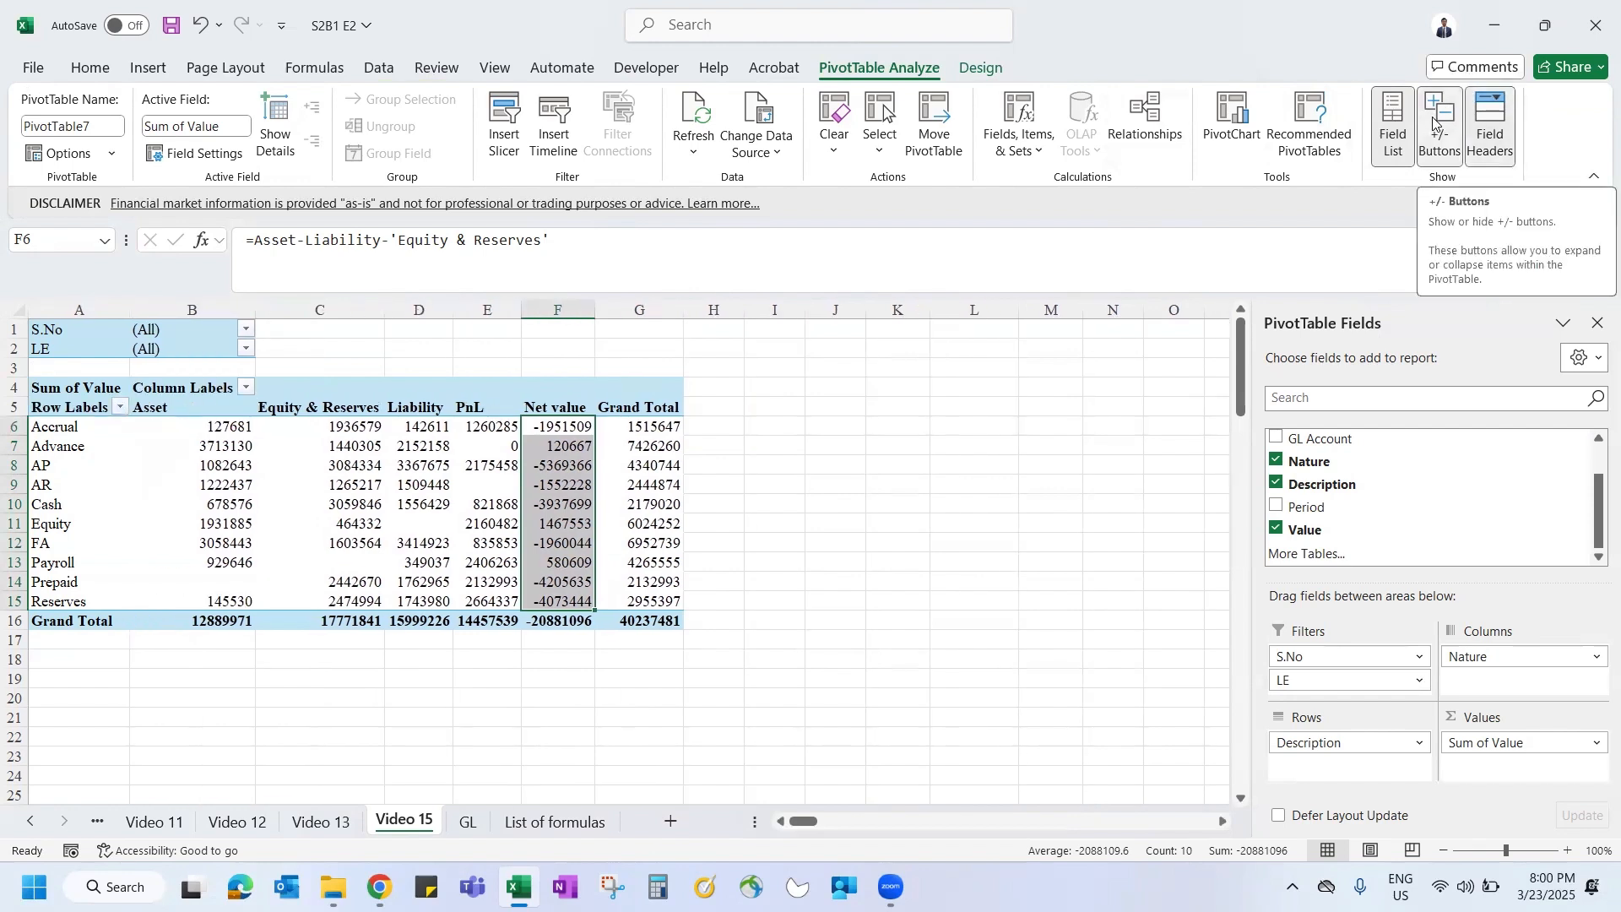
{"action": "left_click", "coordinate": [1439, 116]}
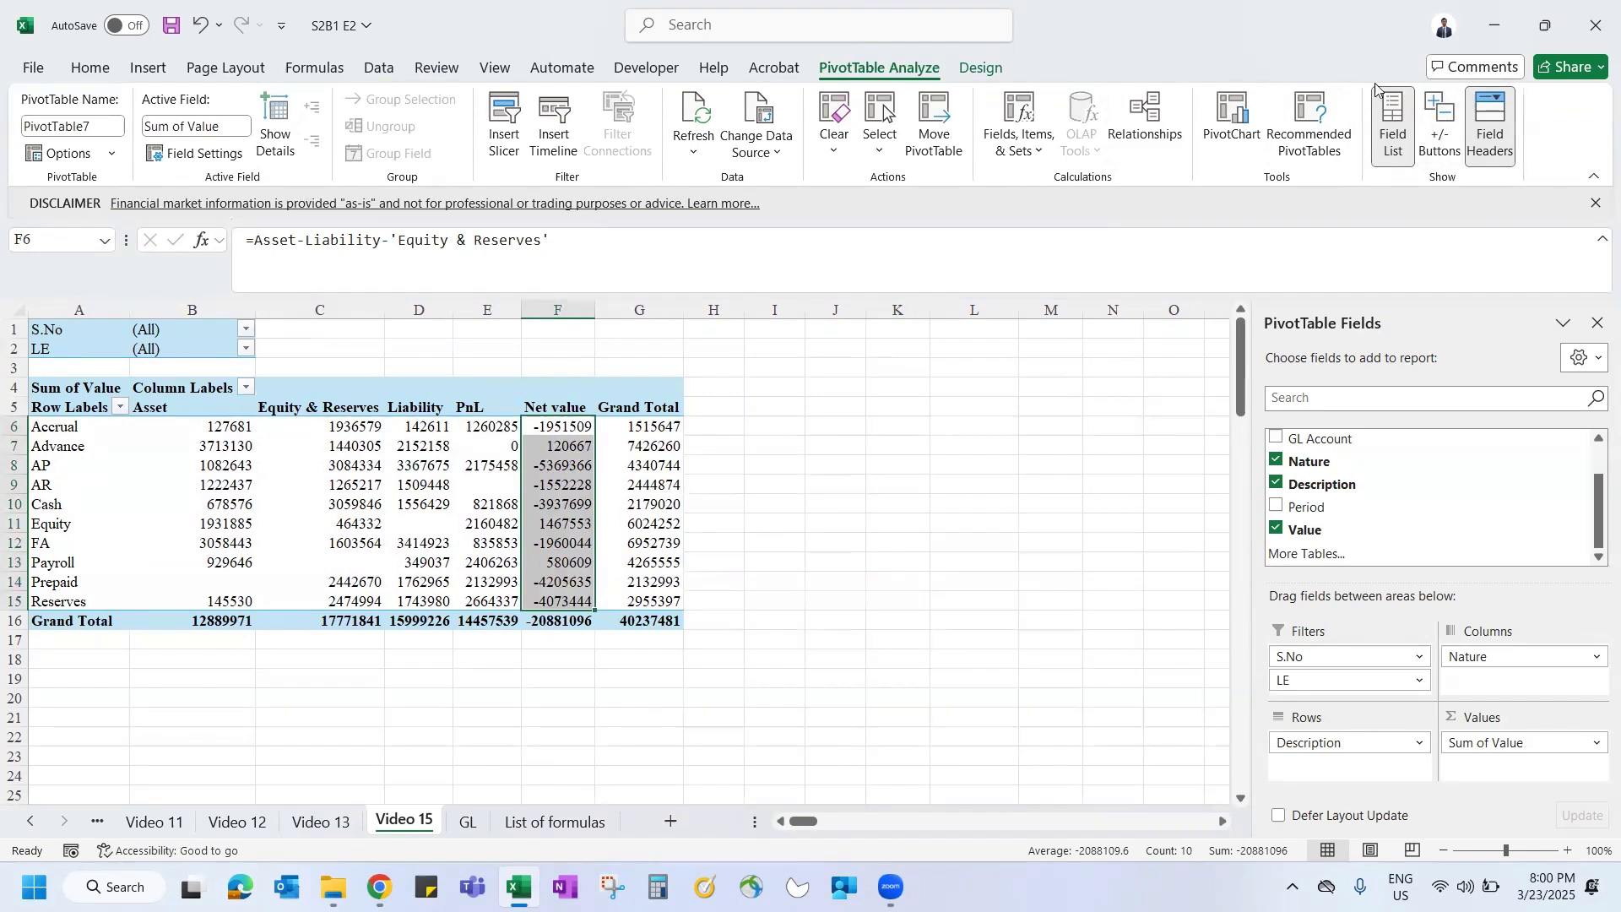
{"action": "left_click", "coordinate": [1450, 109]}
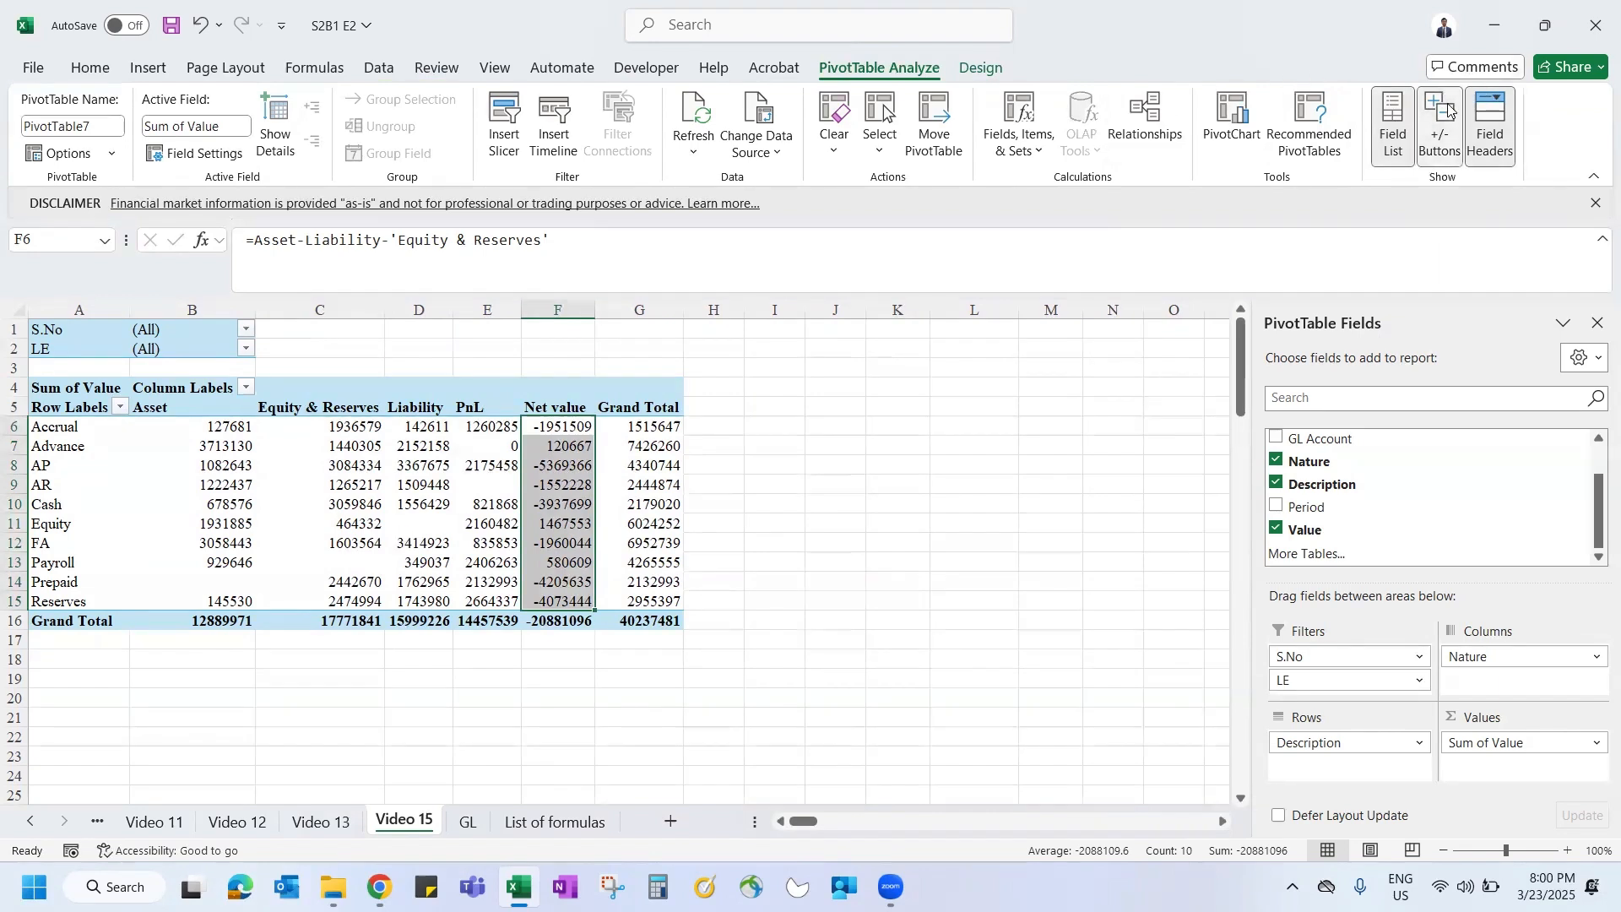